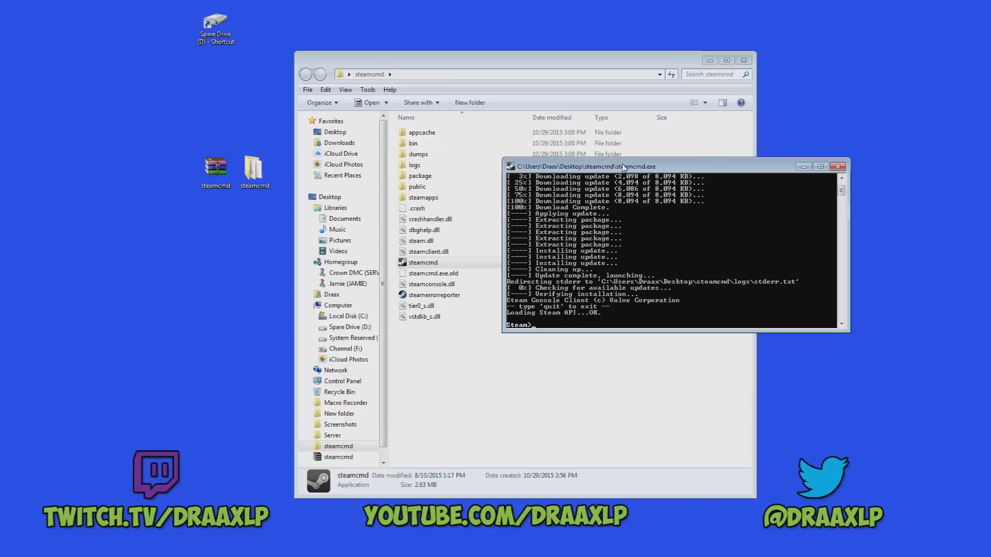
Quit the SteamCMD console with the quit command.
{"action": "left_click_drag", "start_coordinate": [624, 166], "coordinate": [495, 145]}
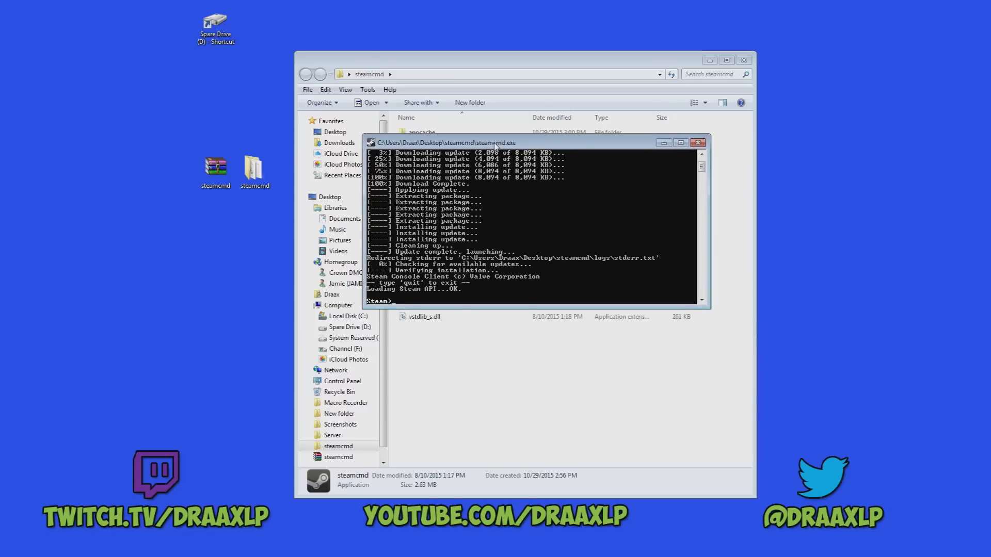
{"action": "type", "text": "quit"}
{"action": "key", "text": "Return"}
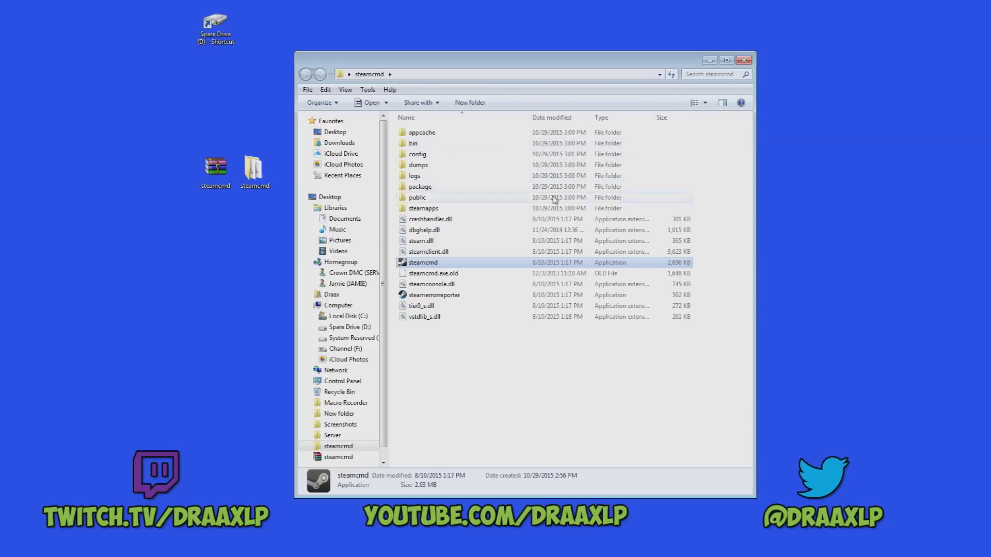
Create a New Text Document in the steamcmd folder and open it in Notepad++.
{"action": "right_click", "coordinate": [490, 357]}
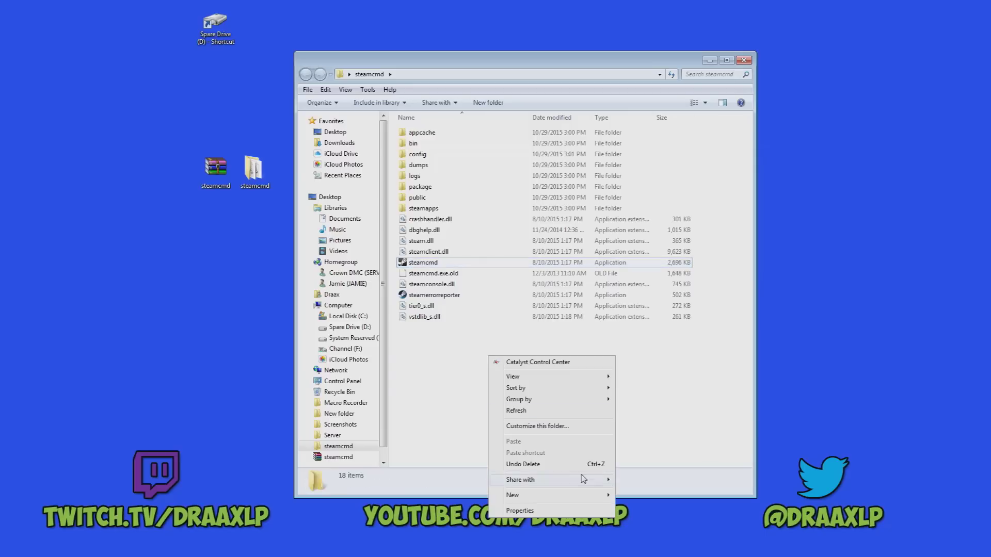
{"action": "mouse_move", "coordinate": [586, 496]}
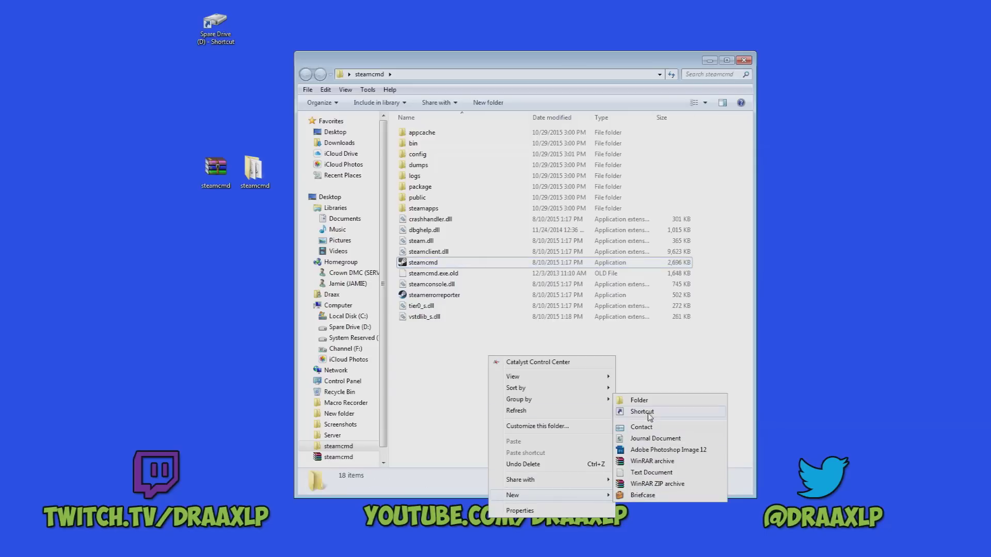
{"action": "left_click", "coordinate": [650, 472]}
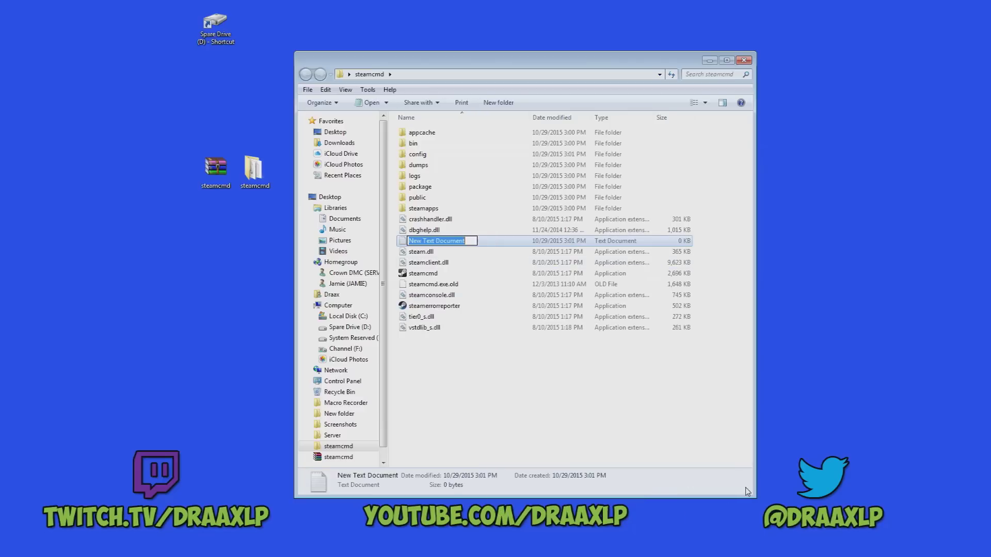
{"action": "left_click", "coordinate": [489, 241]}
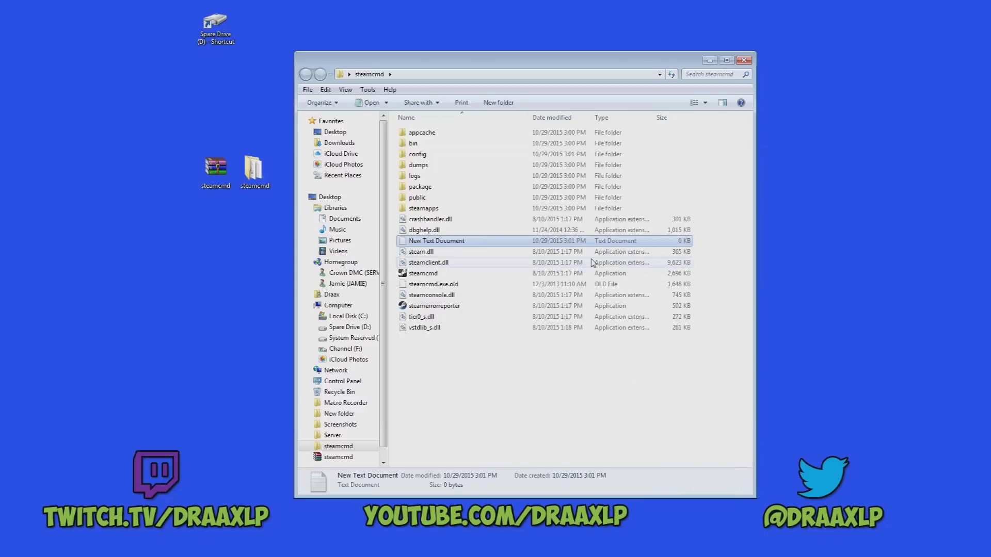
{"action": "right_click", "coordinate": [489, 241]}
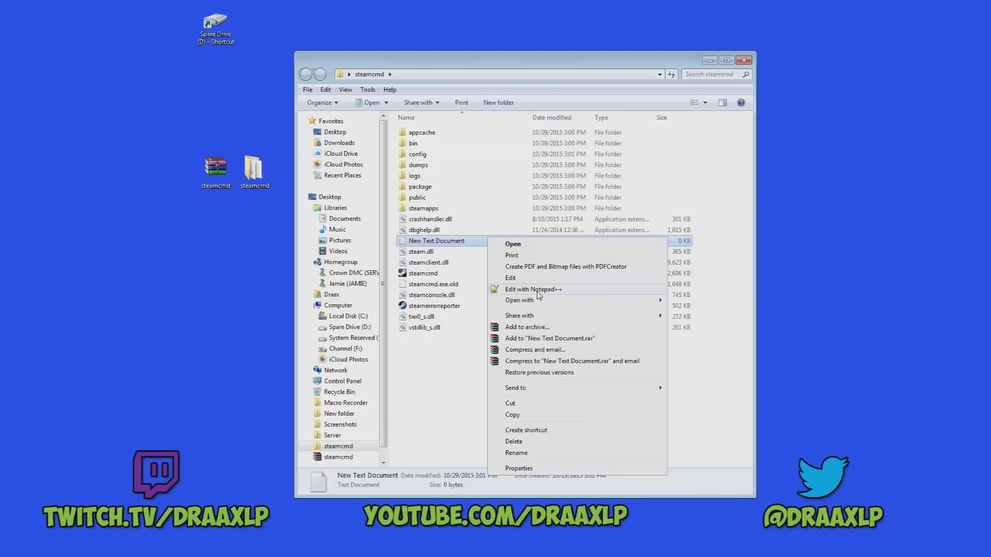
{"action": "left_click", "coordinate": [539, 290]}
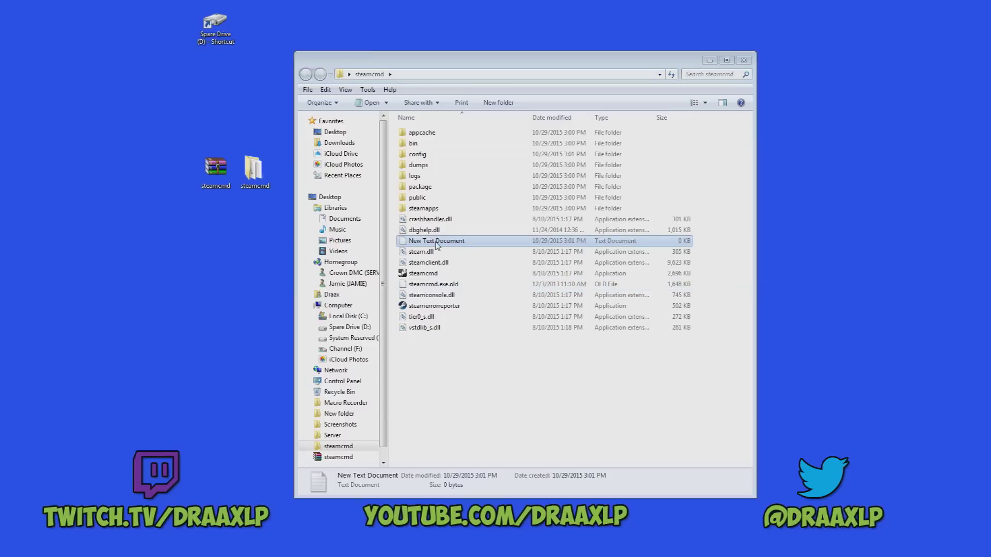
{"action": "left_click_drag", "start_coordinate": [981, 61], "coordinate": [439, 60]}
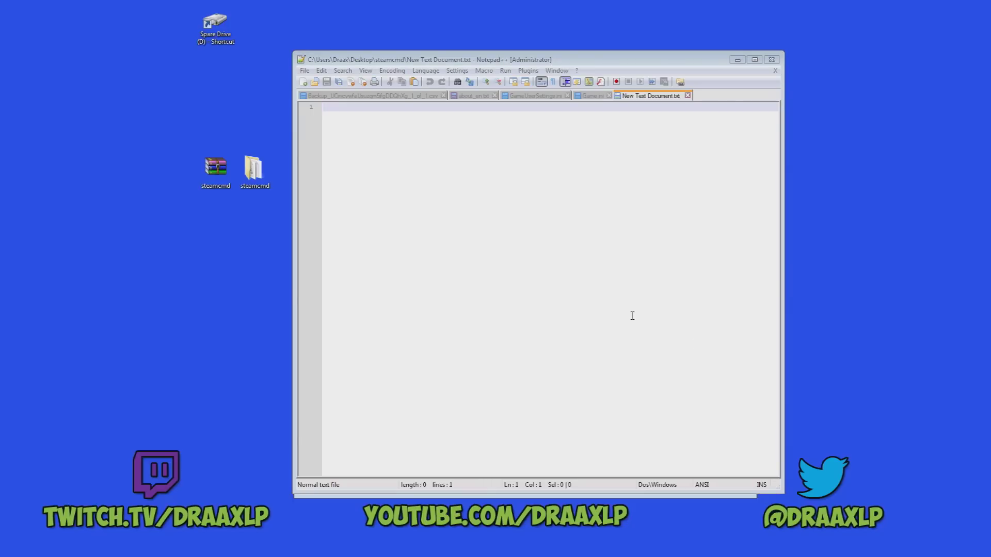
Paste the steamcmd batch script that installs app 346110 into the empty document.
{"action": "left_click", "coordinate": [402, 164]}
{"action": "right_click", "coordinate": [403, 163]}
{"action": "left_click", "coordinate": [438, 198]}
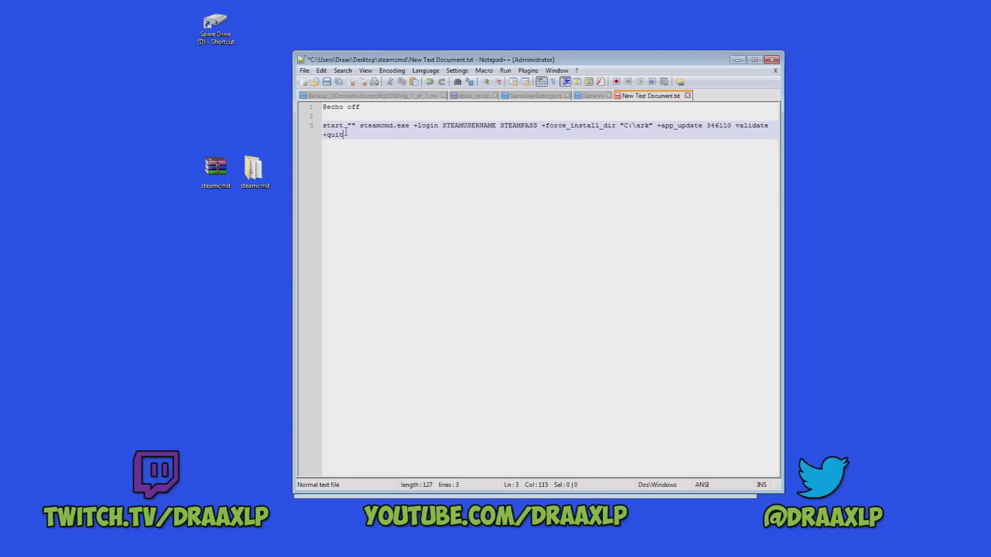
Replace the STEAMUSERNAME STEAMPASS placeholder with the correctly spelled anonymous login.
{"action": "left_click_drag", "start_coordinate": [445, 125], "coordinate": [539, 130]}
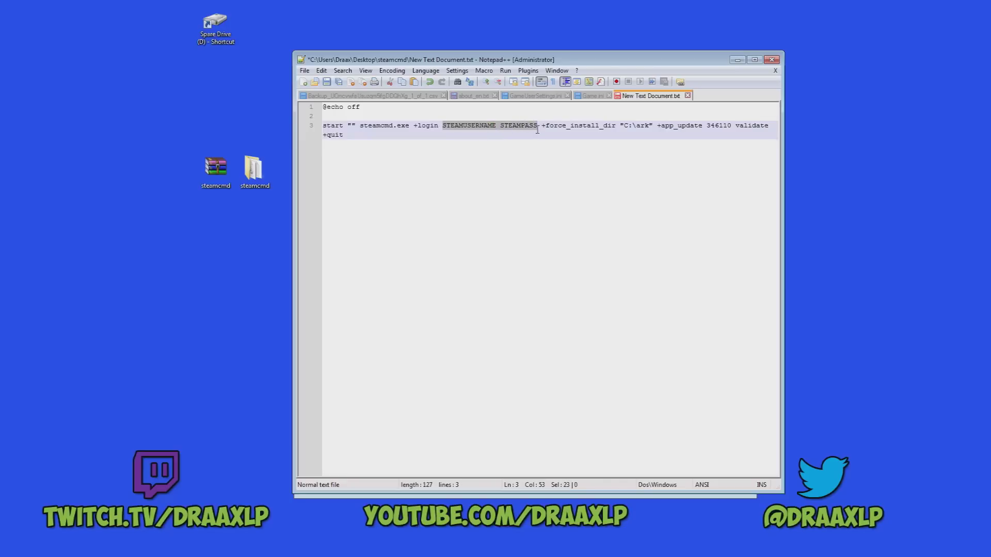
{"action": "type", "text": "an"}
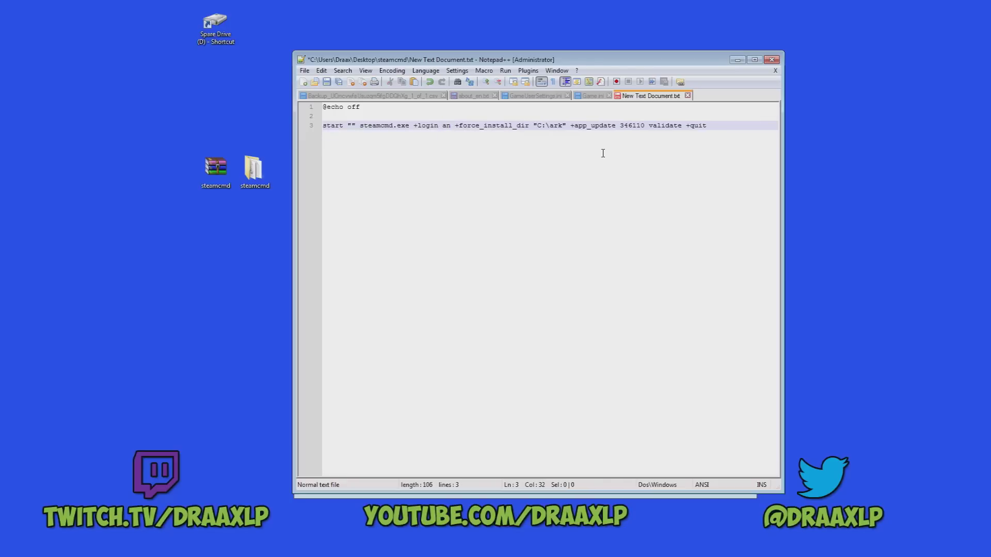
{"action": "type", "text": "on"}
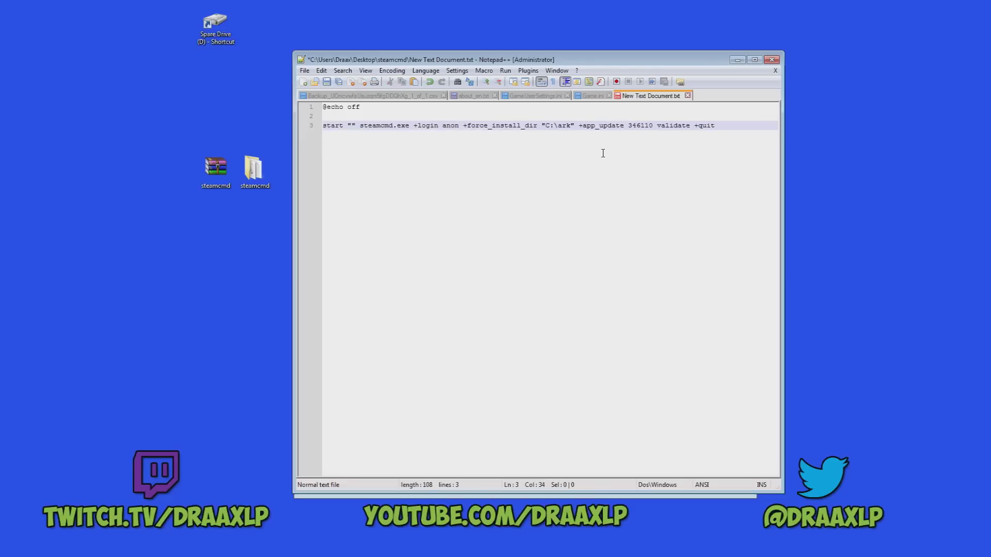
{"action": "type", "text": "ymus"}
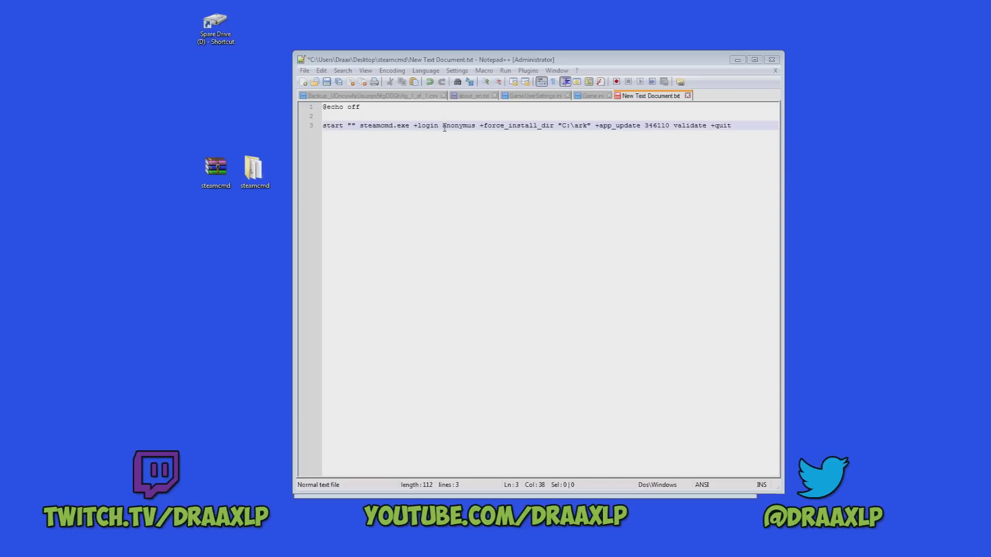
{"action": "left_click_drag", "start_coordinate": [442, 125], "coordinate": [467, 127]}
{"action": "double_click", "coordinate": [467, 127]}
{"action": "right_click", "coordinate": [469, 126]}
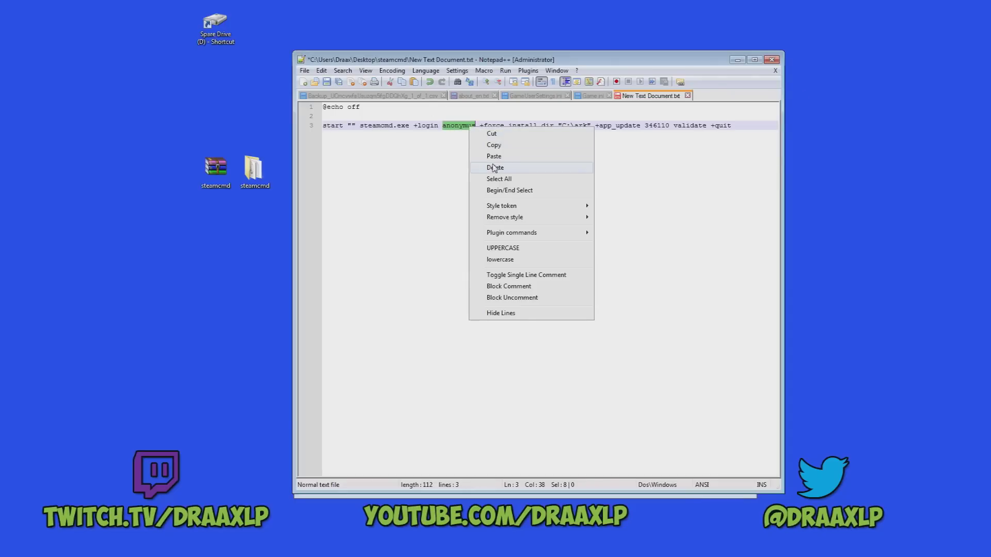
{"action": "left_click", "coordinate": [494, 157]}
{"action": "key", "text": "End"}
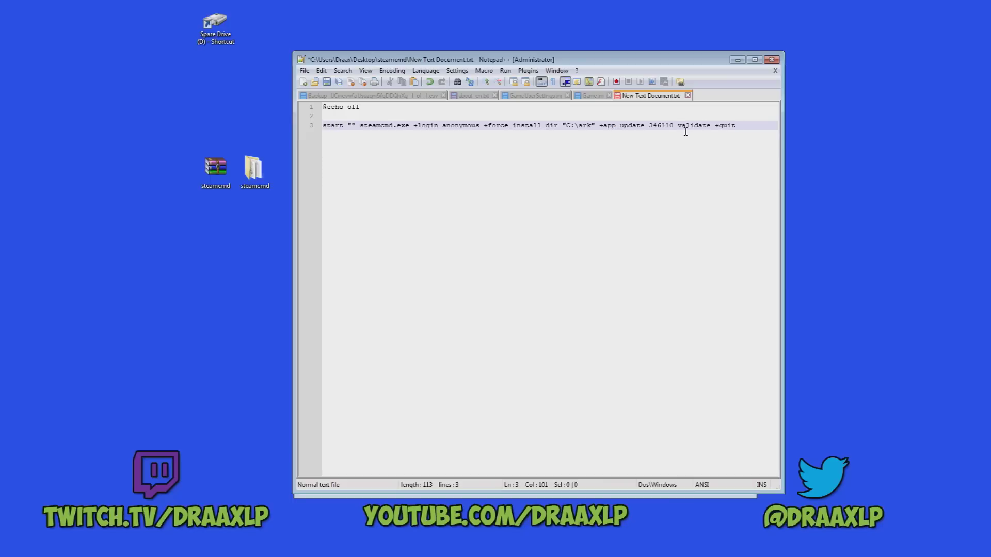
{"action": "left_click_drag", "start_coordinate": [663, 62], "coordinate": [808, 69]}
{"action": "double_click", "coordinate": [215, 23]}
Change the script's install path from C:\ark to D:\ARK and open the empty ARK folder on D:.
{"action": "left_click_drag", "start_coordinate": [462, 79], "coordinate": [164, 67]}
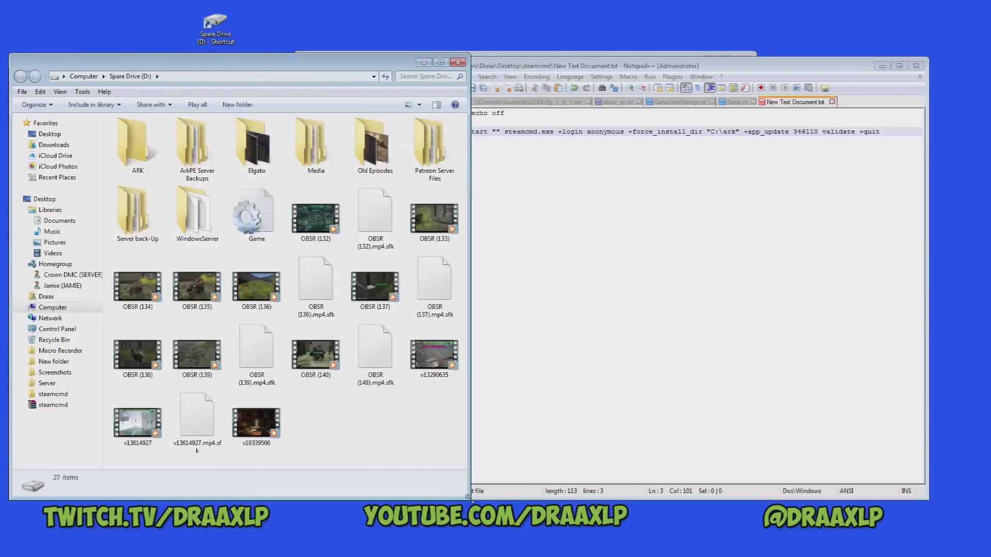
{"action": "left_click_drag", "start_coordinate": [469, 499], "coordinate": [413, 480]}
{"action": "left_click", "coordinate": [136, 155]}
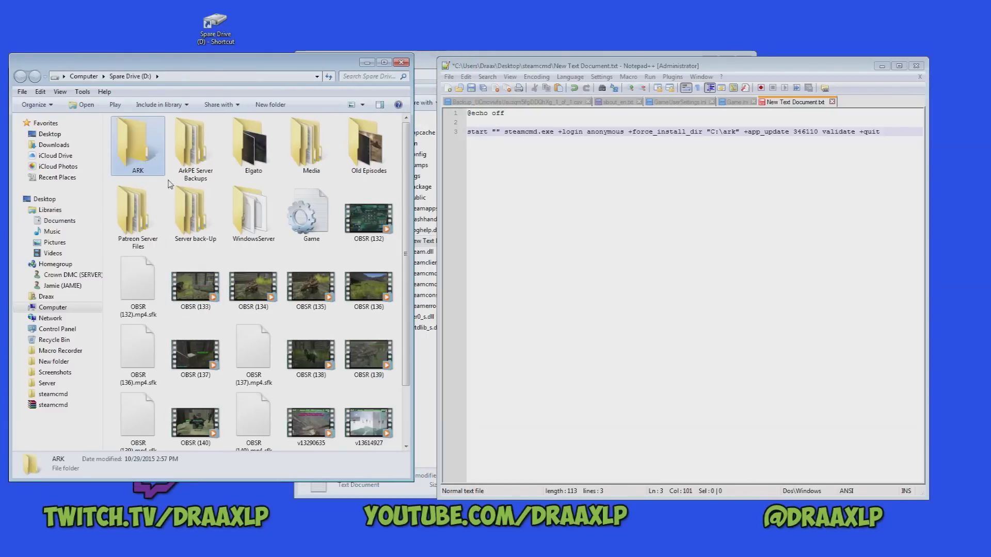
{"action": "left_click", "coordinate": [712, 131]}
{"action": "key", "text": "BackSpace"}
{"action": "type", "text": "D"}
{"action": "left_click", "coordinate": [735, 133]}
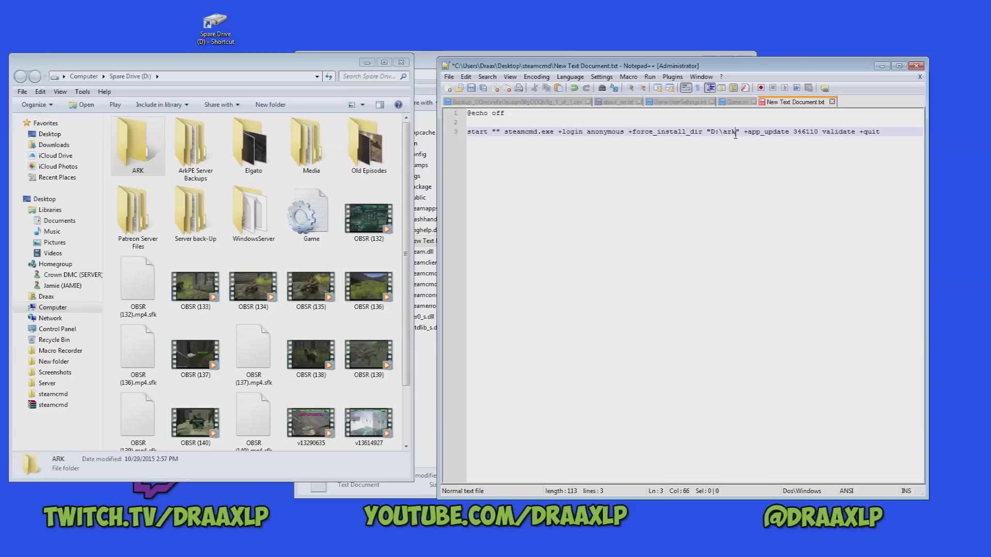
{"action": "key", "text": "BackSpace"}
{"action": "key", "text": "BackSpace"}
{"action": "key", "text": "BackSpace"}
{"action": "type", "text": "ARK"}
{"action": "double_click", "coordinate": [133, 154]}
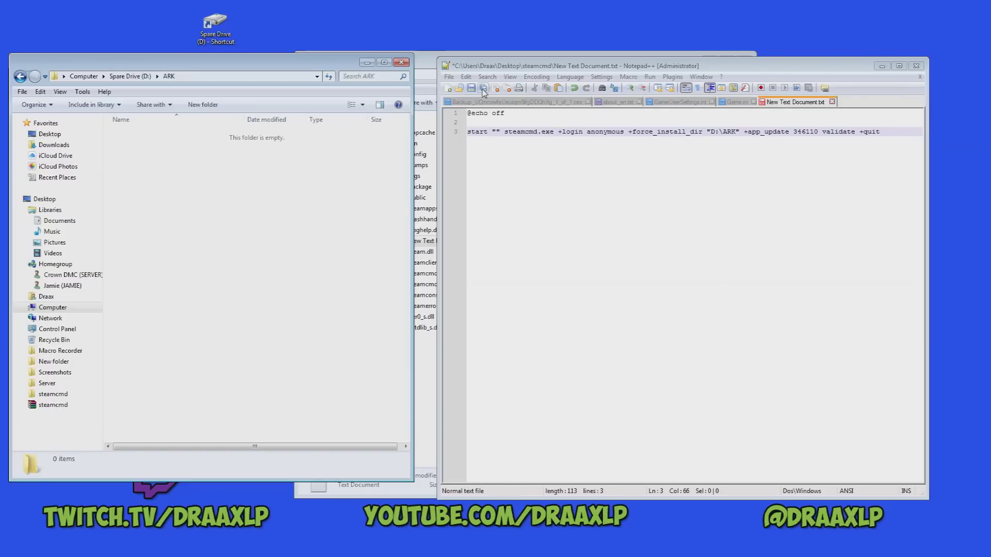
{"action": "left_click", "coordinate": [449, 77]}
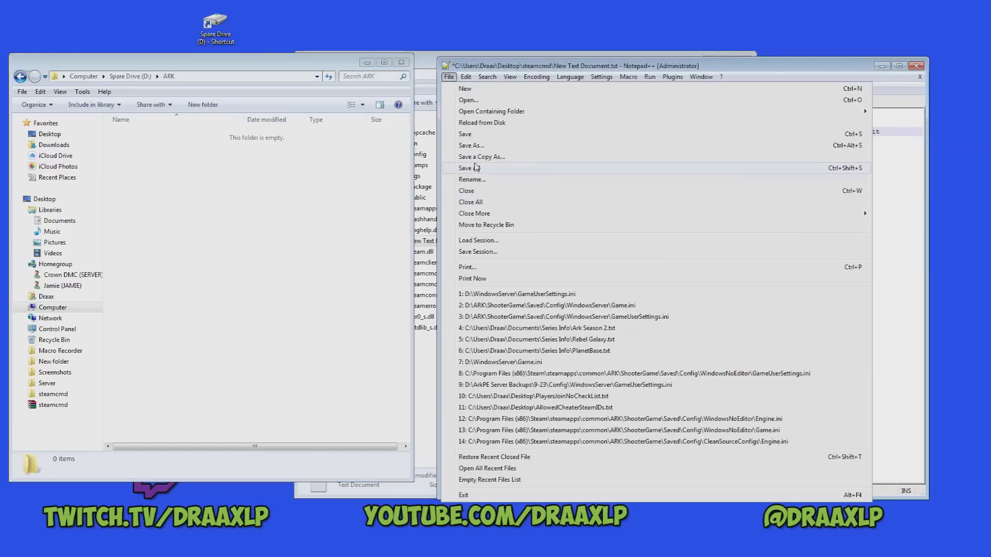
Save the script as the Batch file type under the name UpdateArk.
{"action": "left_click", "coordinate": [472, 145]}
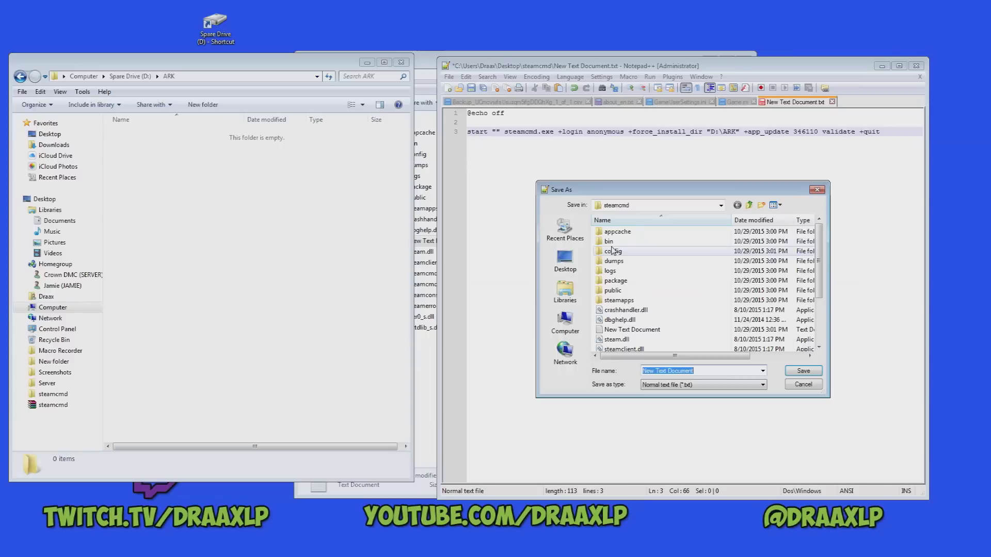
{"action": "left_click", "coordinate": [686, 386]}
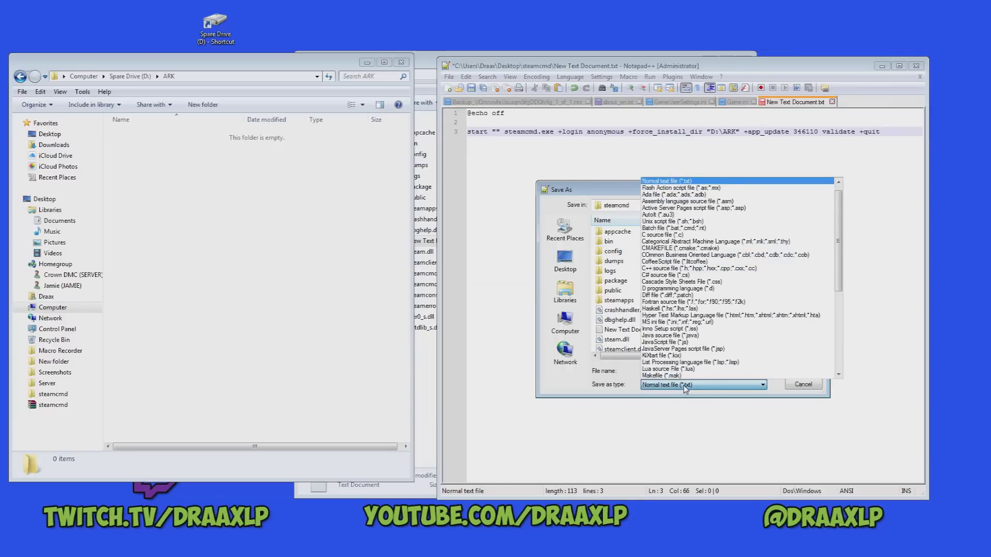
{"action": "left_click", "coordinate": [686, 227]}
{"action": "left_click", "coordinate": [711, 371]}
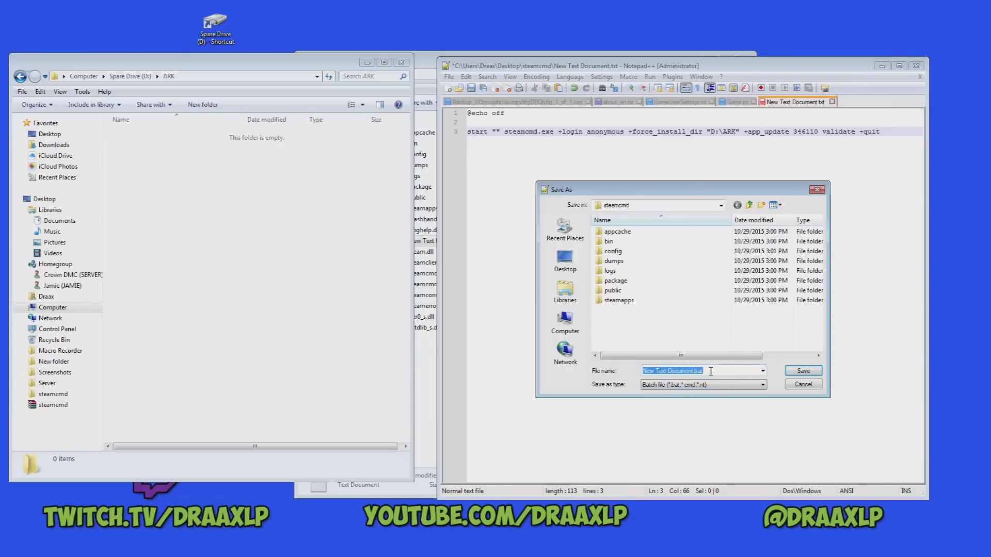
{"action": "type", "text": "UpdateArk"}
{"action": "left_click", "coordinate": [799, 373]}
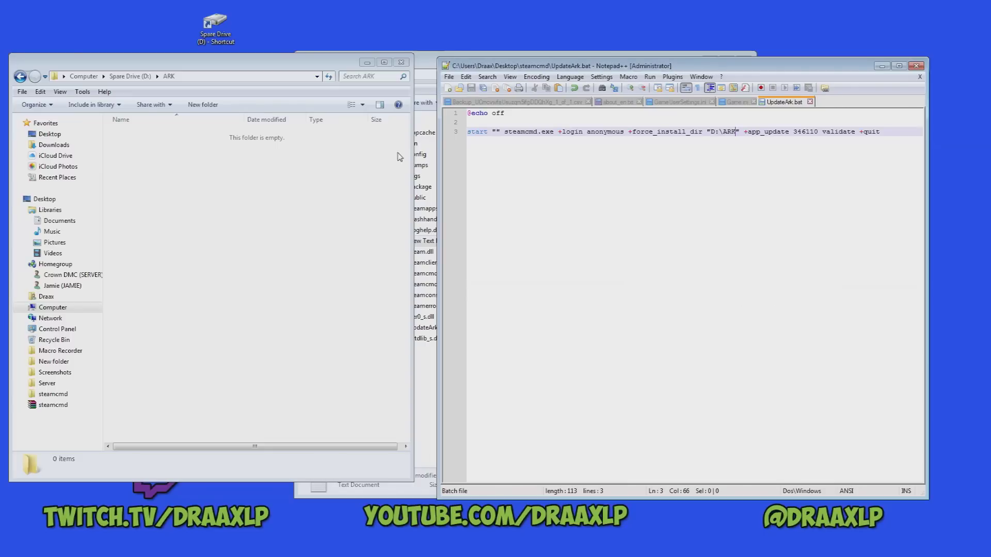
Close Notepad++ and delete the leftover New Text Document from steamcmd.
{"action": "left_click", "coordinate": [425, 357]}
{"action": "left_click", "coordinate": [440, 331]}
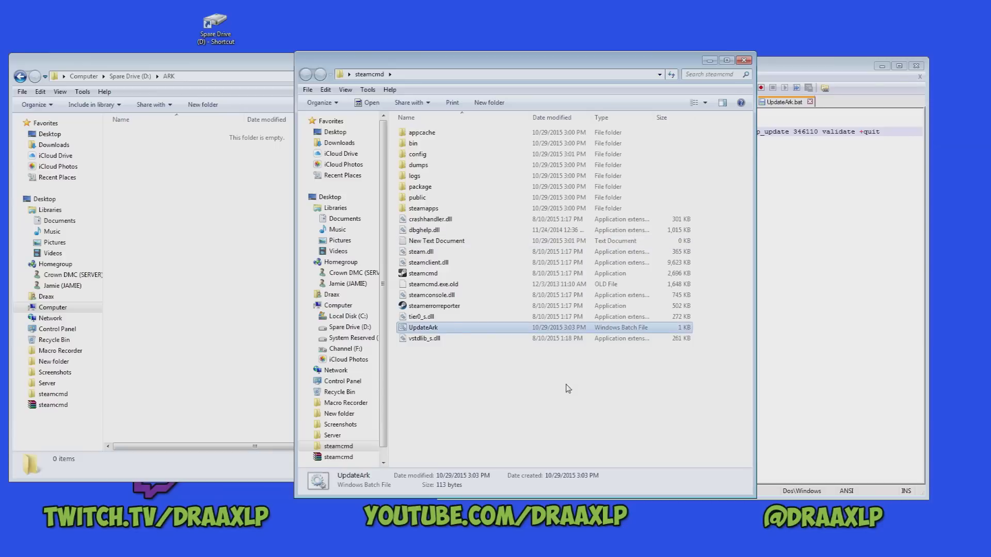
{"action": "left_click", "coordinate": [916, 66]}
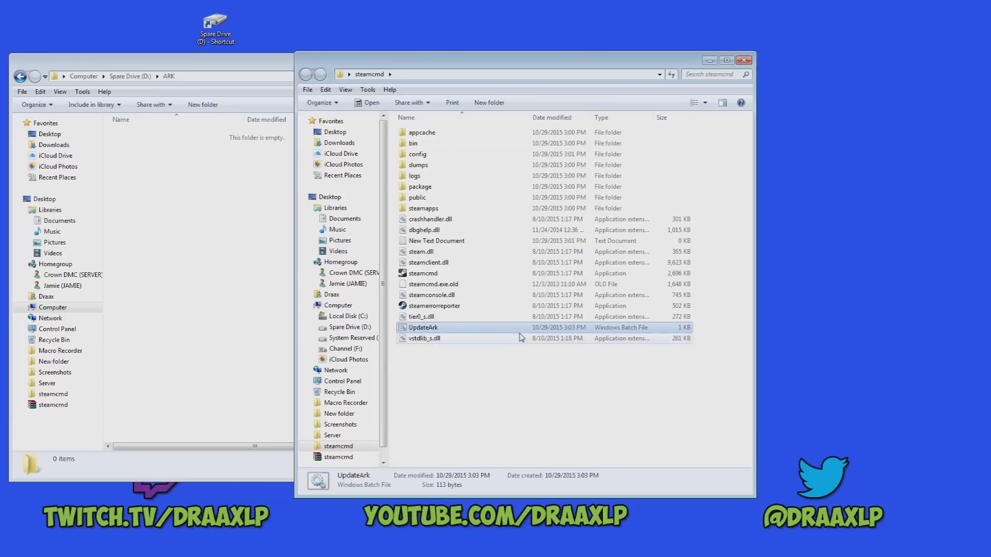
{"action": "left_click", "coordinate": [430, 242]}
{"action": "key", "text": "Delete"}
{"action": "left_click", "coordinate": [532, 326]}
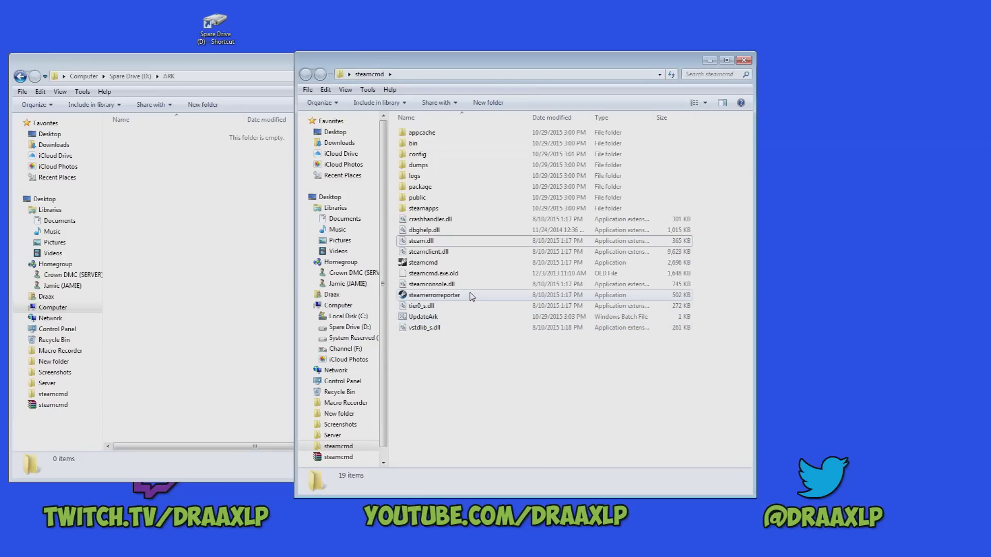
Run UpdateArk.bat and center its SteamCMD console window.
{"action": "left_click_drag", "start_coordinate": [496, 67], "coordinate": [660, 66]}
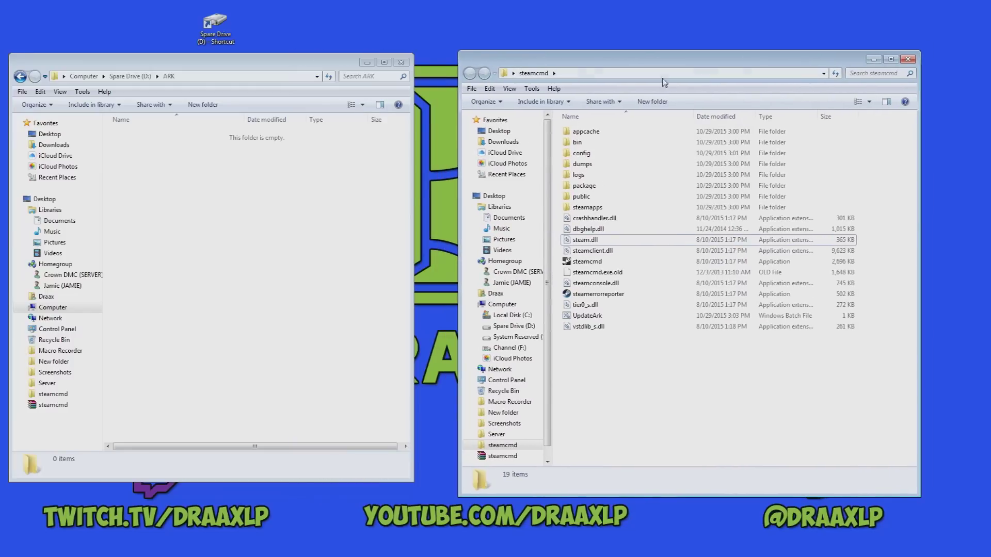
{"action": "left_click", "coordinate": [610, 318]}
{"action": "double_click", "coordinate": [588, 315]}
{"action": "left_click_drag", "start_coordinate": [150, 106], "coordinate": [579, 72]}
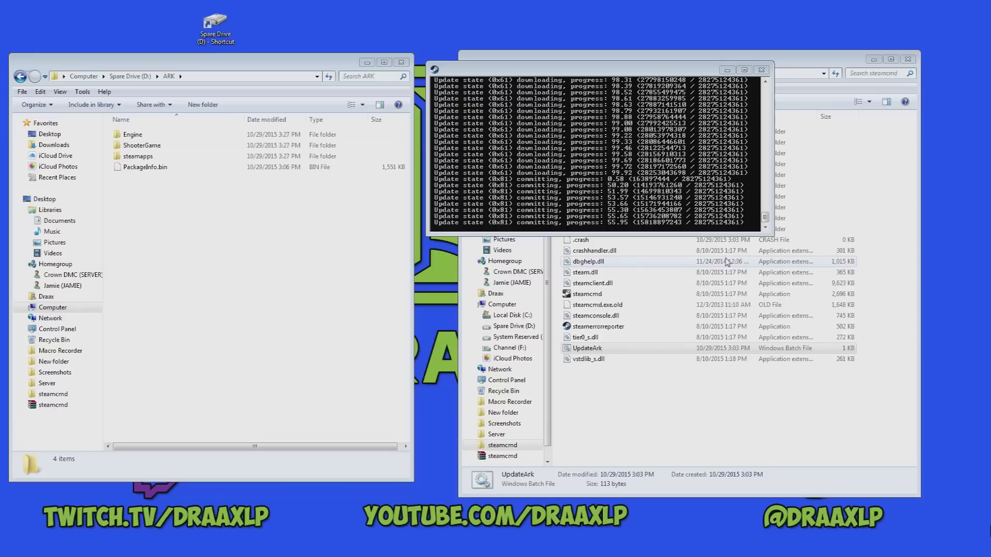
Navigate to D:\ARK\ShooterGame\Binaries\Win64, re-entering it from the D: root.
{"action": "double_click", "coordinate": [194, 147]}
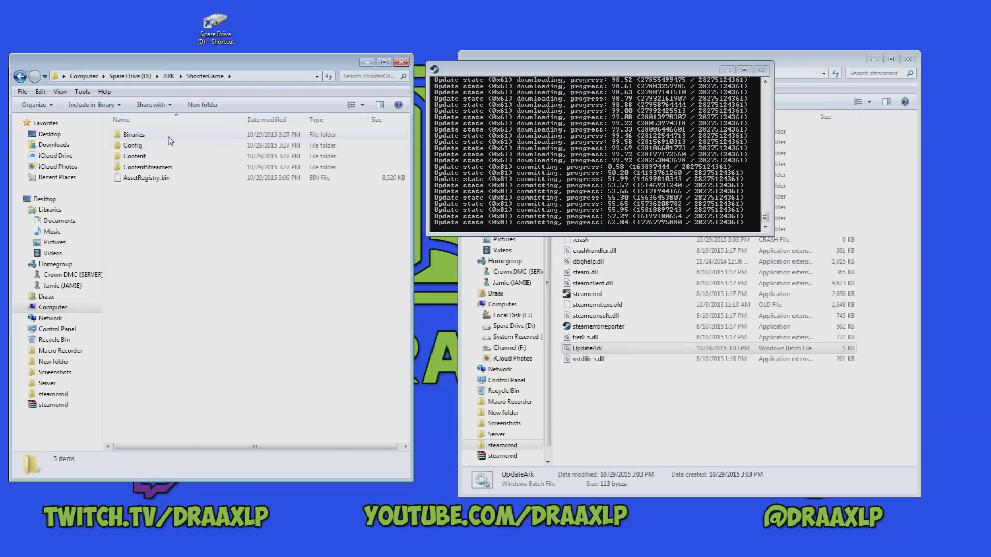
{"action": "double_click", "coordinate": [178, 135]}
{"action": "double_click", "coordinate": [178, 135]}
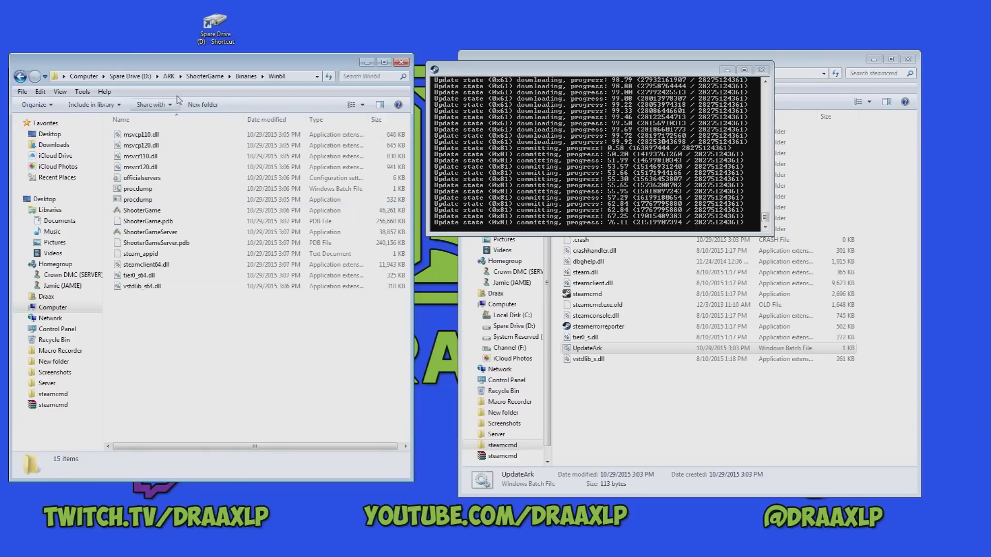
{"action": "left_click", "coordinate": [130, 76]}
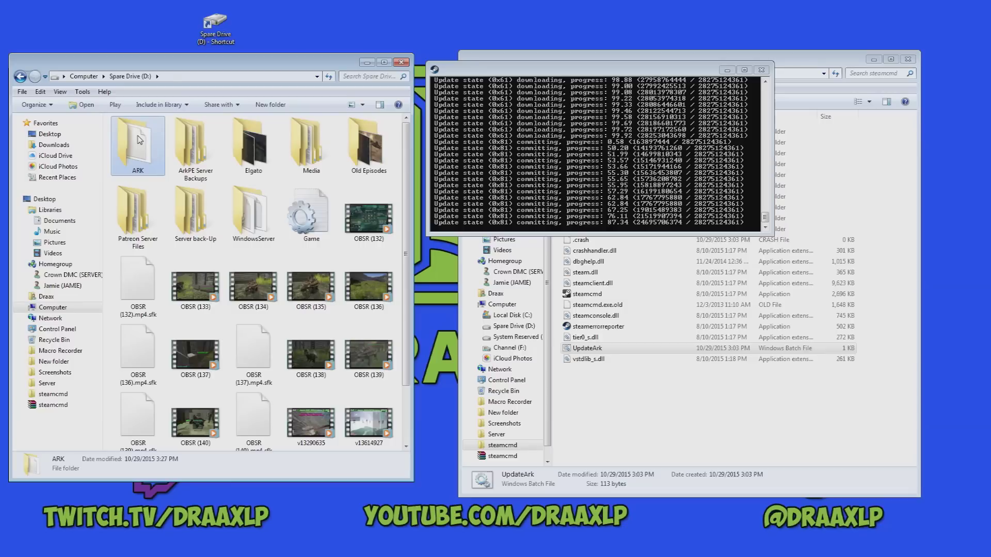
{"action": "double_click", "coordinate": [140, 140]}
{"action": "double_click", "coordinate": [147, 144]}
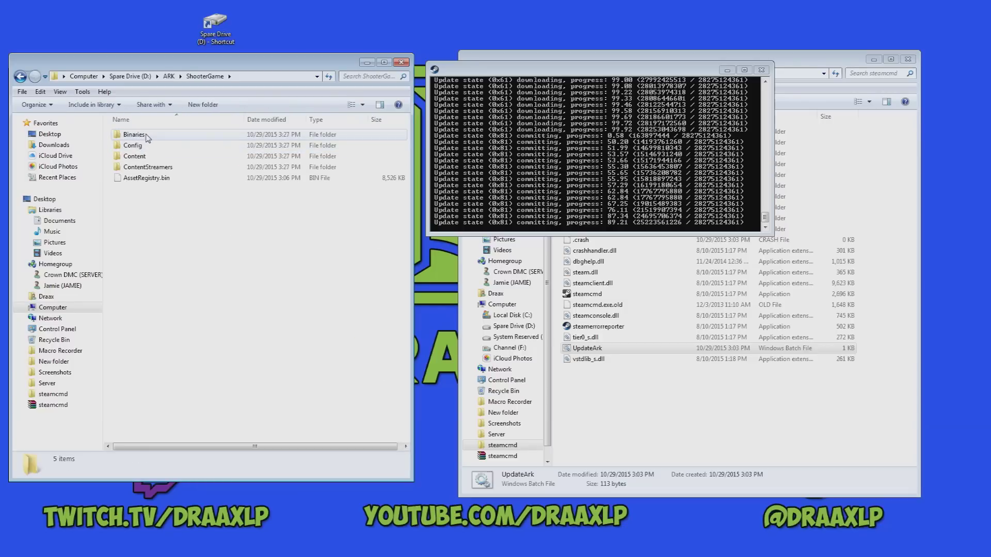
{"action": "double_click", "coordinate": [147, 135]}
{"action": "double_click", "coordinate": [147, 135]}
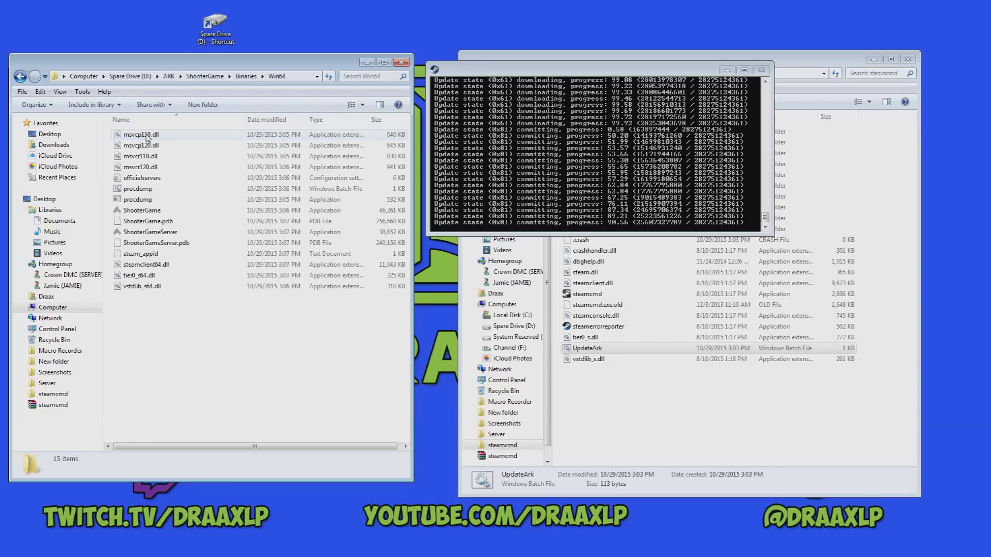
Create a New Text Document in Win64 and open it in Notepad++.
{"action": "right_click", "coordinate": [206, 335]}
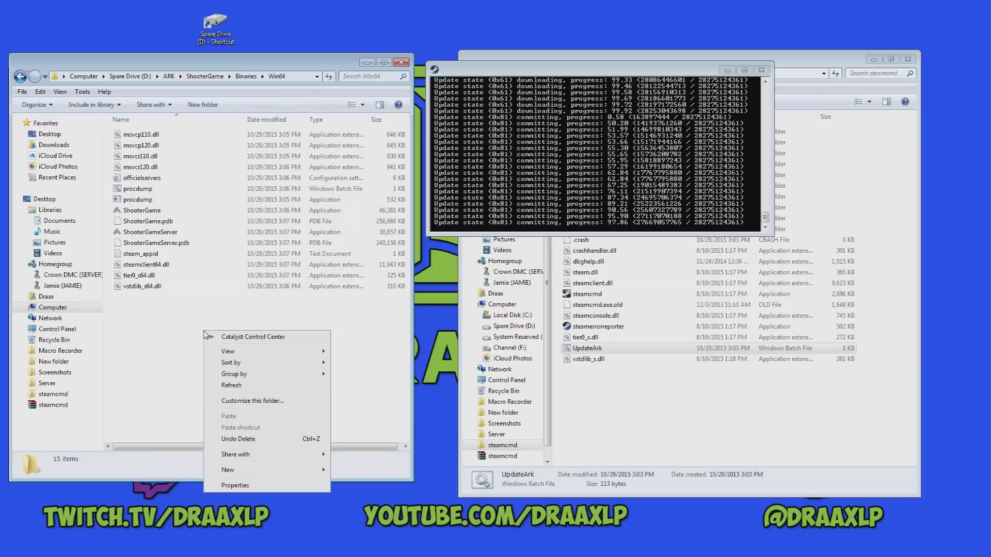
{"action": "mouse_move", "coordinate": [278, 477]}
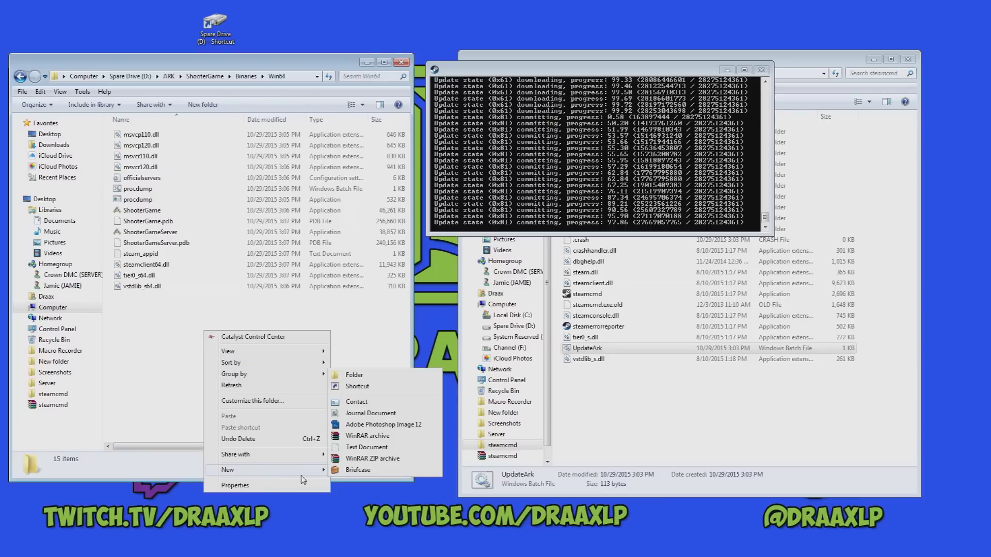
{"action": "left_click", "coordinate": [381, 447]}
{"action": "key", "text": "Return"}
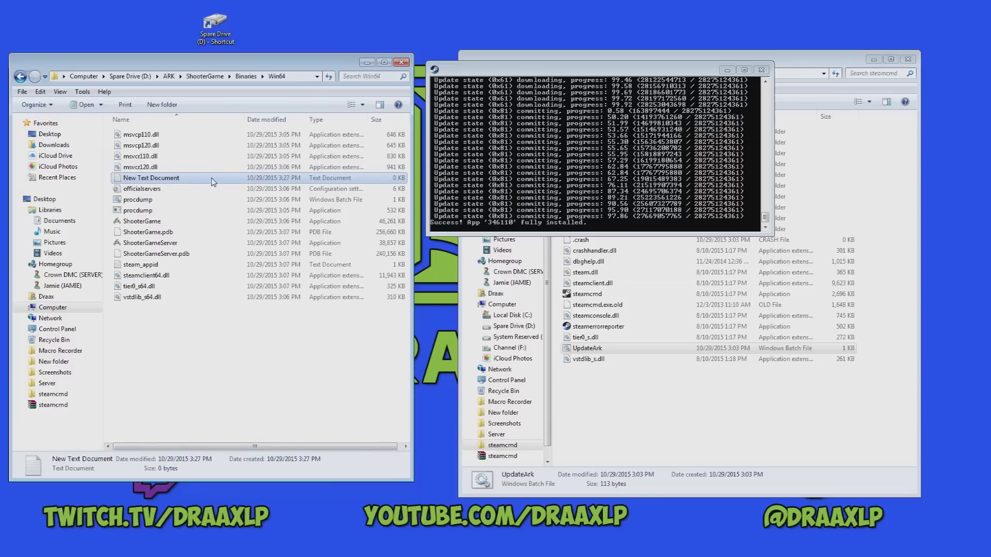
{"action": "right_click", "coordinate": [212, 179]}
{"action": "left_click", "coordinate": [296, 235]}
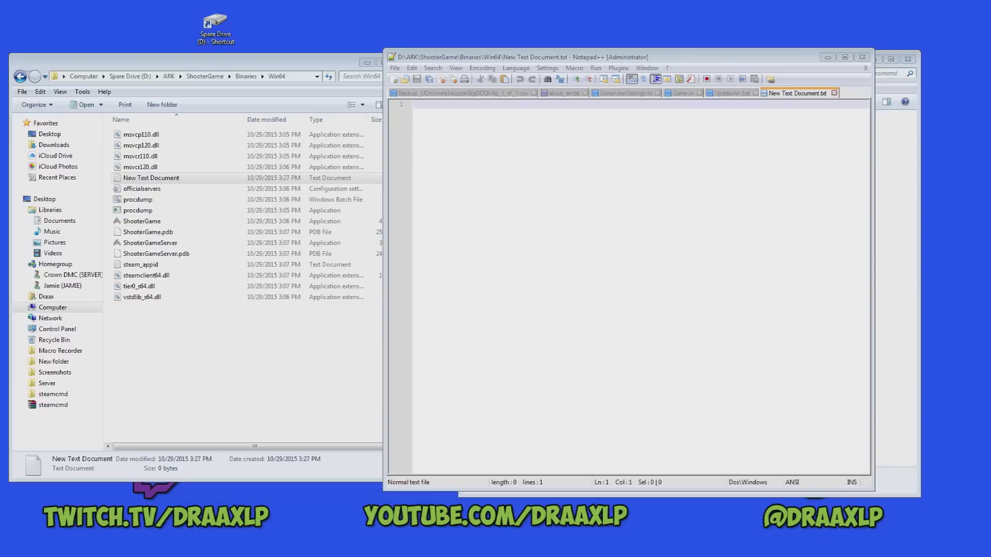
Paste the ShooterGameServer.exe TheIsland start command into the document.
{"action": "left_click", "coordinate": [442, 148]}
{"action": "right_click", "coordinate": [450, 144]}
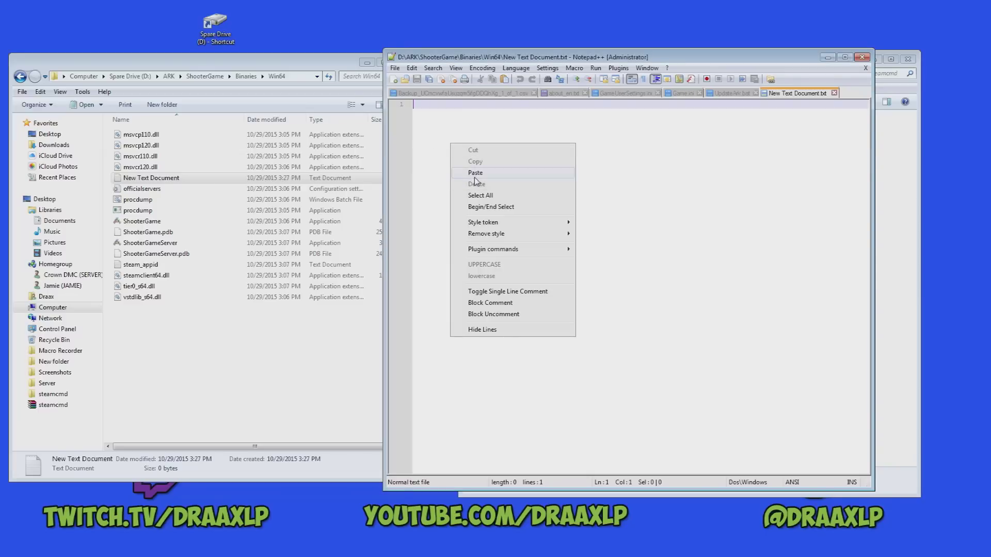
{"action": "left_click", "coordinate": [475, 174]}
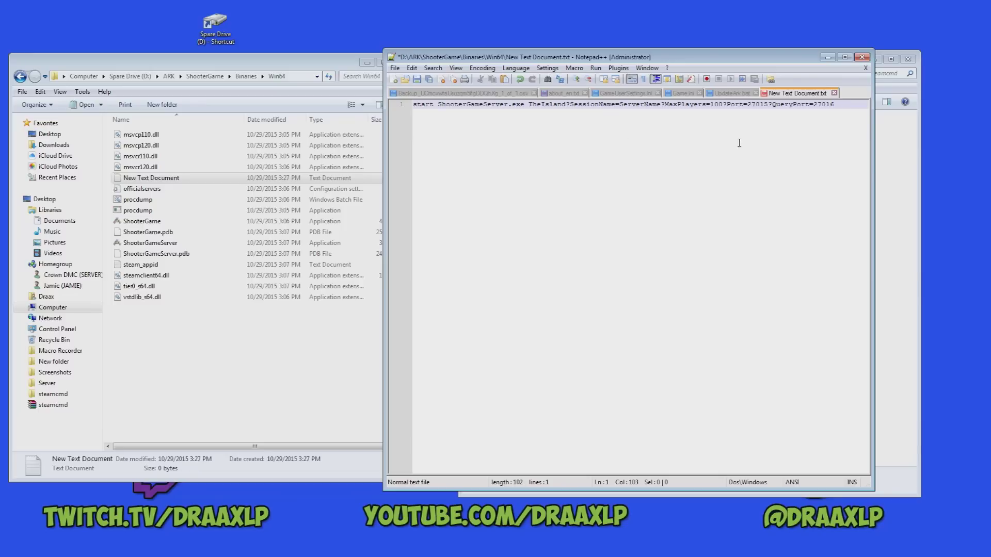
{"action": "left_click_drag", "start_coordinate": [540, 60], "coordinate": [281, 50]}
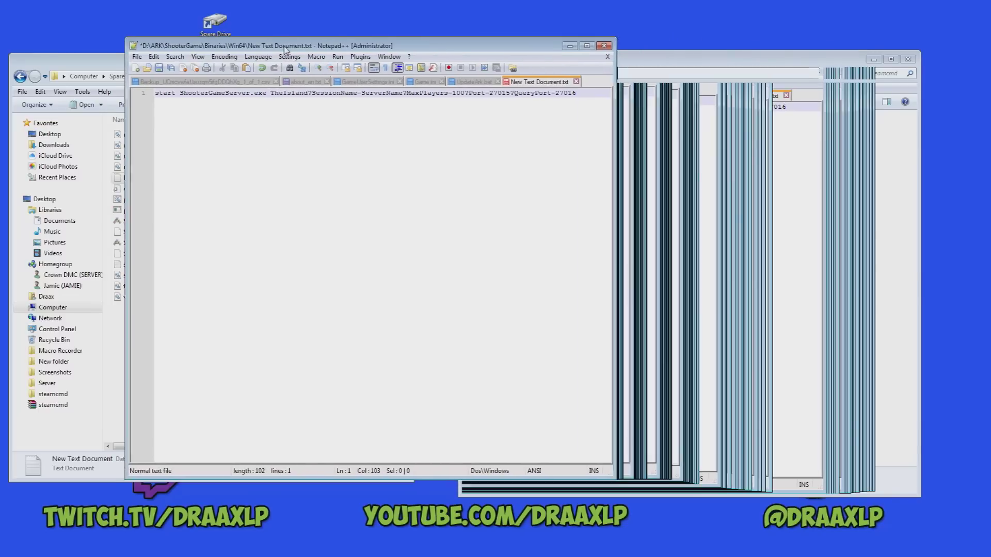
{"action": "left_click_drag", "start_coordinate": [614, 147], "coordinate": [725, 150]}
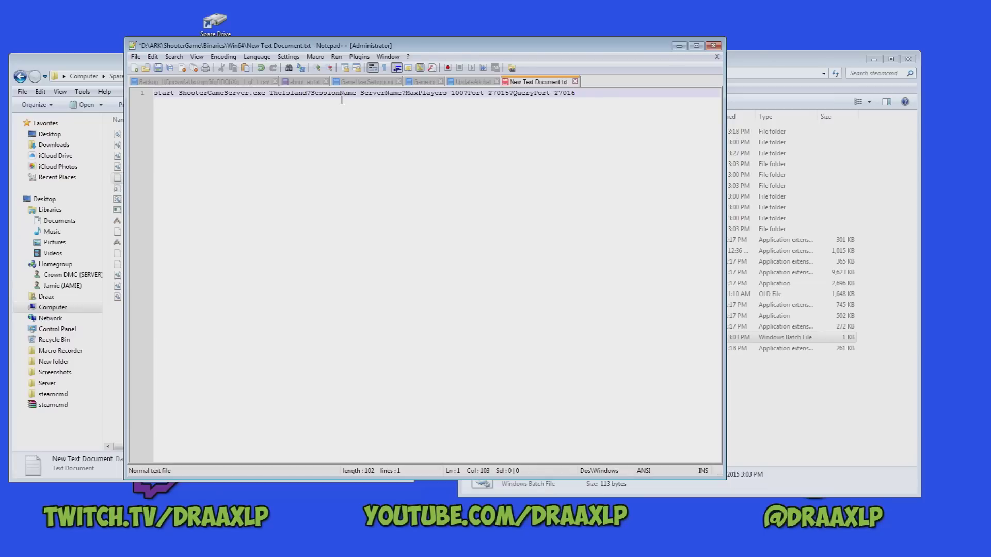
Set SessionName to Draax_Server and MaxPlayers to 200.
{"action": "left_click_drag", "start_coordinate": [360, 93], "coordinate": [401, 93]}
{"action": "type", "text": "Draax_Server"}
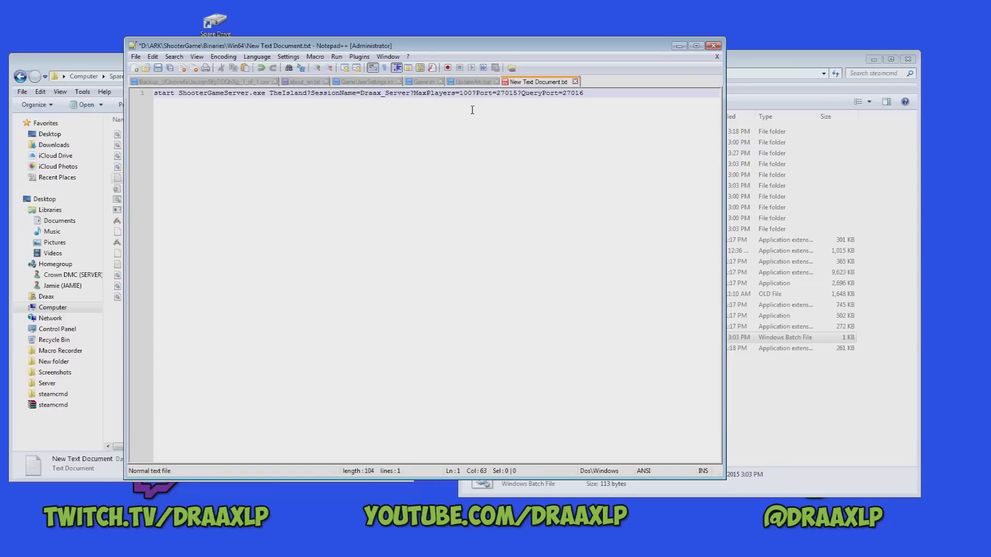
{"action": "key", "text": "BackSpace"}
{"action": "type", "text": "2"}
{"action": "key", "text": "Escape"}
{"action": "key", "text": "End"}
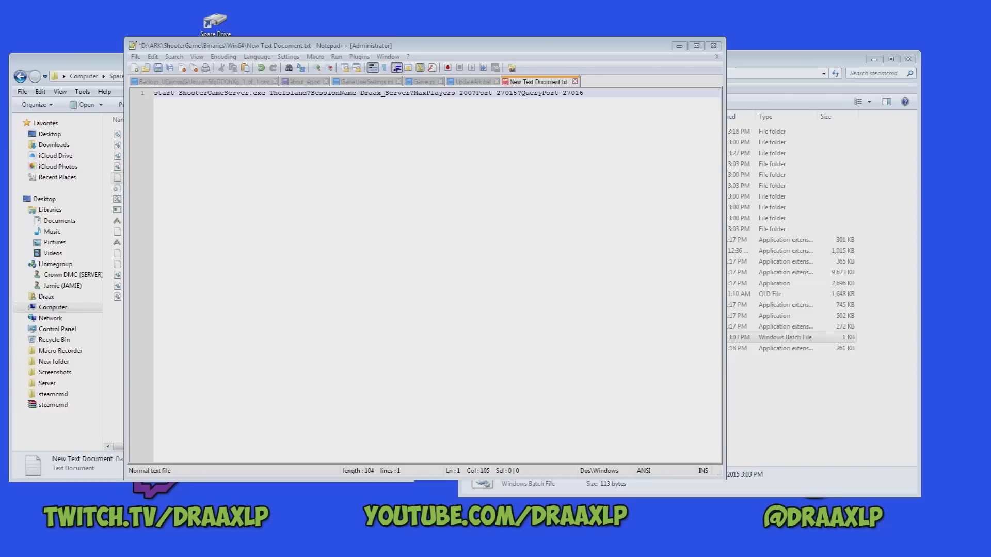
Append ?ServerPassword= after QueryPort=27016 and enter the chosen server password.
{"action": "right_click", "coordinate": [627, 94]}
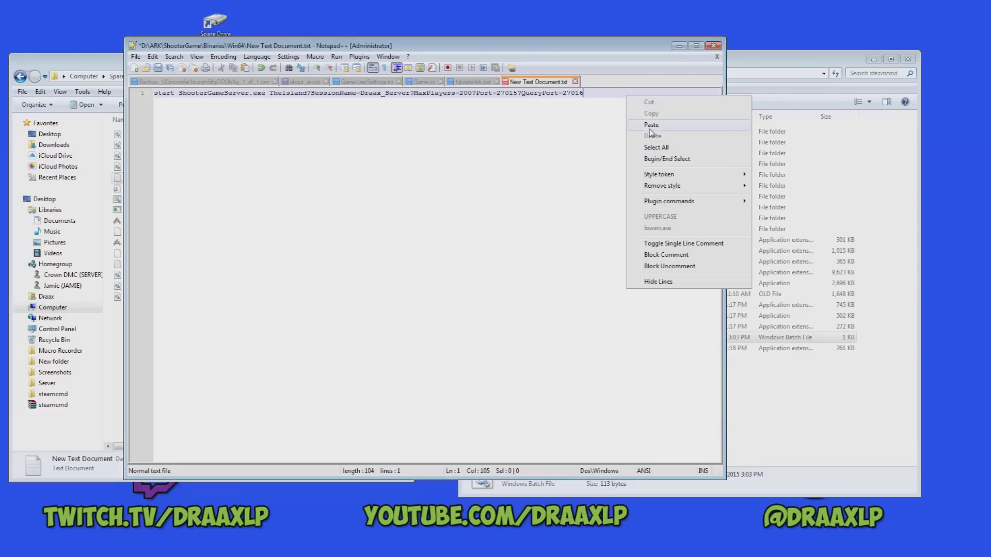
{"action": "left_click", "coordinate": [651, 125]}
{"action": "key", "text": "BackSpace"}
{"action": "key", "text": "BackSpace"}
{"action": "key", "text": "BackSpace"}
{"action": "key", "text": "BackSpace"}
{"action": "key", "text": "BackSpace"}
{"action": "key", "text": "BackSpace"}
{"action": "key", "text": "BackSpace"}
{"action": "key", "text": "BackSpace"}
{"action": "key", "text": "BackSpace"}
{"action": "key", "text": "BackSpace"}
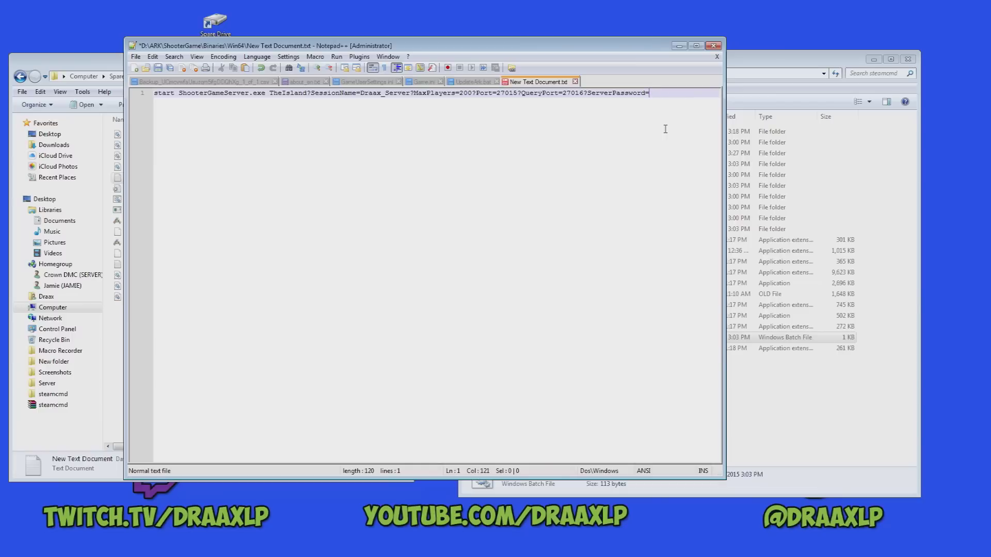
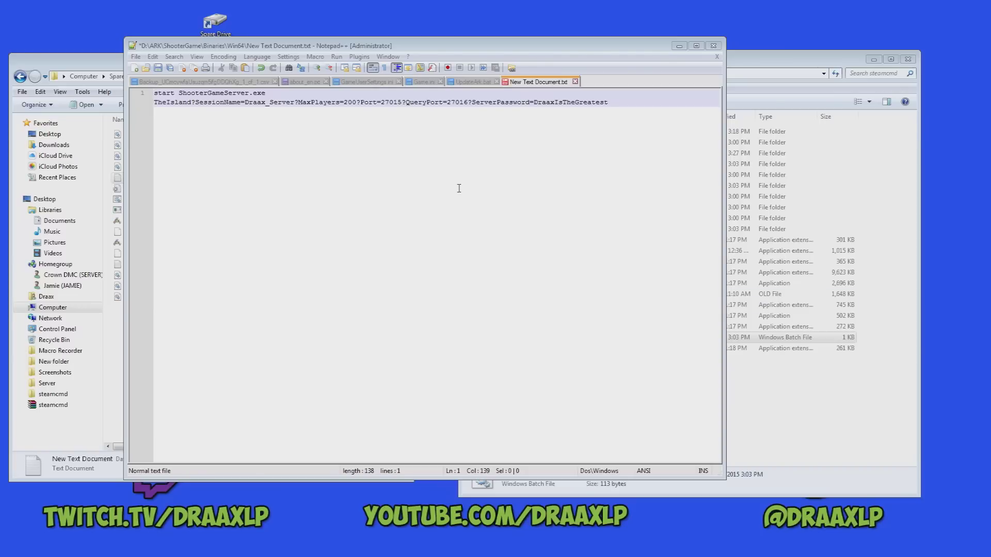
Save the start command as Batch file StartArkServer in Win64, then close Notepad++.
{"action": "left_click", "coordinate": [135, 56]}
{"action": "left_click", "coordinate": [171, 124]}
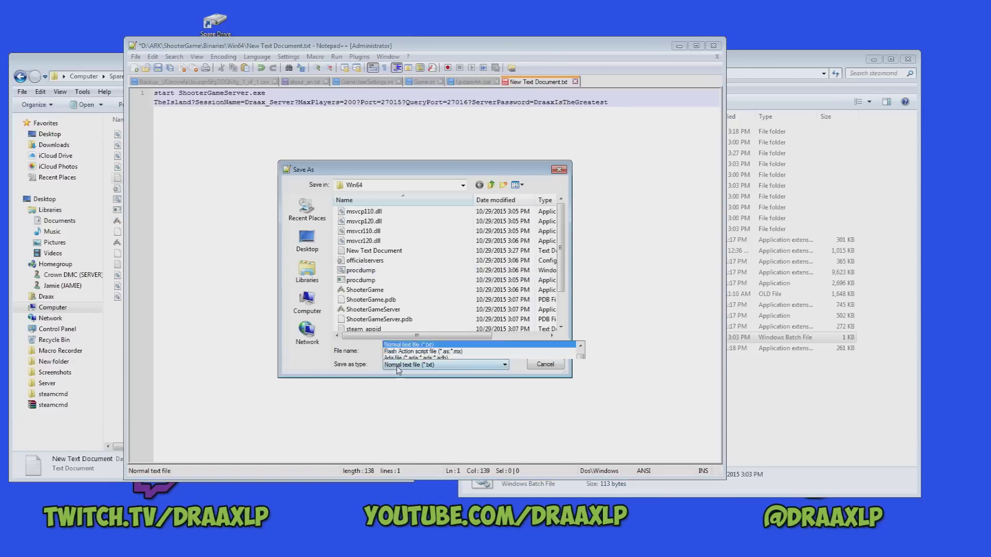
{"action": "left_click", "coordinate": [397, 364]}
{"action": "left_click", "coordinate": [408, 211]}
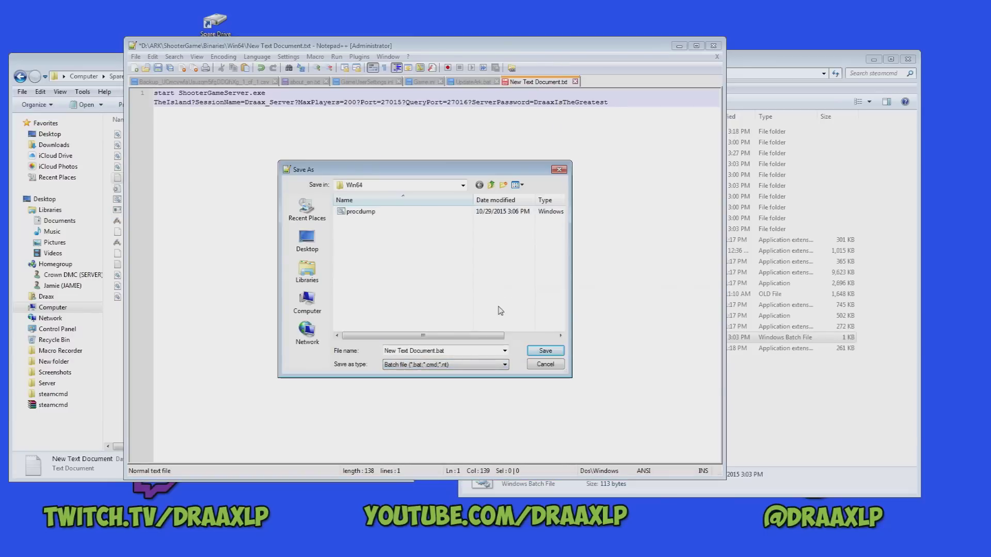
{"action": "left_click", "coordinate": [454, 352]}
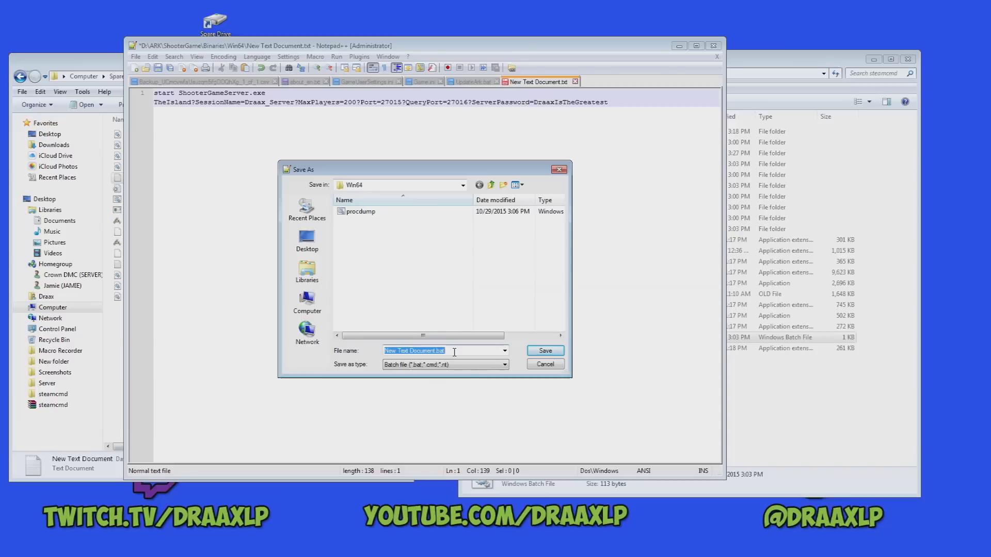
{"action": "type", "text": "StartArkServer"}
{"action": "left_click", "coordinate": [546, 351]}
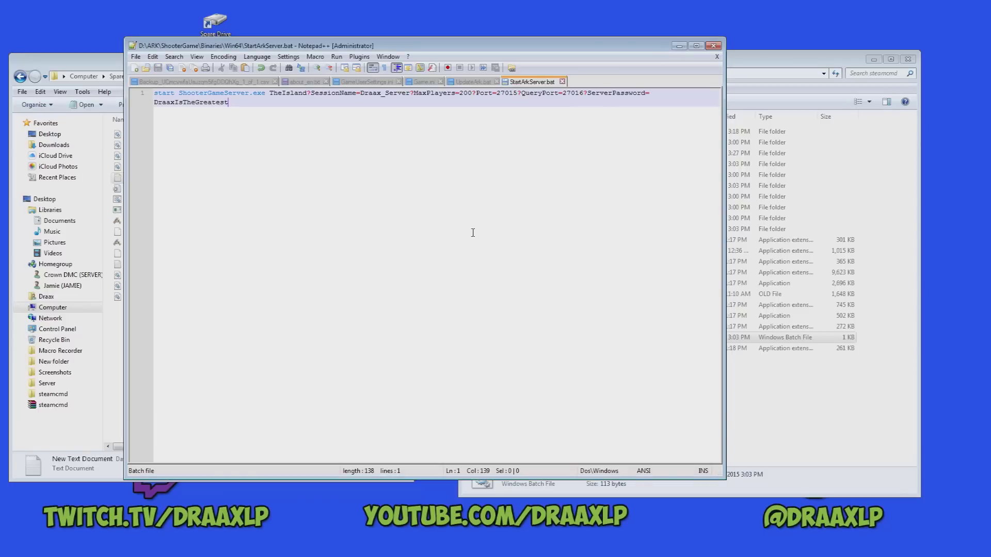
{"action": "left_click", "coordinate": [714, 45]}
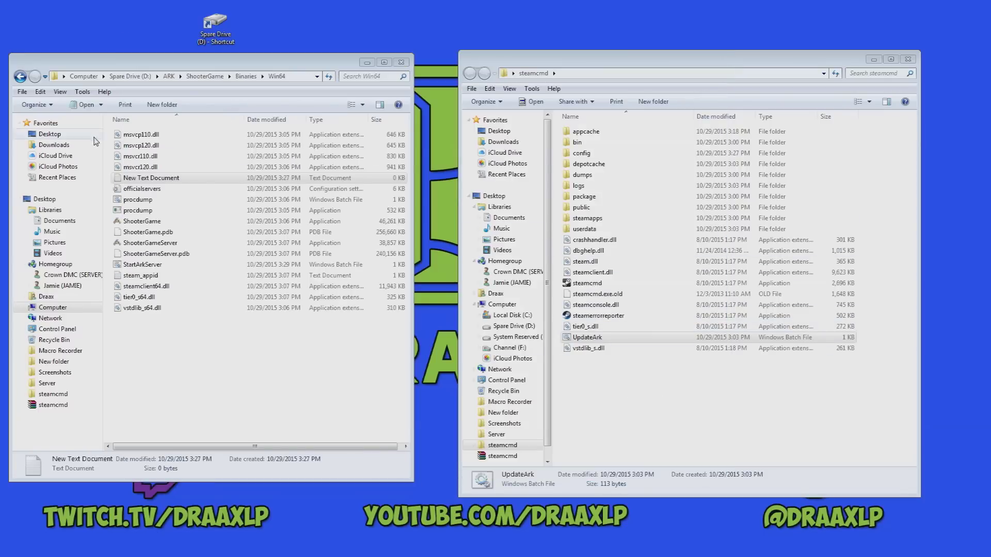
Delete the leftover New Text Document and launch StartArkServer.bat to open the server console.
{"action": "left_click", "coordinate": [156, 178]}
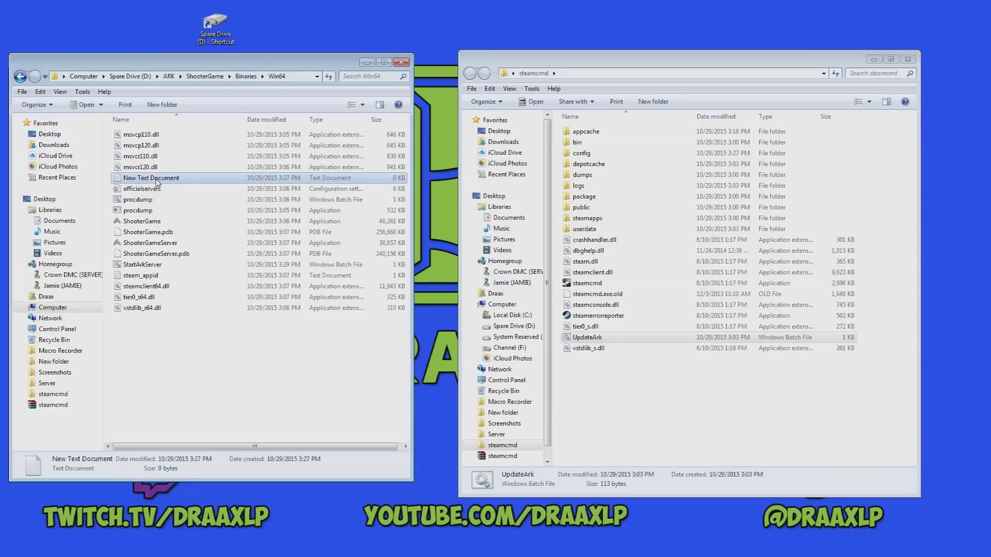
{"action": "key", "text": "Delete"}
{"action": "left_click", "coordinate": [528, 323]}
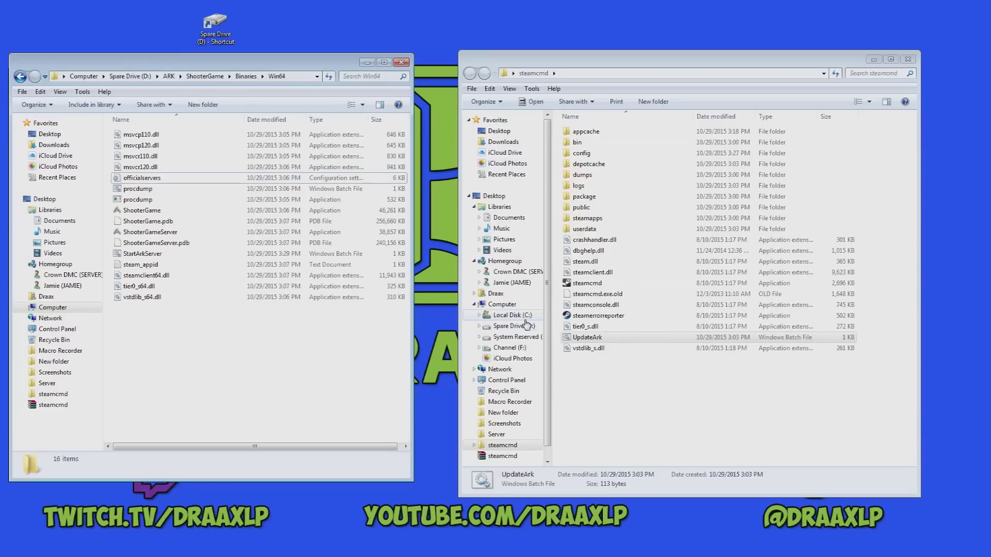
{"action": "left_click", "coordinate": [158, 258]}
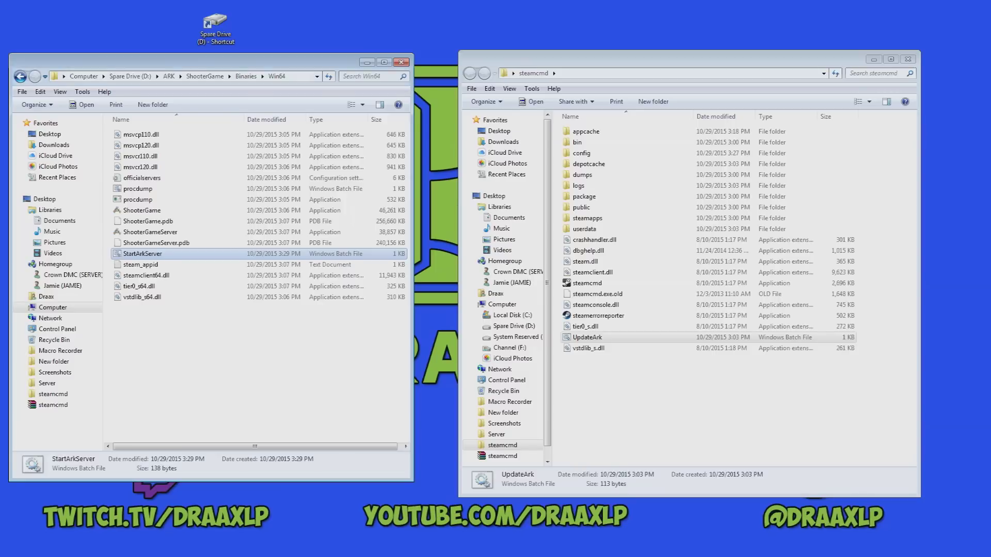
{"action": "left_click_drag", "start_coordinate": [196, 213], "coordinate": [620, 100]}
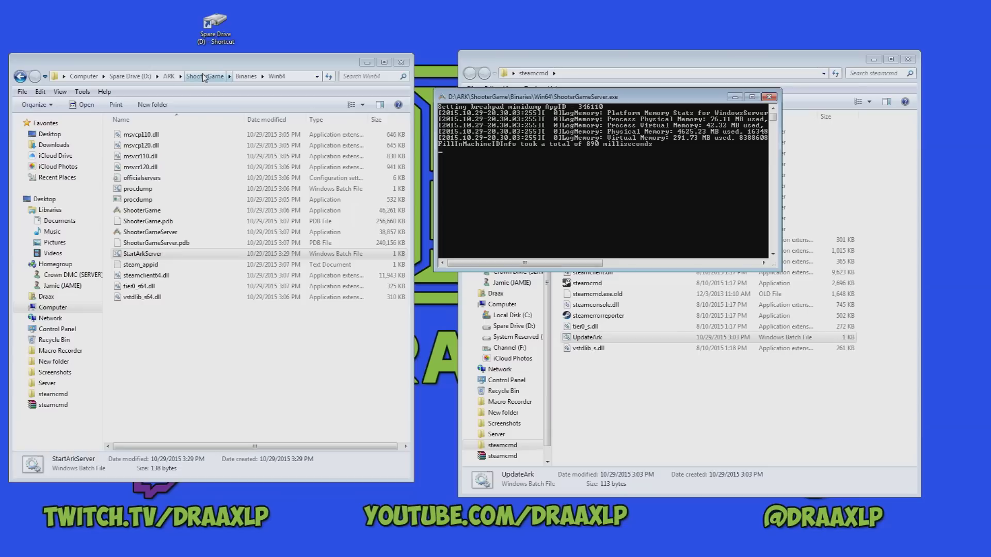
Go from the ARK folder through ShooterGame > Saved > Config into WindowsServer.
{"action": "left_click", "coordinate": [169, 77]}
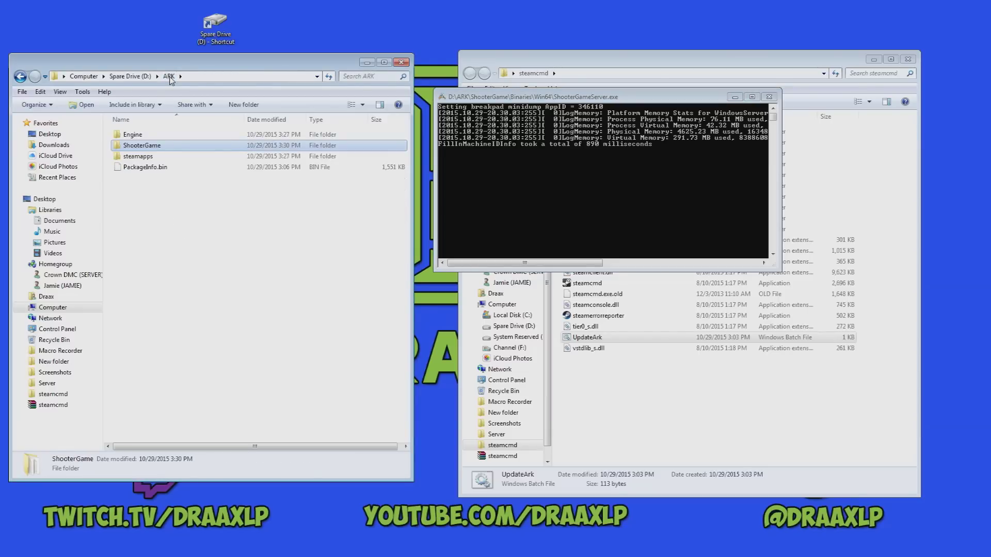
{"action": "double_click", "coordinate": [163, 150]}
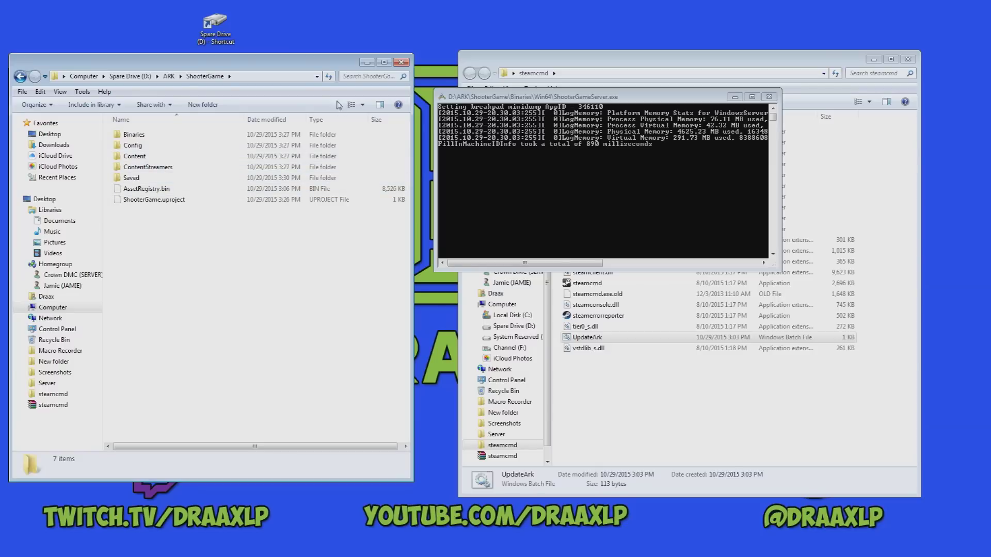
{"action": "double_click", "coordinate": [139, 178]}
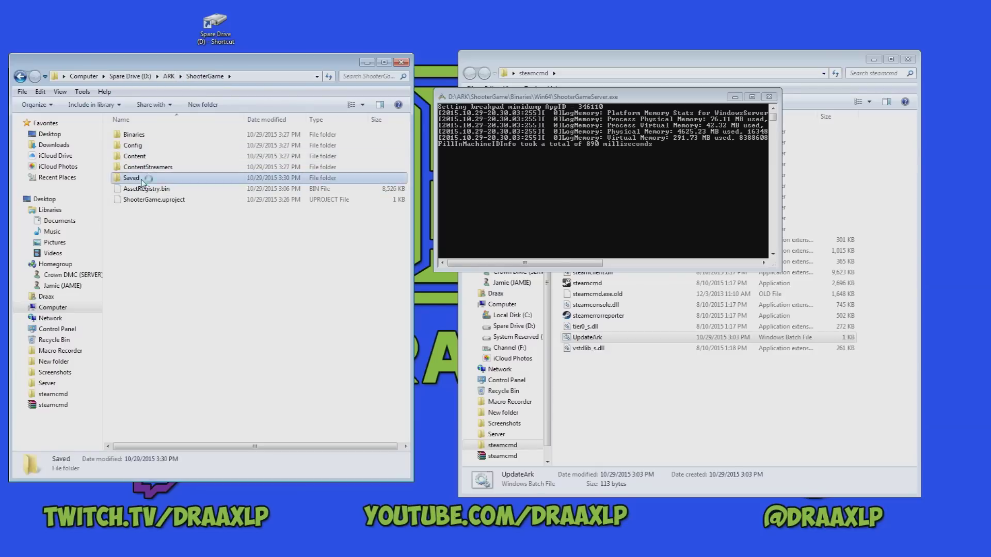
{"action": "double_click", "coordinate": [159, 136]}
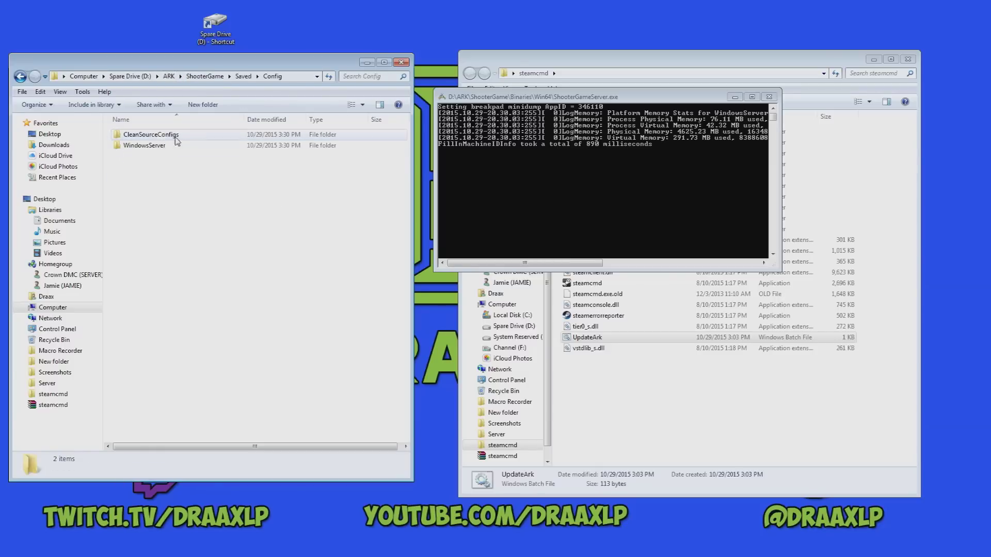
{"action": "double_click", "coordinate": [146, 146]}
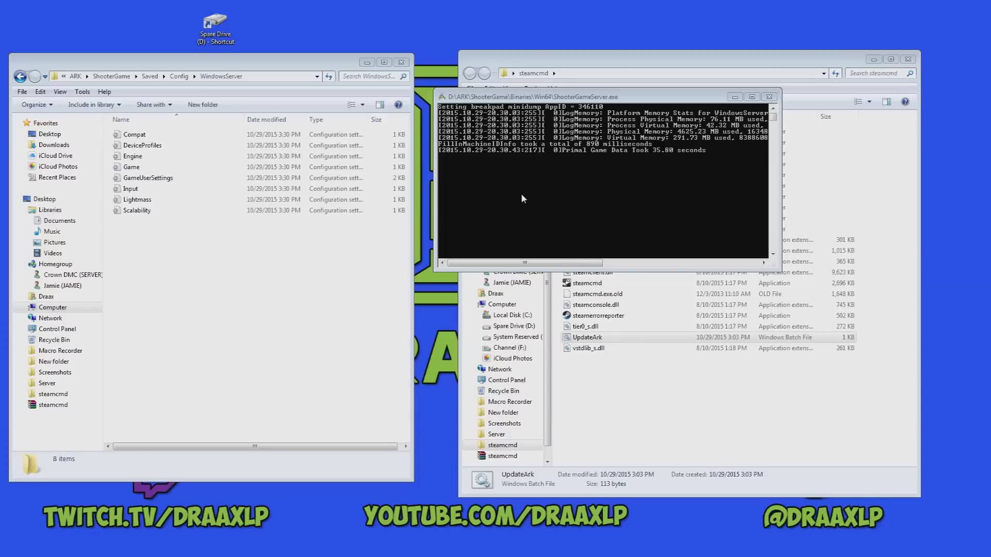
{"action": "left_click", "coordinate": [175, 179]}
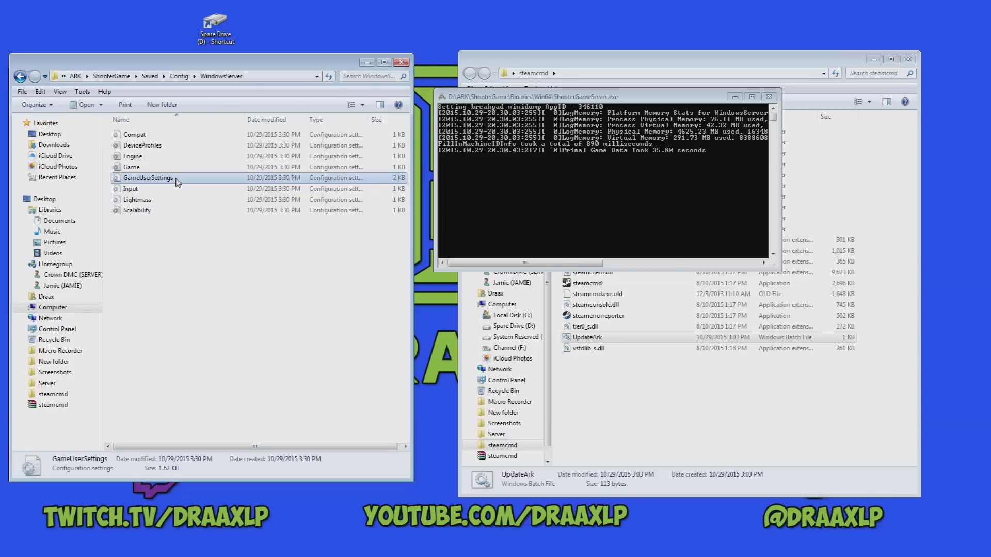
{"action": "right_click", "coordinate": [177, 182]}
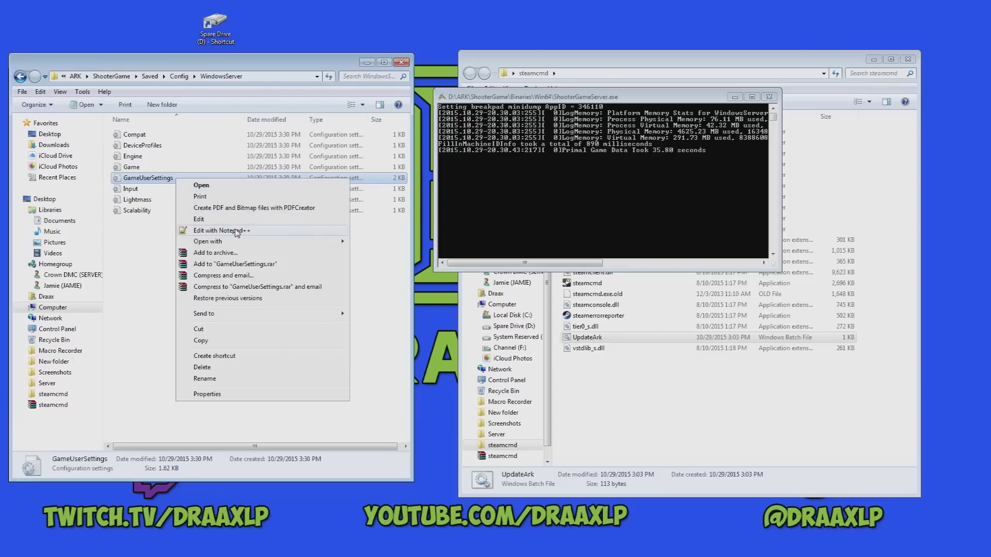
{"action": "left_click", "coordinate": [235, 232]}
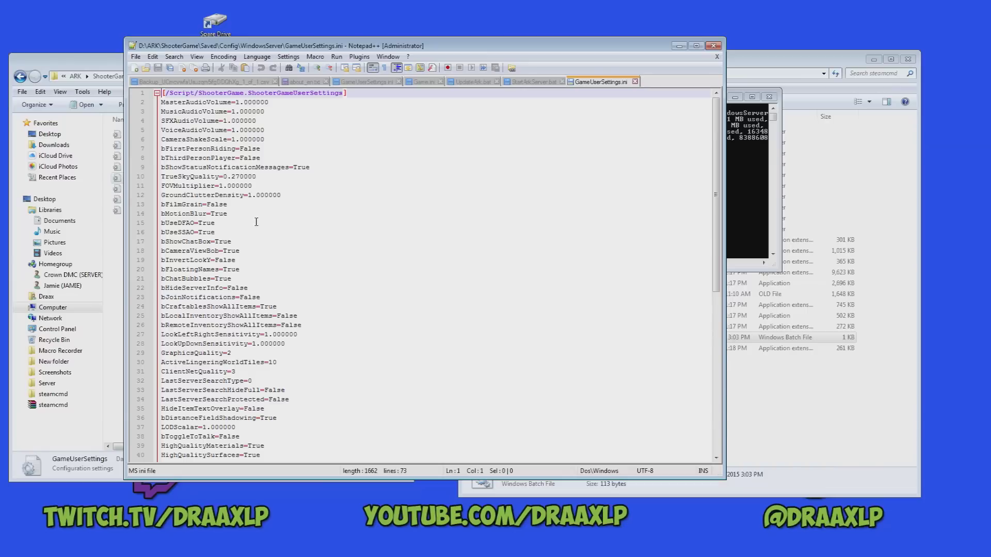
{"action": "left_click_drag", "start_coordinate": [337, 49], "coordinate": [227, 52]}
{"action": "left_click_drag", "start_coordinate": [614, 185], "coordinate": [453, 184]}
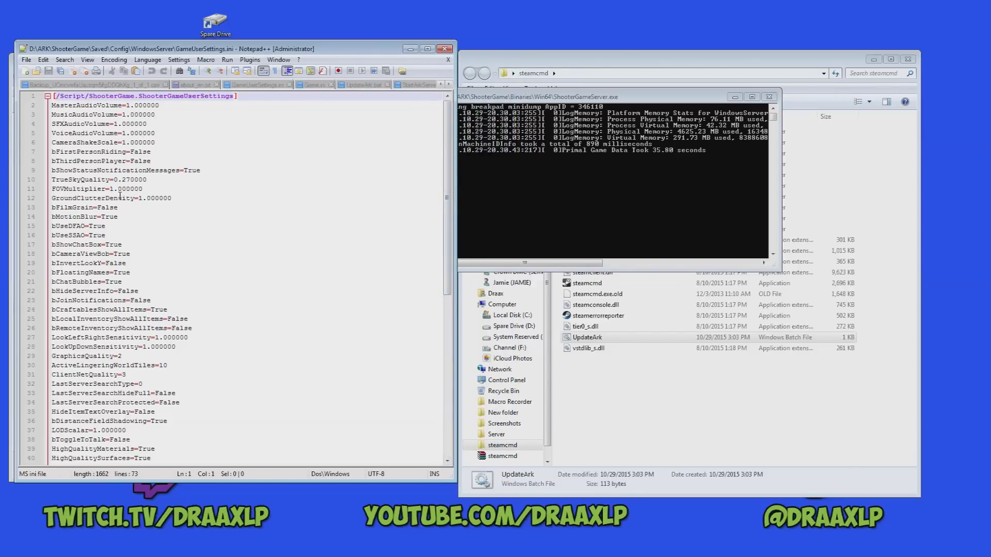
{"action": "left_click_drag", "start_coordinate": [448, 227], "coordinate": [491, 363]}
{"action": "left_click", "coordinate": [445, 49]}
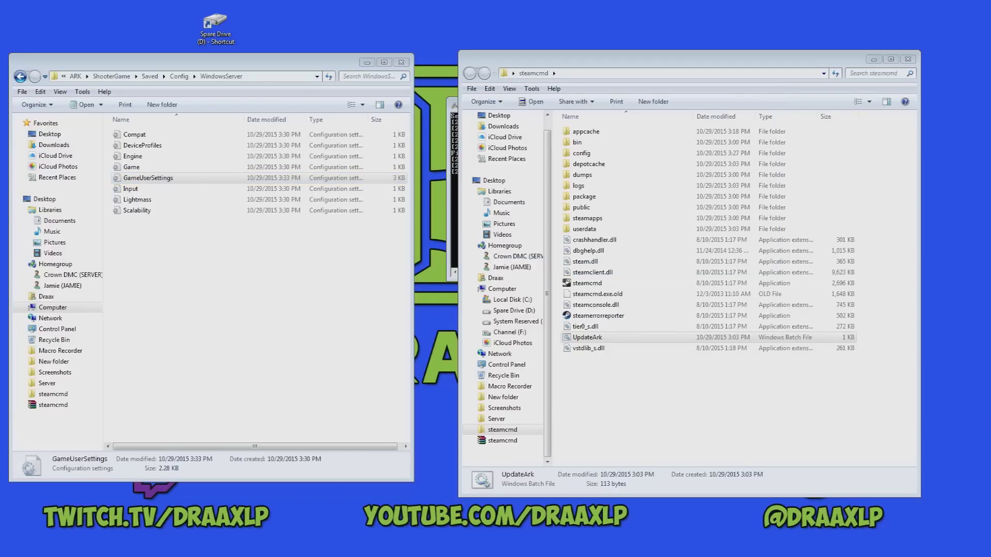
Reopen GameUserSettings with Notepad++ from the WindowsServer folder and snap it left.
{"action": "left_click", "coordinate": [450, 217]}
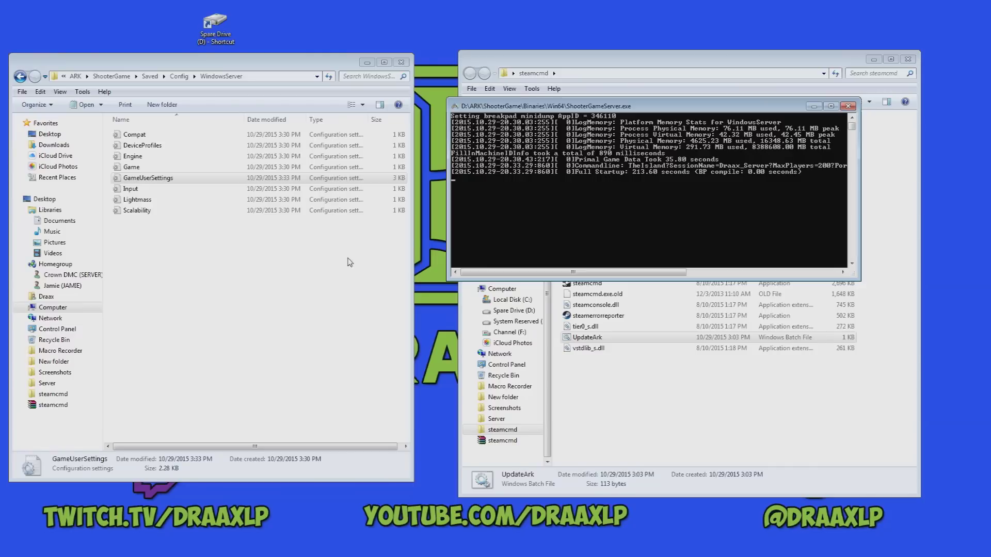
{"action": "left_click", "coordinate": [286, 333]}
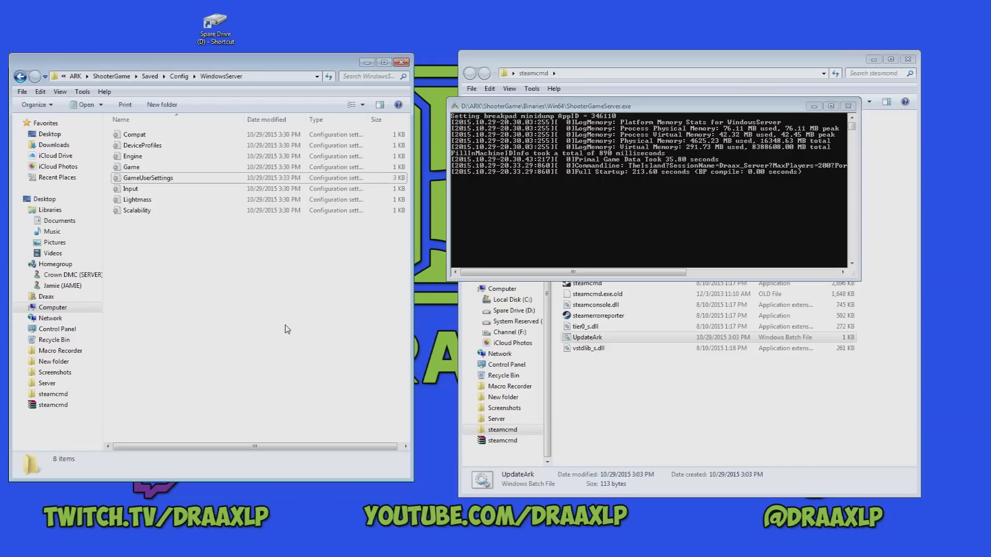
{"action": "left_click", "coordinate": [176, 179]}
{"action": "right_click", "coordinate": [175, 180]}
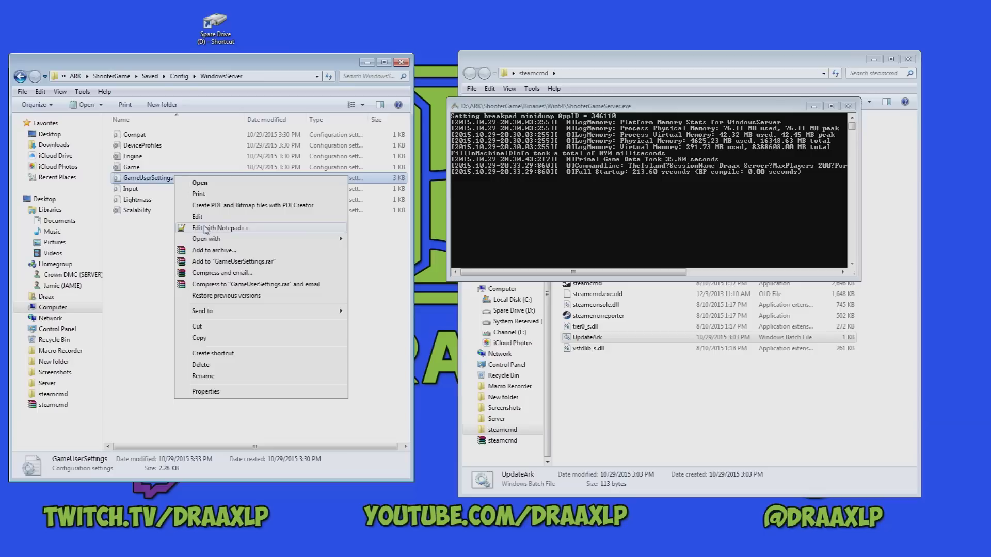
{"action": "left_click", "coordinate": [207, 228]}
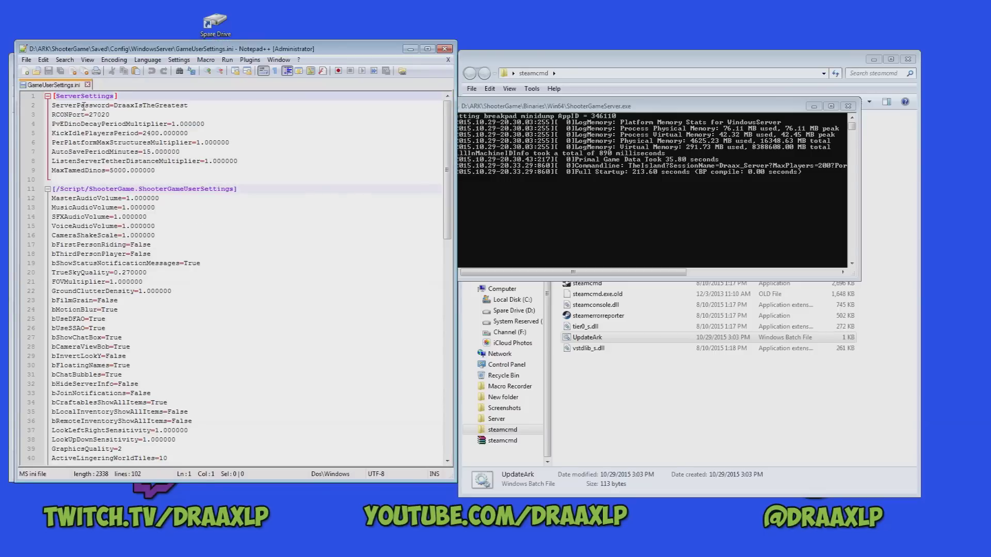
{"action": "key", "text": "super+Left"}
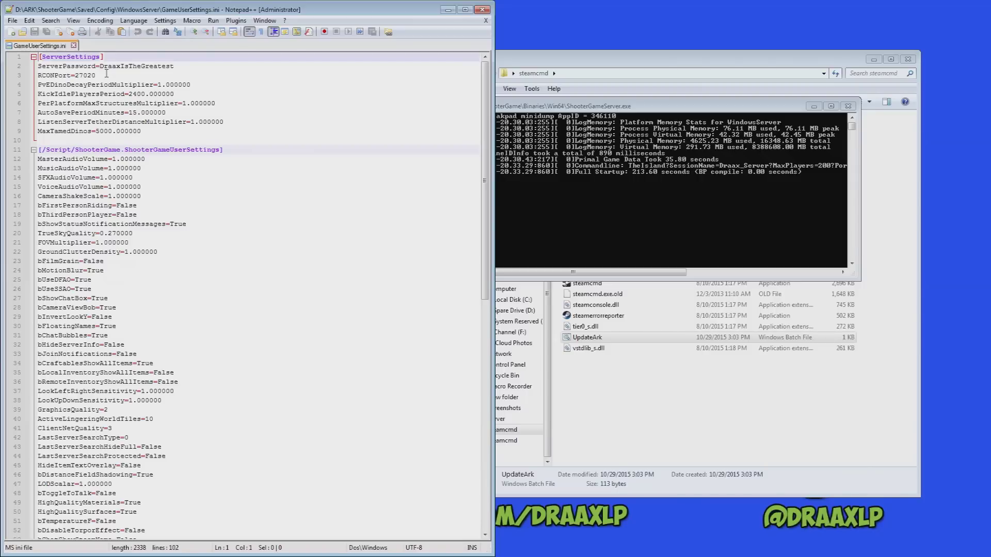
Add blank lines after MaxTamedDinos=5000.000000 and drag the wiki browser onto screen.
{"action": "scroll", "coordinate": [157, 405], "scroll_direction": "down", "scroll_amount": 17}
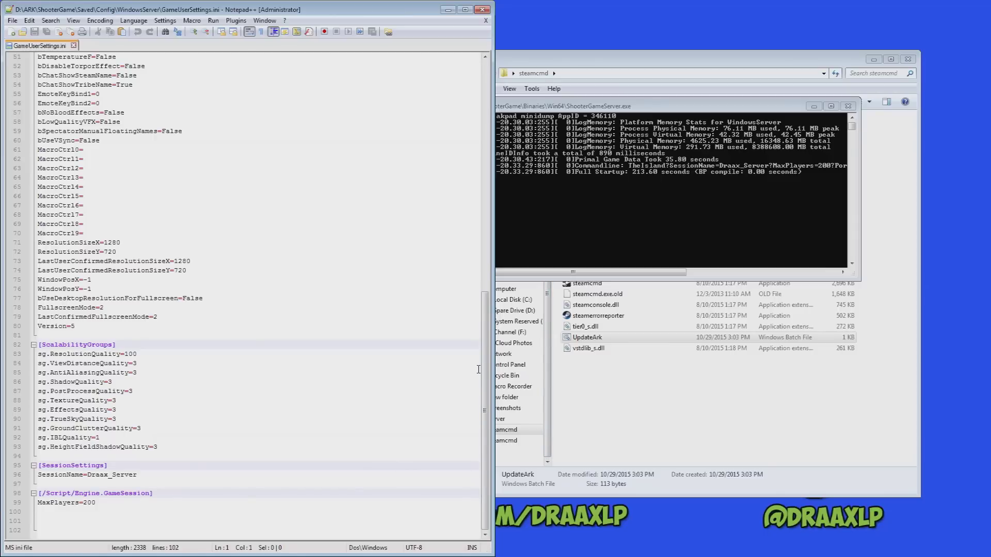
{"action": "left_click_drag", "start_coordinate": [485, 371], "coordinate": [521, 125]}
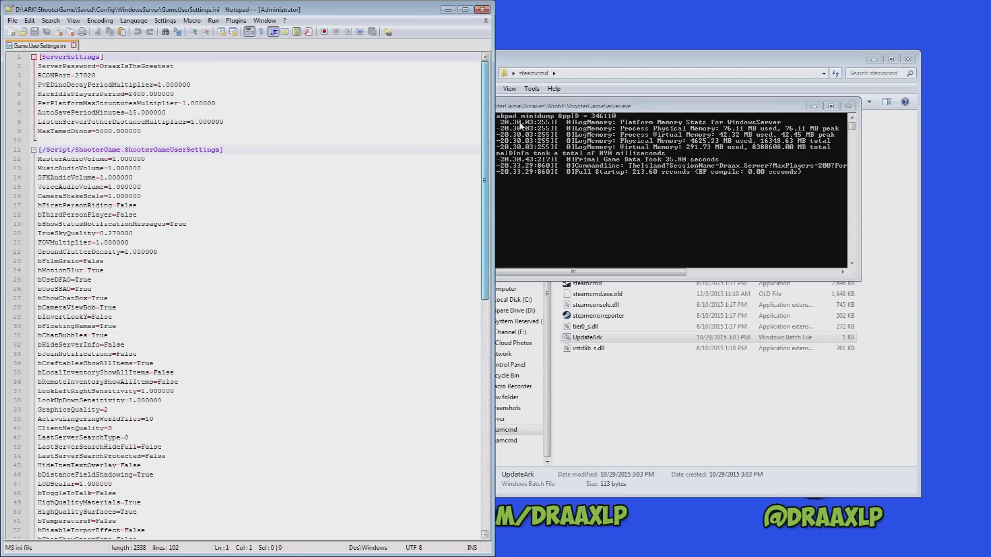
{"action": "left_click", "coordinate": [182, 132]}
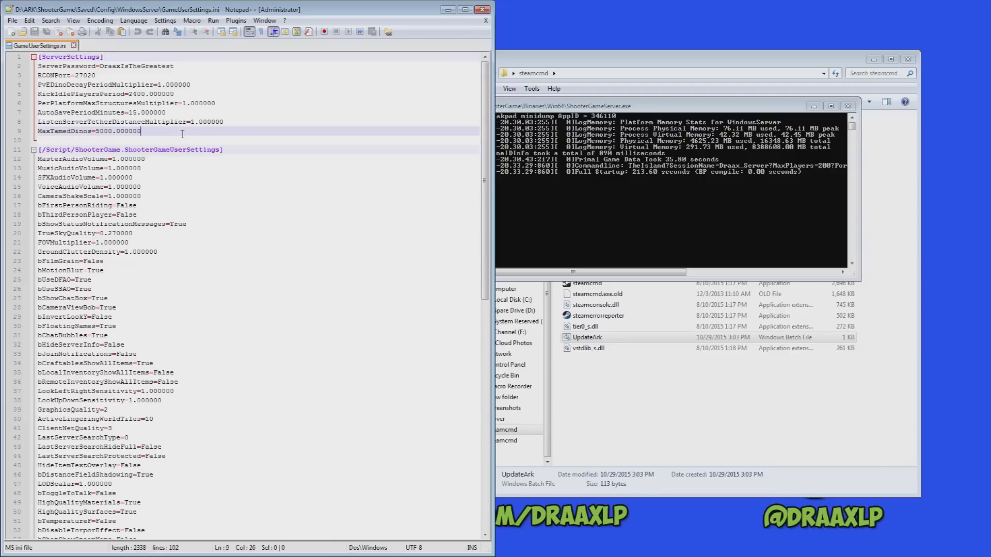
{"action": "key", "text": "Return"}
{"action": "key", "text": "Return"}
{"action": "key", "text": "Return"}
{"action": "key", "text": "Return"}
{"action": "key", "text": "Up"}
{"action": "key", "text": "Up"}
{"action": "key", "text": "Up"}
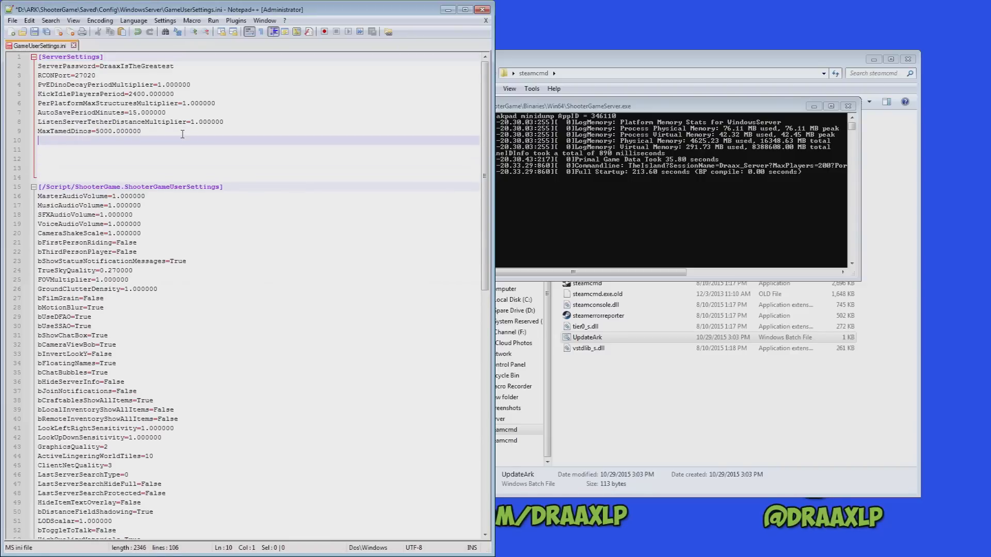
{"action": "left_click_drag", "start_coordinate": [990, 98], "coordinate": [710, 68]}
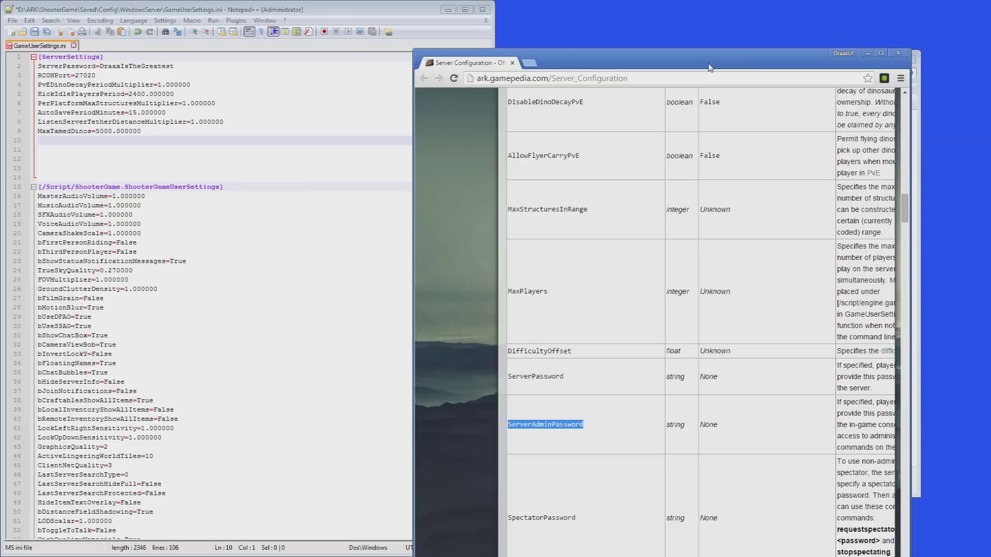
Snap the wiki browser right and scroll to the GameUserSettings.ini options table.
{"action": "key", "text": "super+Right"}
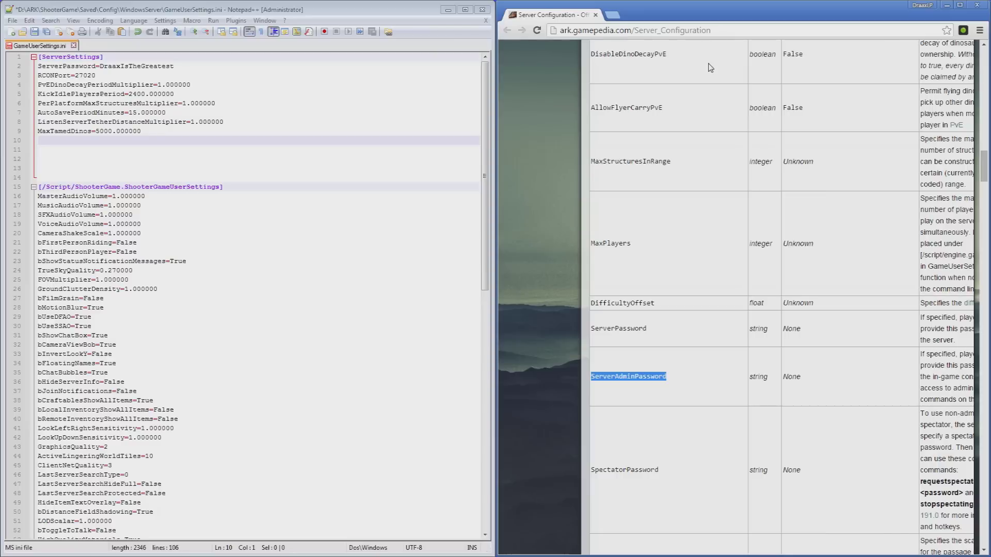
{"action": "left_click", "coordinate": [759, 315]}
{"action": "scroll", "coordinate": [763, 320], "scroll_direction": "up", "scroll_amount": 15}
{"action": "scroll", "coordinate": [764, 327], "scroll_direction": "down", "scroll_amount": 2}
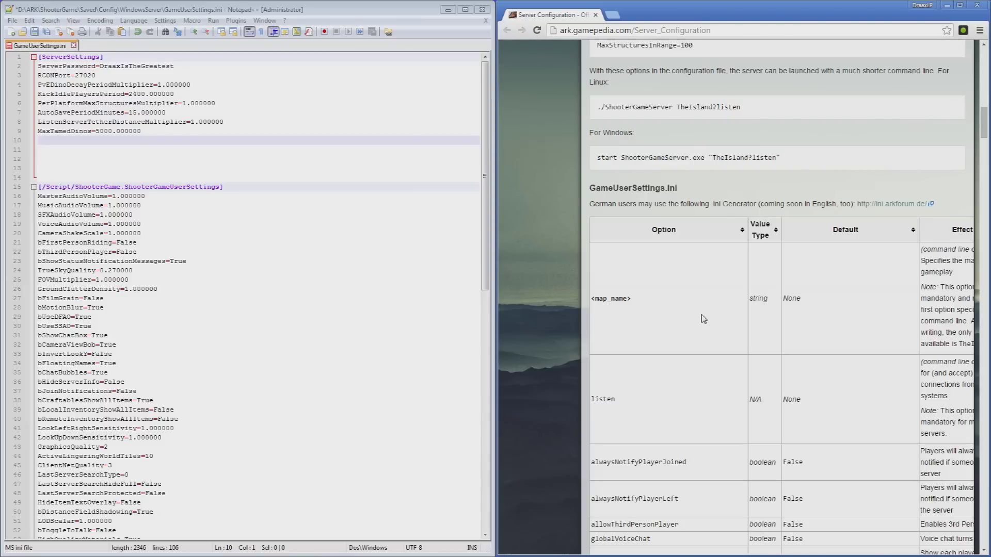
{"action": "scroll", "coordinate": [696, 354], "scroll_direction": "down", "scroll_amount": 5}
Copy DifficultyOffset from the wiki and add DifficultyOffset=4 on line 10.
{"action": "scroll", "coordinate": [698, 361], "scroll_direction": "down", "scroll_amount": 1}
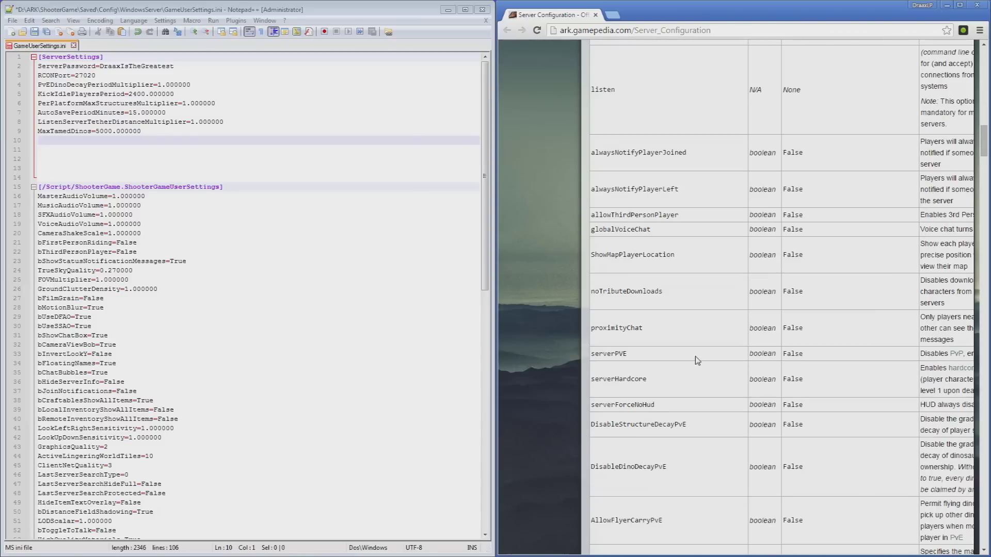
{"action": "scroll", "coordinate": [697, 361], "scroll_direction": "down", "scroll_amount": 4}
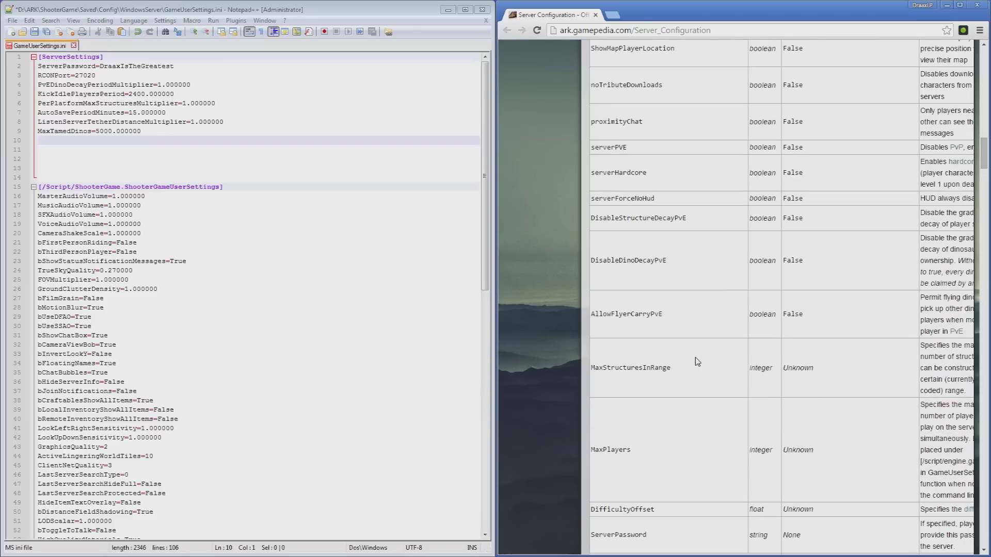
{"action": "scroll", "coordinate": [698, 361], "scroll_direction": "down", "scroll_amount": 3}
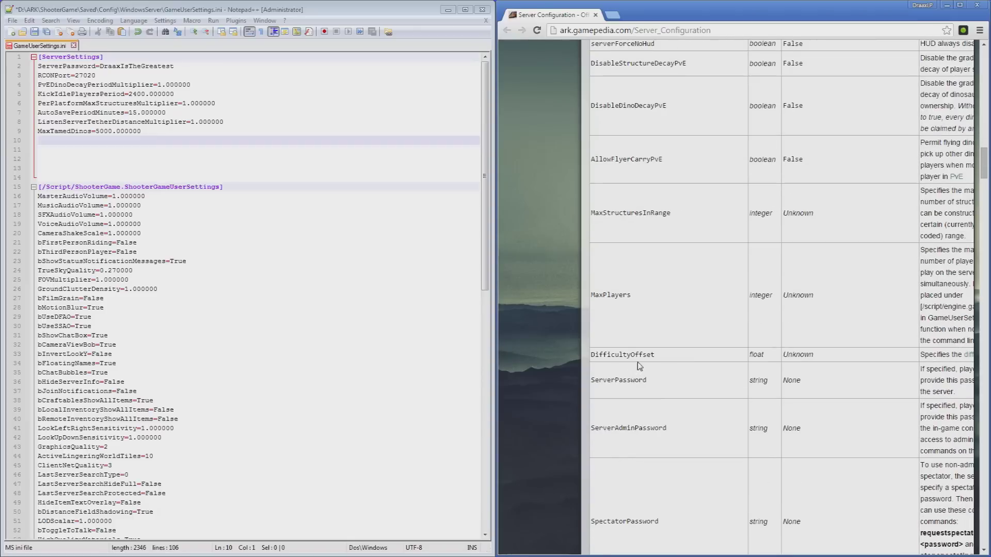
{"action": "left_click_drag", "start_coordinate": [655, 356], "coordinate": [590, 356]}
{"action": "key", "text": "ctrl+c"}
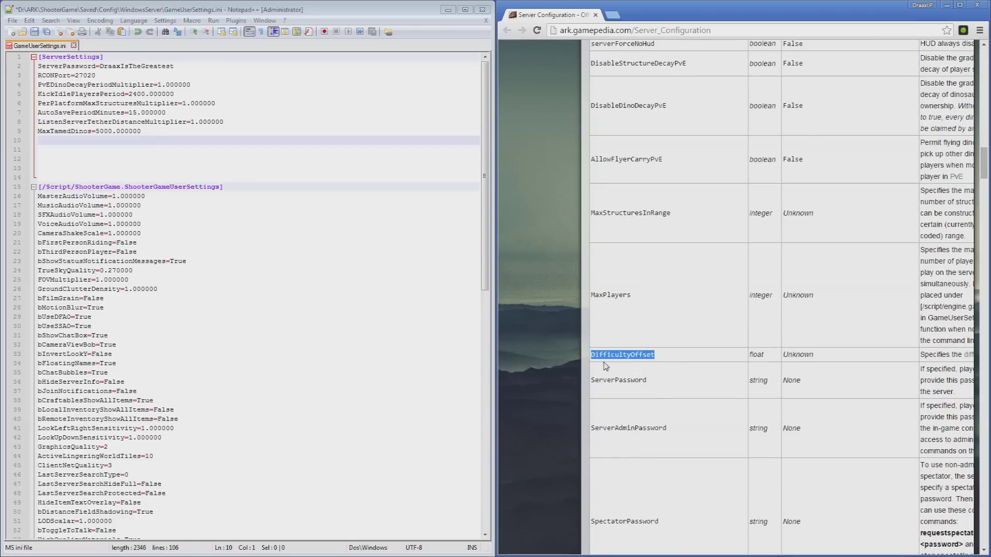
{"action": "left_click", "coordinate": [47, 143]}
{"action": "key", "text": "ctrl+v"}
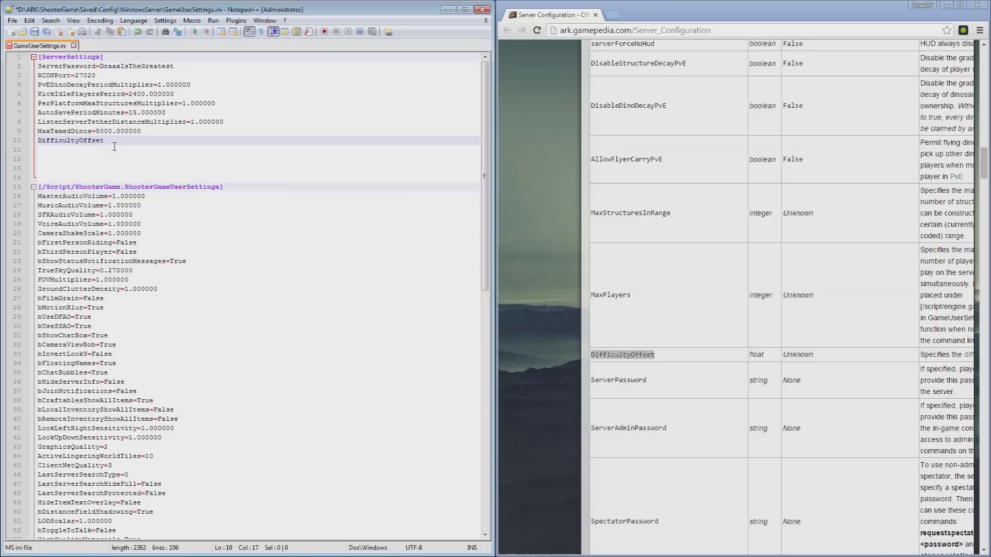
{"action": "type", "text": "=4"}
{"action": "key", "text": "Return"}
Add a ServerAdminPassword line on line 11 with a chosen admin password.
{"action": "left_click_drag", "start_coordinate": [680, 430], "coordinate": [592, 426]}
{"action": "right_click", "coordinate": [593, 427]}
{"action": "left_click", "coordinate": [619, 435]}
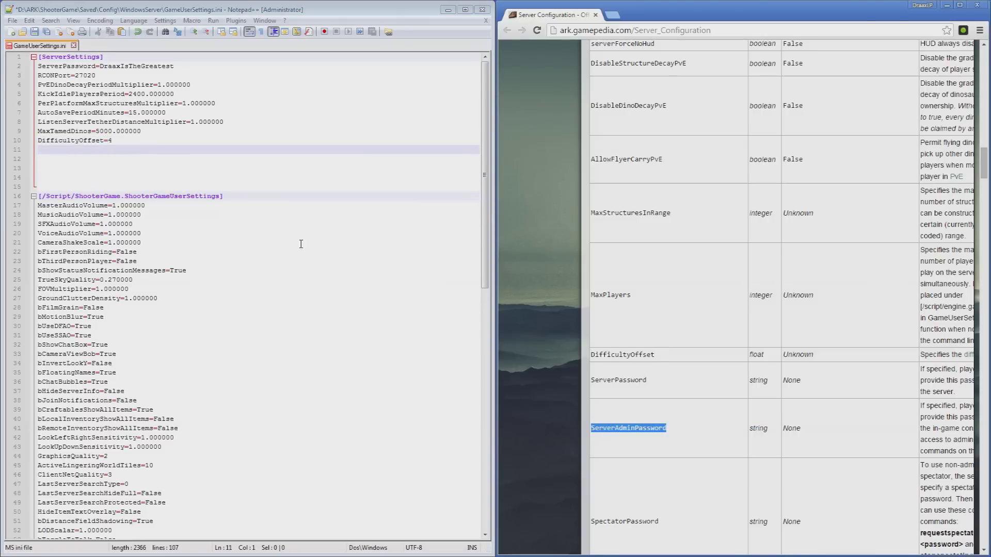
{"action": "right_click", "coordinate": [61, 156]}
{"action": "left_click", "coordinate": [78, 180]}
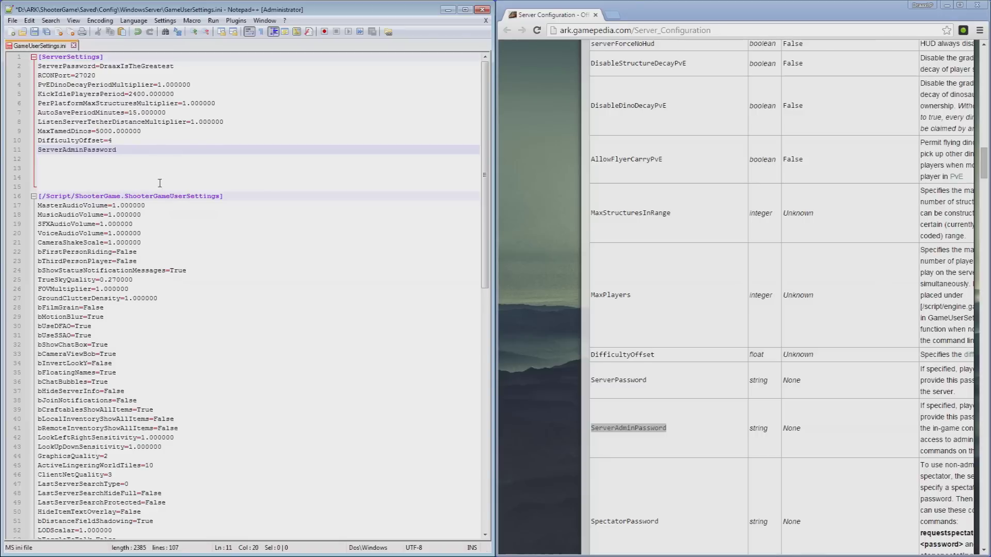
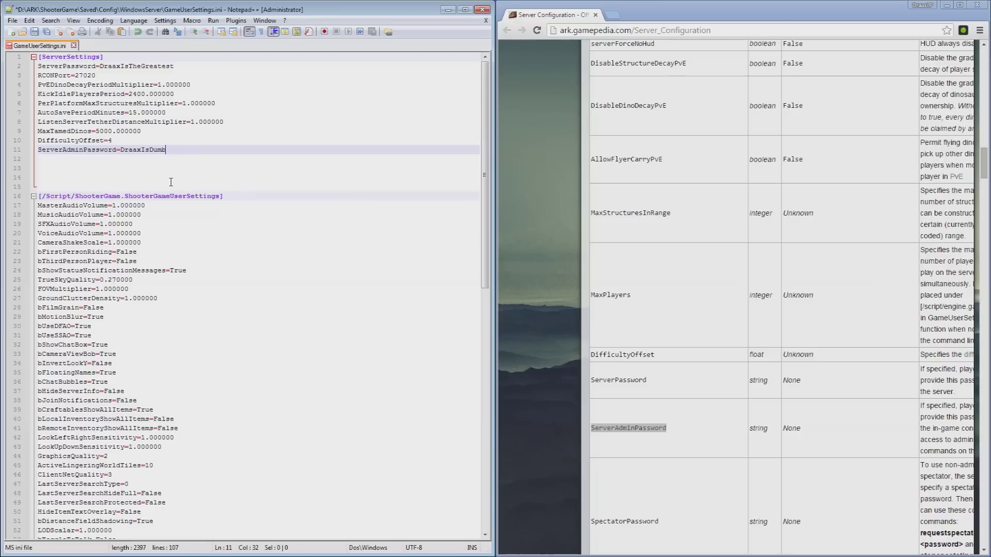
{"action": "key", "text": "Return"}
Add a SpectatorPassword line on line 12 with its own chosen password.
{"action": "left_click", "coordinate": [623, 382]}
{"action": "scroll", "coordinate": [624, 392], "scroll_direction": "down", "scroll_amount": 2}
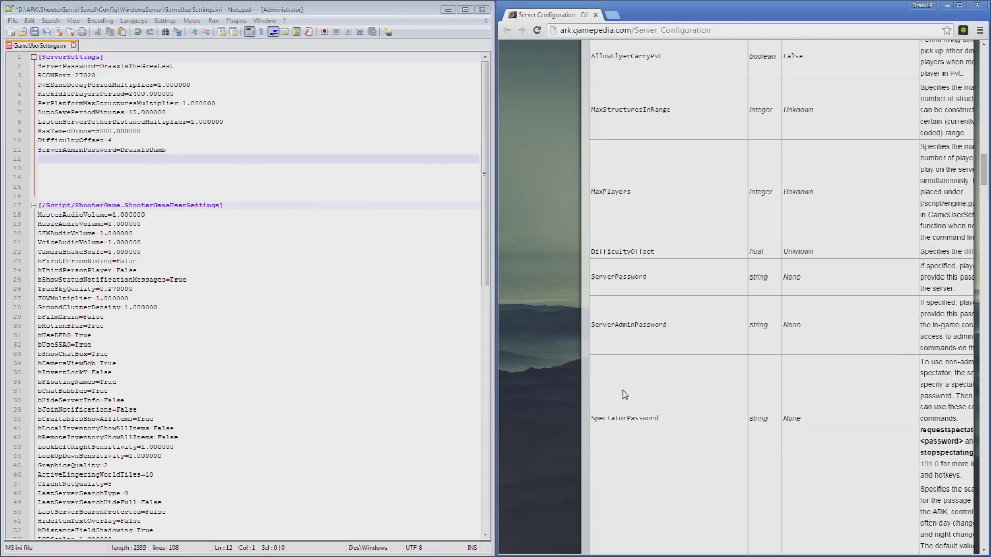
{"action": "left_click_drag", "start_coordinate": [658, 419], "coordinate": [590, 419]}
{"action": "right_click", "coordinate": [607, 421]}
{"action": "left_click", "coordinate": [642, 424]}
{"action": "left_click", "coordinate": [58, 160]}
{"action": "right_click", "coordinate": [58, 160]}
{"action": "left_click", "coordinate": [103, 191]}
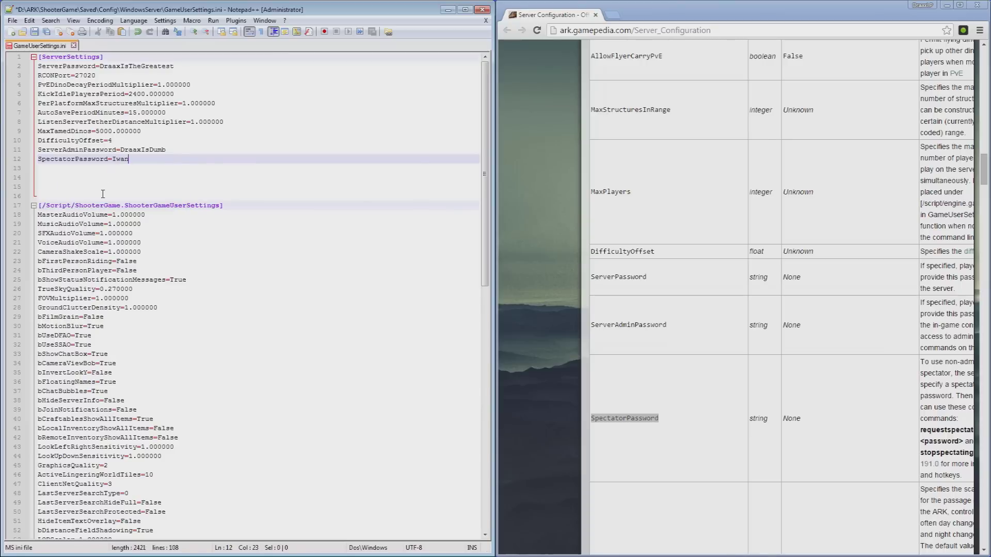
{"action": "key", "text": "Return"}
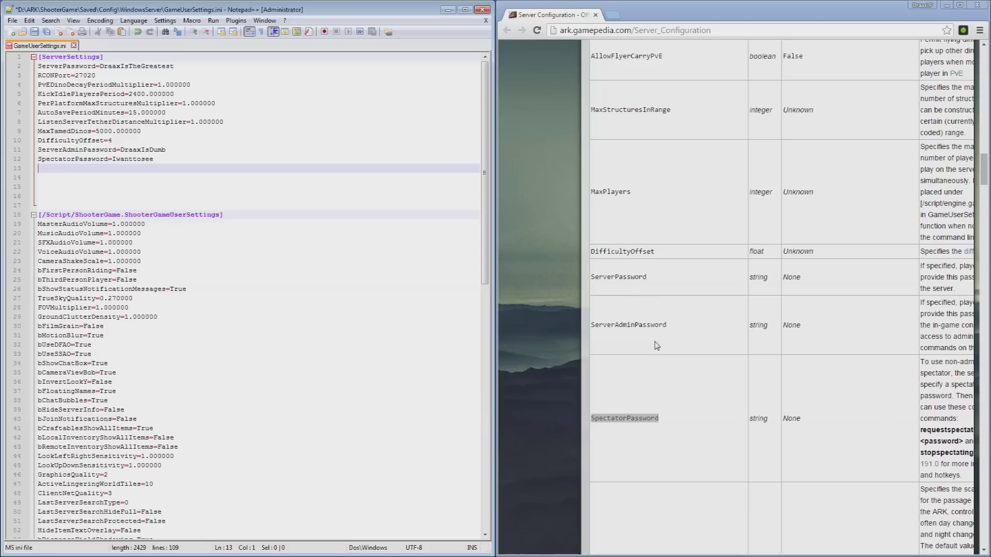
{"action": "left_click", "coordinate": [604, 358]}
{"action": "scroll", "coordinate": [604, 361], "scroll_direction": "down", "scroll_amount": 4}
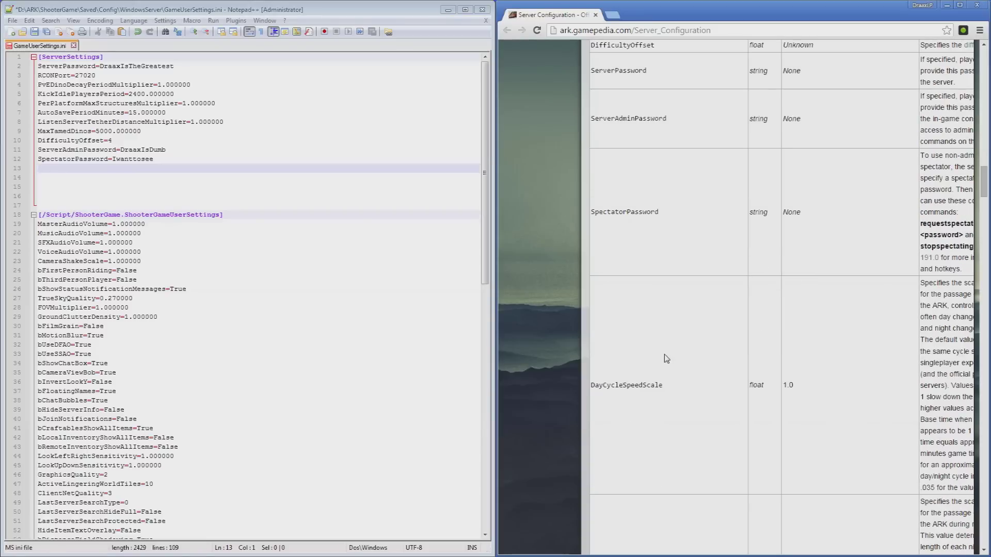
Copy NightTimeSpeedScale from the wiki onto line 13.
{"action": "scroll", "coordinate": [667, 355], "scroll_direction": "down", "scroll_amount": 3}
{"action": "scroll", "coordinate": [668, 353], "scroll_direction": "down", "scroll_amount": 1}
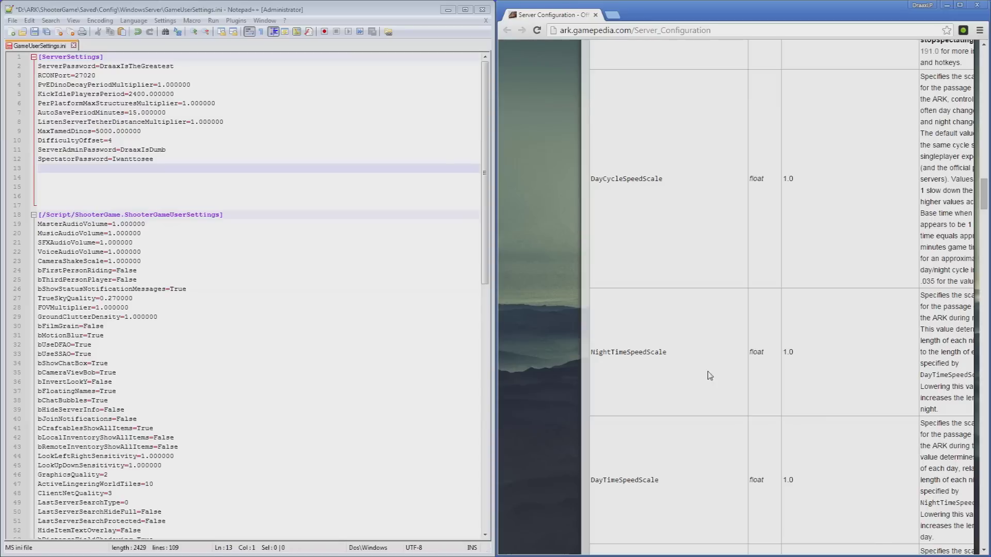
{"action": "left_click_drag", "start_coordinate": [668, 353], "coordinate": [592, 354]}
{"action": "right_click", "coordinate": [592, 353]}
{"action": "left_click", "coordinate": [616, 359]}
{"action": "right_click", "coordinate": [112, 169]}
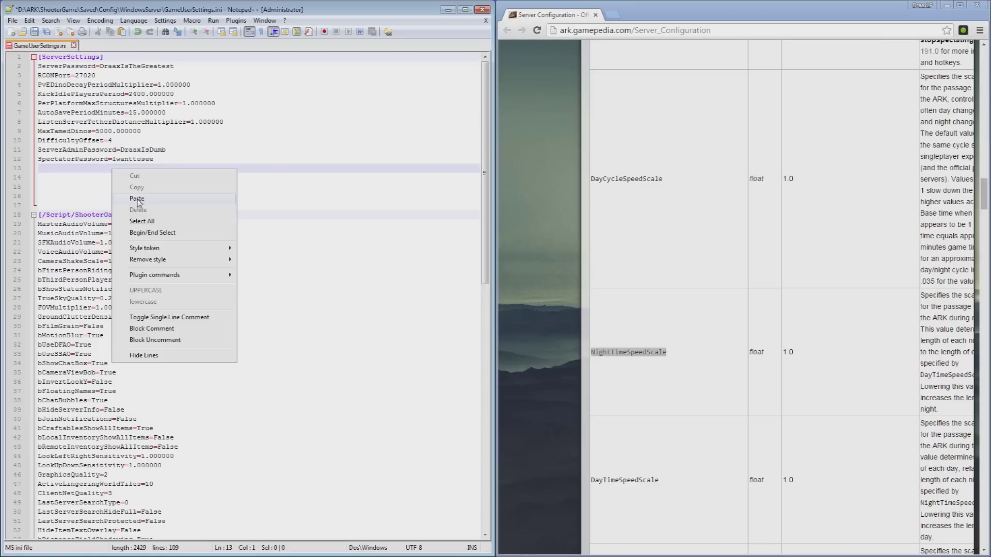
{"action": "left_click", "coordinate": [137, 198]}
Copy DayTimeSpeedScale from the wiki onto line 14.
{"action": "left_click_drag", "start_coordinate": [660, 481], "coordinate": [590, 482]}
{"action": "right_click", "coordinate": [598, 479]}
{"action": "left_click", "coordinate": [616, 485]}
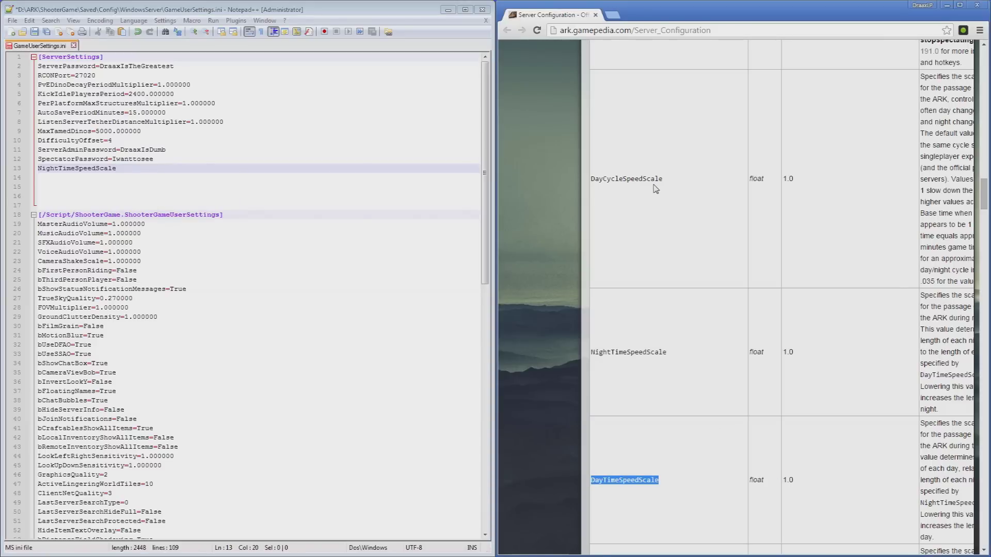
{"action": "left_click", "coordinate": [84, 177]}
{"action": "right_click", "coordinate": [84, 177]}
{"action": "left_click", "coordinate": [118, 207]}
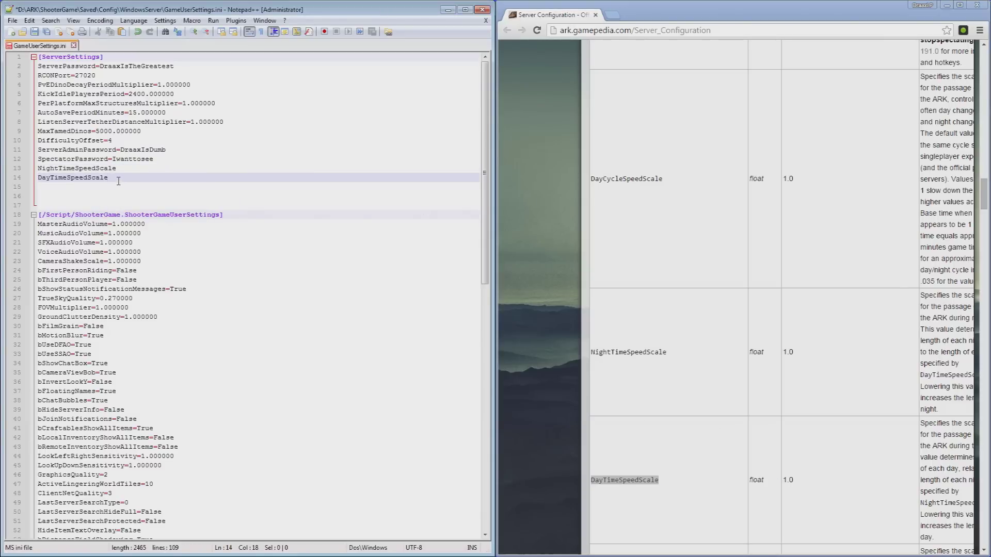
Give NightTimeSpeedScale the value 3 and DayTimeSpeedScale the value 0.7.
{"action": "type", "text": "="}
{"action": "left_click", "coordinate": [127, 168]}
{"action": "type", "text": "="}
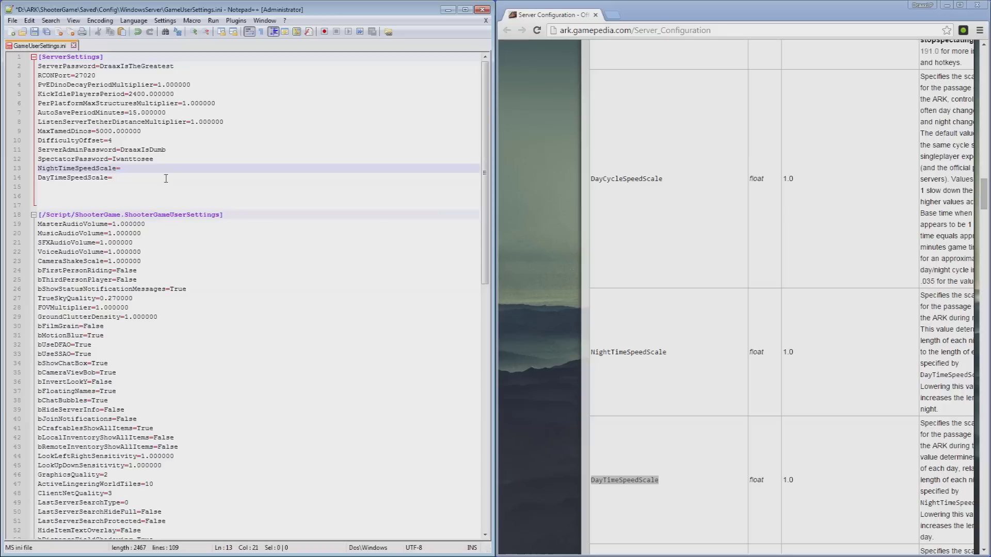
{"action": "type", "text": "3"}
{"action": "key", "text": "BackSpace"}
{"action": "type", "text": "1"}
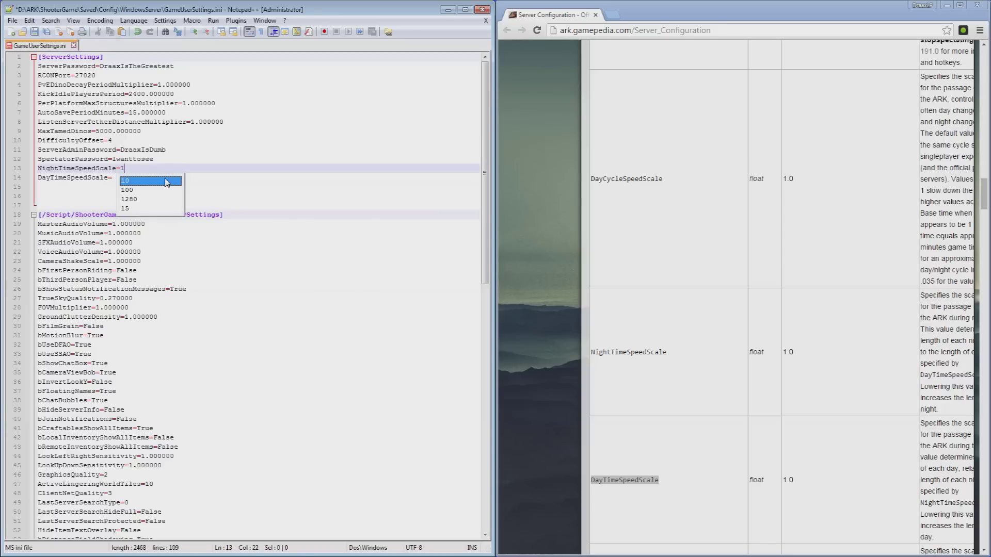
{"action": "key", "text": "BackSpace"}
{"action": "type", "text": "3"}
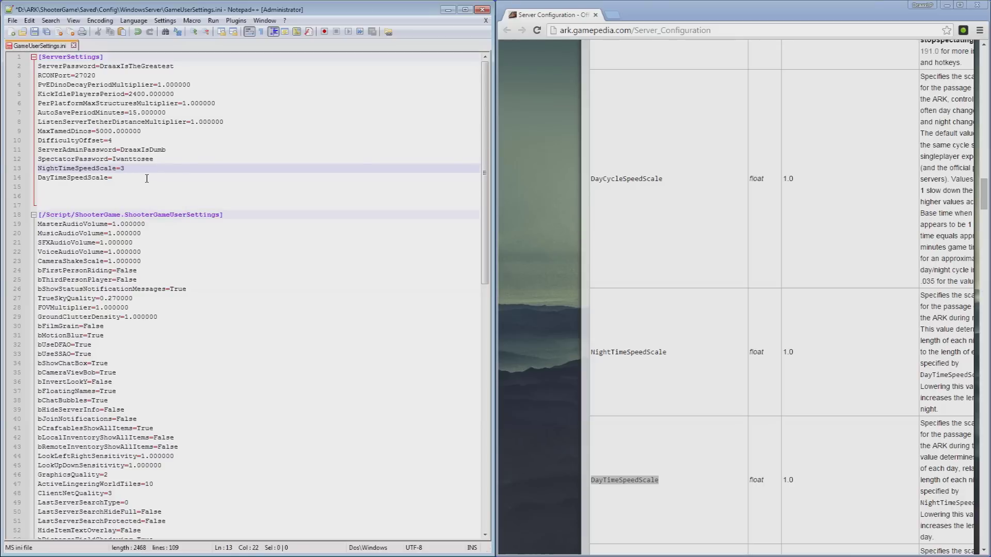
{"action": "left_click", "coordinate": [147, 179]}
{"action": "type", "text": "0.7"}
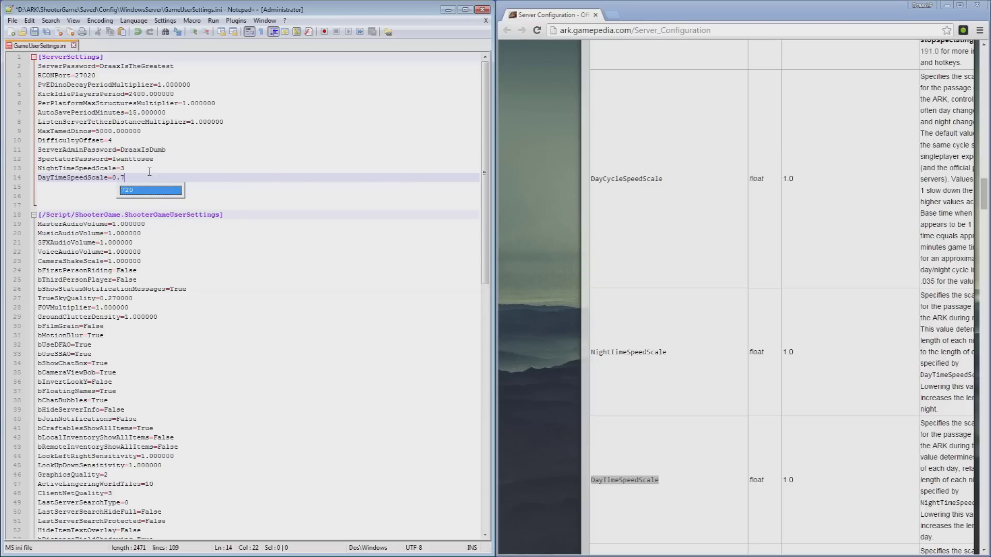
{"action": "left_click", "coordinate": [149, 172]}
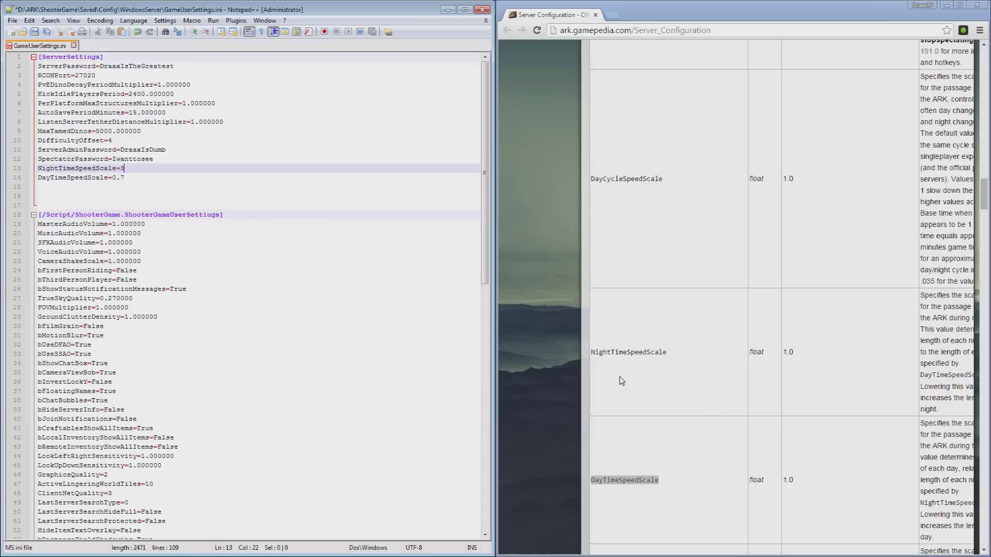
Scroll the wiki table down to XPMultiplier and copy its name.
{"action": "left_click", "coordinate": [691, 411]}
{"action": "scroll", "coordinate": [691, 408], "scroll_direction": "down", "scroll_amount": 6}
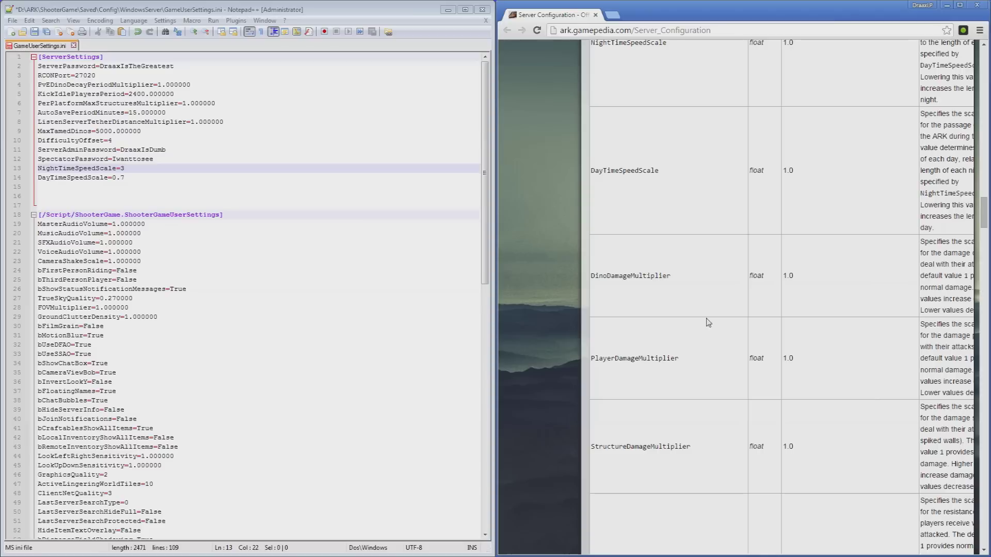
{"action": "scroll", "coordinate": [706, 368], "scroll_direction": "down", "scroll_amount": 1}
{"action": "scroll", "coordinate": [706, 366], "scroll_direction": "down", "scroll_amount": 9}
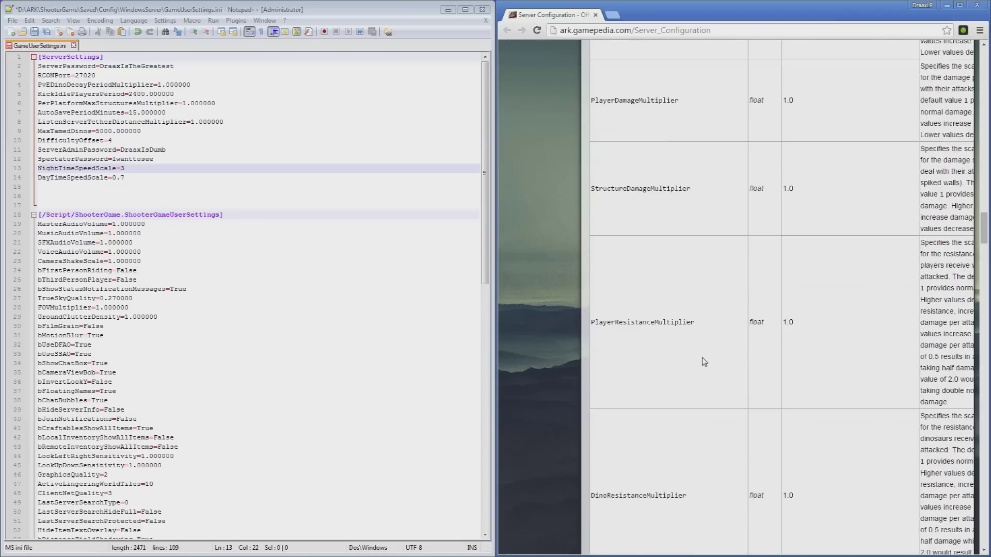
{"action": "scroll", "coordinate": [704, 362], "scroll_direction": "down", "scroll_amount": 4}
{"action": "left_click_drag", "start_coordinate": [645, 367], "coordinate": [593, 365]}
{"action": "right_click", "coordinate": [594, 367]}
{"action": "left_click", "coordinate": [614, 371]}
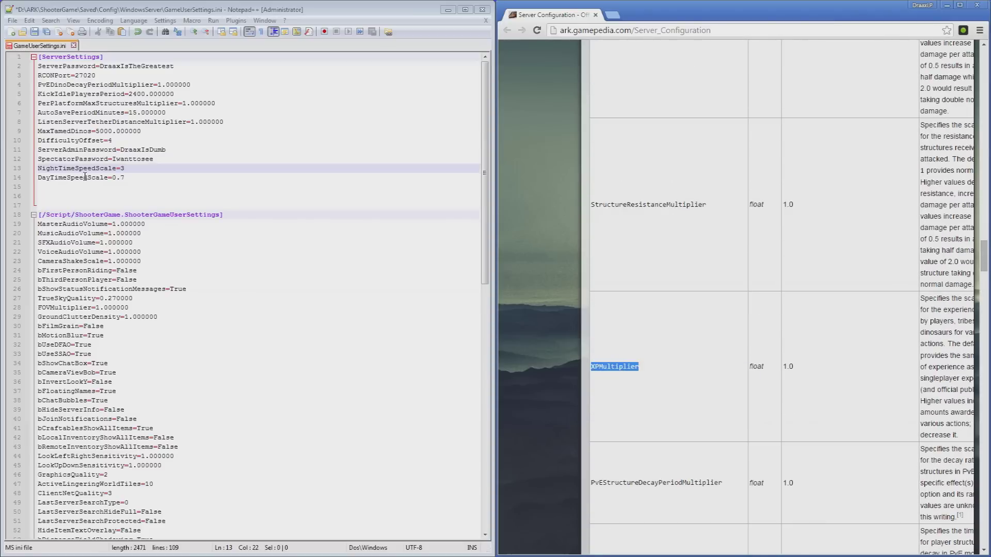
Add XPMultiplier=2.5 on a new line 15, removing the autocompleted 000.
{"action": "left_click", "coordinate": [175, 179]}
{"action": "key", "text": "Return"}
{"action": "key", "text": "ctrl+v"}
{"action": "type", "text": "="}
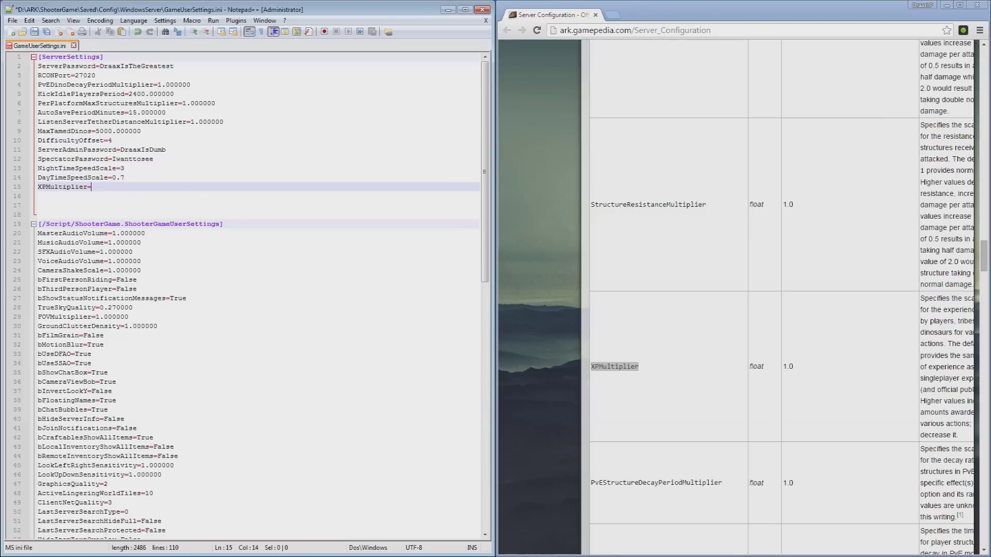
{"action": "type", "text": "2.5"}
{"action": "key", "text": "Return"}
{"action": "key", "text": "BackSpace"}
{"action": "key", "text": "BackSpace"}
{"action": "key", "text": "BackSpace"}
{"action": "key", "text": "Return"}
{"action": "left_click", "coordinate": [672, 442]}
{"action": "scroll", "coordinate": [673, 443], "scroll_direction": "down", "scroll_amount": 4}
Add TamingSpeedMultiplier=6 on line 16 and move the stray Notepad window aside.
{"action": "mouse_move", "coordinate": [676, 423]}
{"action": "left_mouse_down"}
{"action": "mouse_move", "coordinate": [594, 423]}
{"action": "mouse_move", "coordinate": [676, 423]}
{"action": "left_mouse_up"}
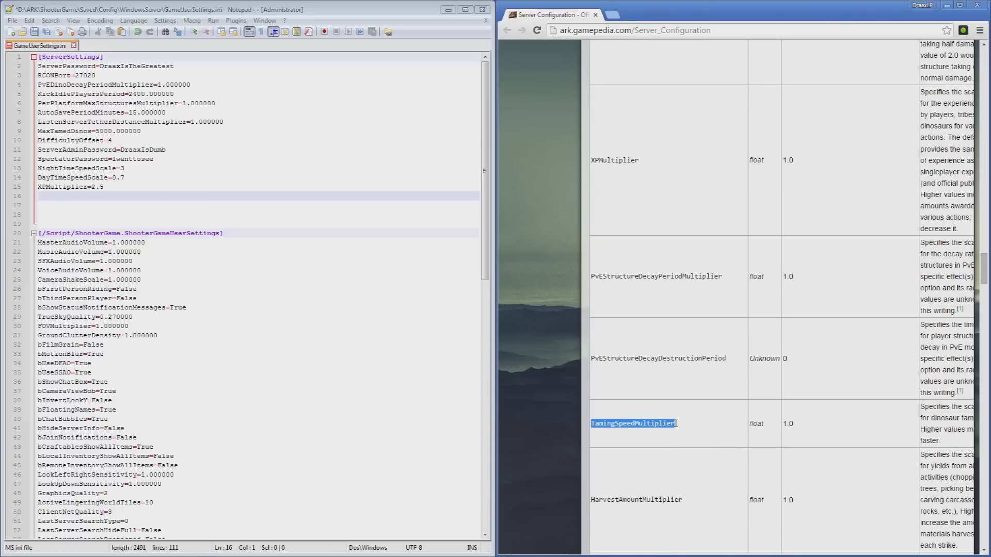
{"action": "right_click", "coordinate": [677, 424]}
{"action": "left_click", "coordinate": [682, 436]}
{"action": "left_click", "coordinate": [114, 197]}
{"action": "right_click", "coordinate": [113, 194]}
{"action": "left_click", "coordinate": [147, 226]}
{"action": "type", "text": "=6"}
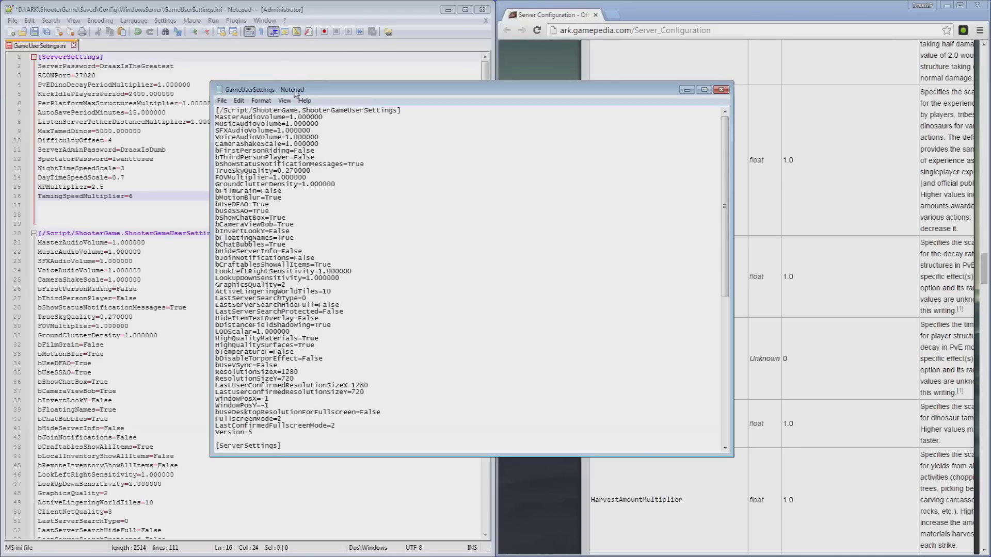
{"action": "left_click_drag", "start_coordinate": [296, 92], "coordinate": [0, 98]}
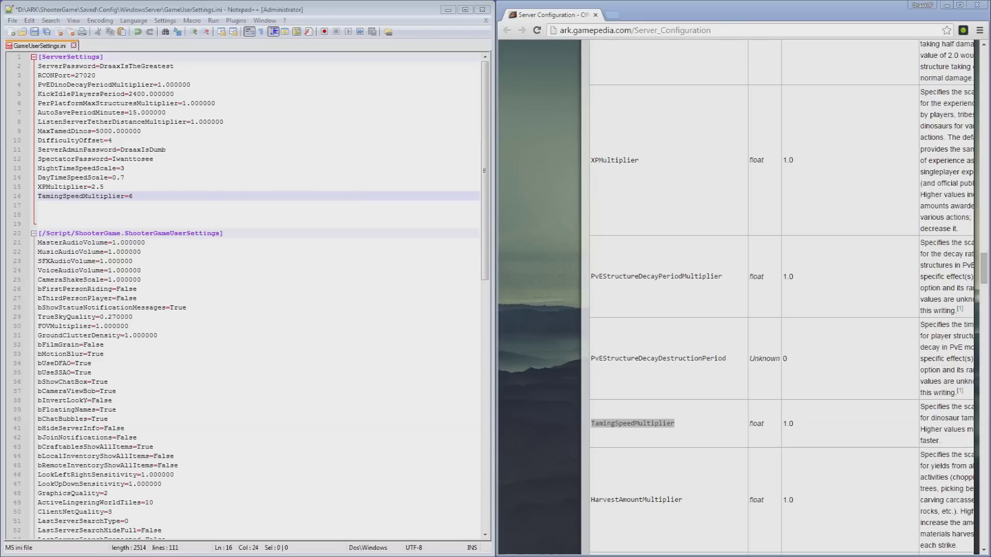
Copy HarvestAmountMultiplier from the wiki and add HarvestAmountMultiplier=6 on line 17.
{"action": "left_click", "coordinate": [700, 501]}
{"action": "left_click_drag", "start_coordinate": [683, 499], "coordinate": [593, 503]}
{"action": "right_click", "coordinate": [602, 501]}
{"action": "left_click", "coordinate": [616, 506]}
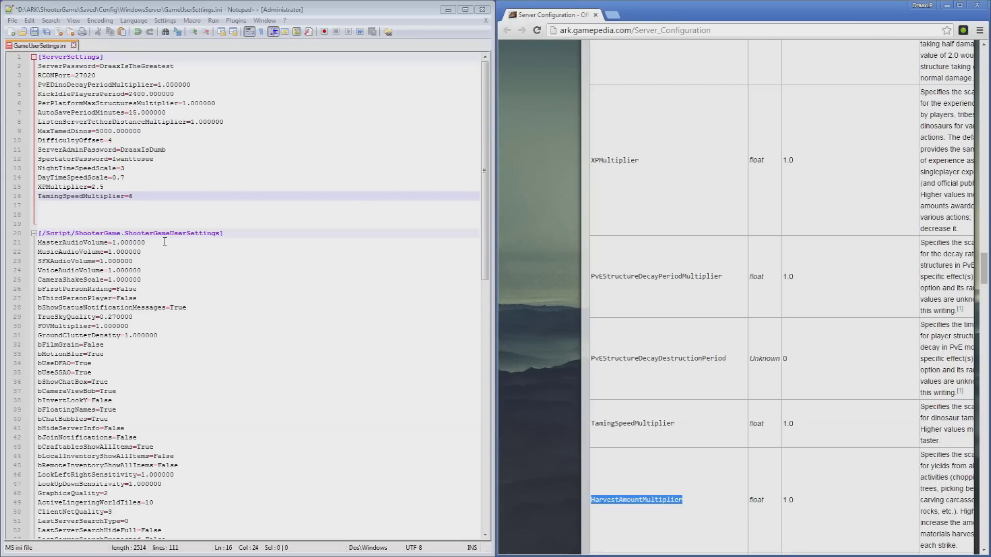
{"action": "left_click", "coordinate": [42, 205]}
{"action": "right_click", "coordinate": [42, 204]}
{"action": "left_click", "coordinate": [123, 245]}
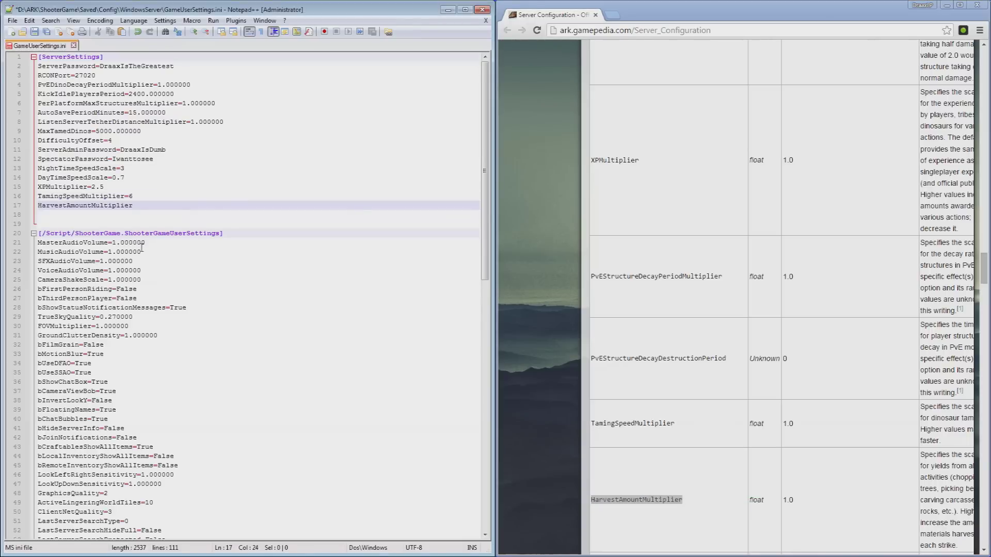
{"action": "type", "text": "=6"}
Retype the XPMultiplier value, keeping it at 2.5.
{"action": "left_click", "coordinate": [120, 186]}
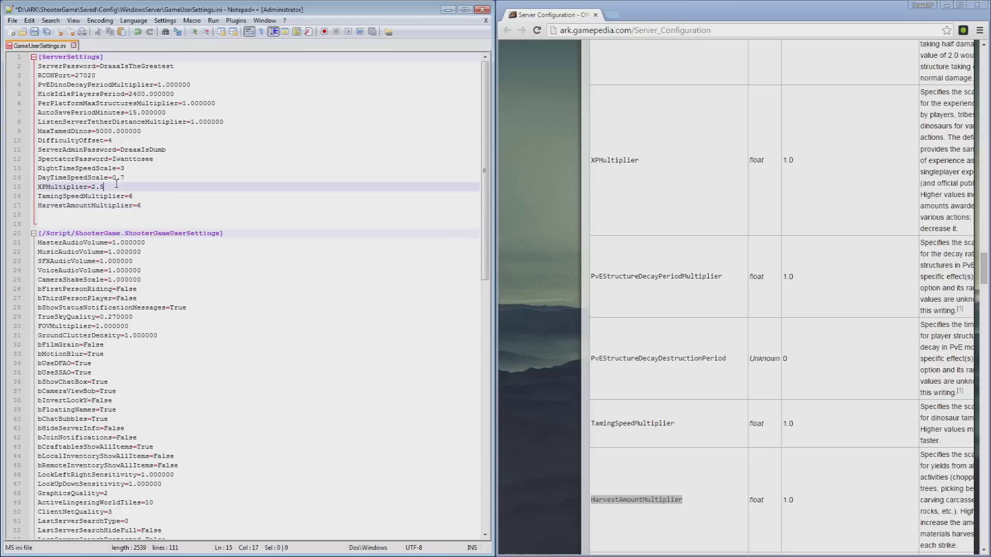
{"action": "key", "text": "BackSpace"}
{"action": "key", "text": "BackSpace"}
{"action": "key", "text": "BackSpace"}
{"action": "type", "text": "4"}
{"action": "key", "text": "BackSpace"}
{"action": "type", "text": "2.5"}
Scroll down through the wiki's Server Configuration options table.
{"action": "left_click", "coordinate": [741, 343]}
{"action": "scroll", "coordinate": [741, 340], "scroll_direction": "down", "scroll_amount": 3}
{"action": "scroll", "coordinate": [741, 341], "scroll_direction": "down", "scroll_amount": 2}
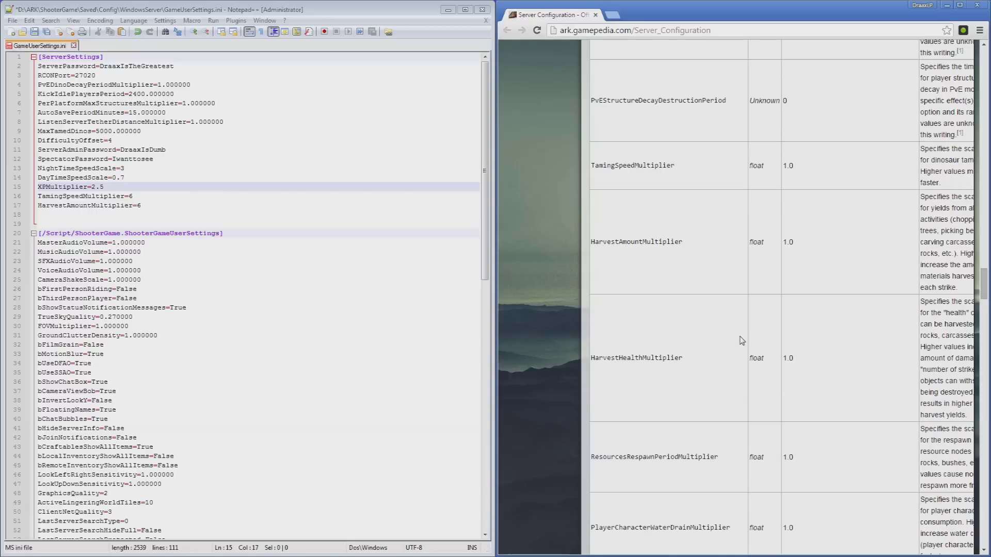
{"action": "scroll", "coordinate": [741, 341], "scroll_direction": "down", "scroll_amount": 5}
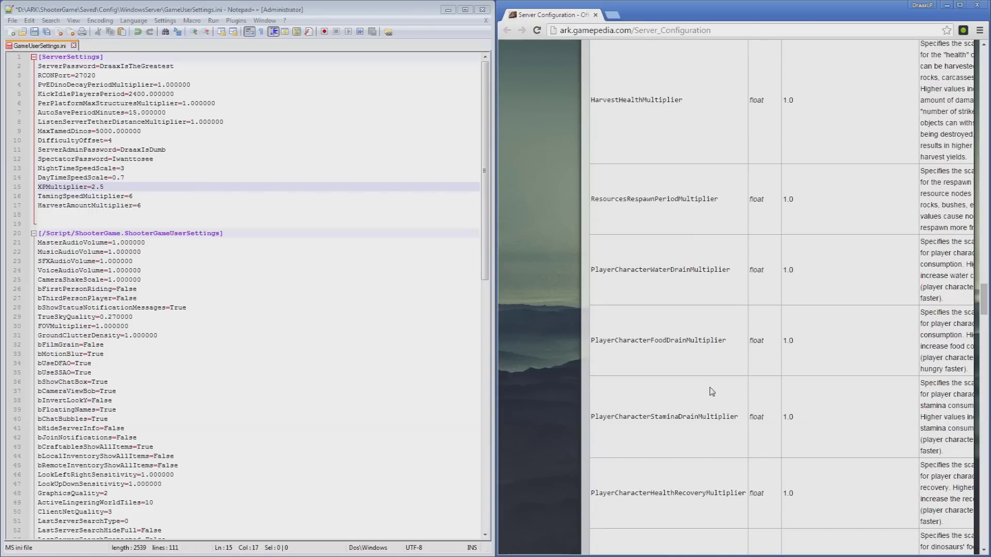
{"action": "scroll", "coordinate": [713, 391], "scroll_direction": "down", "scroll_amount": 1}
{"action": "scroll", "coordinate": [713, 391], "scroll_direction": "down", "scroll_amount": 7}
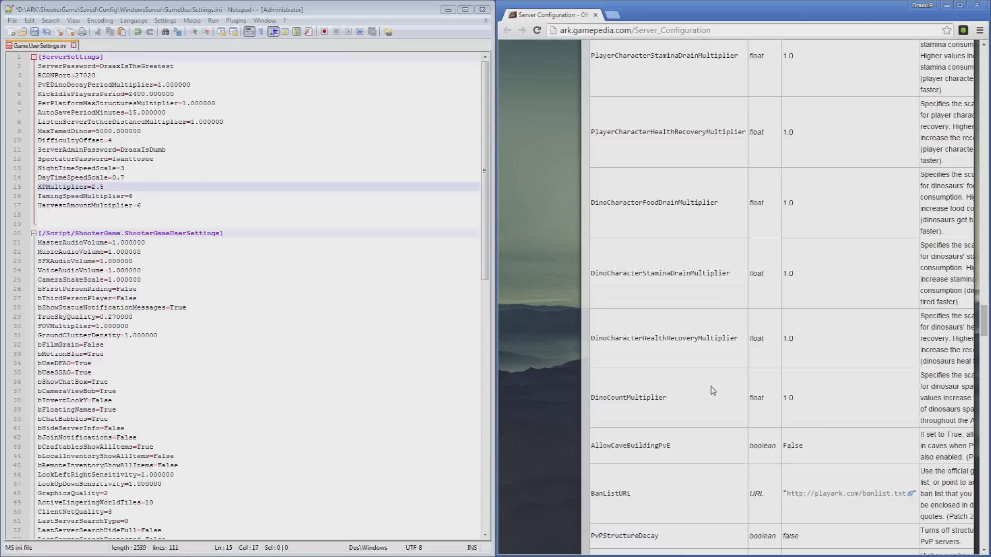
{"action": "scroll", "coordinate": [713, 391], "scroll_direction": "down", "scroll_amount": 2}
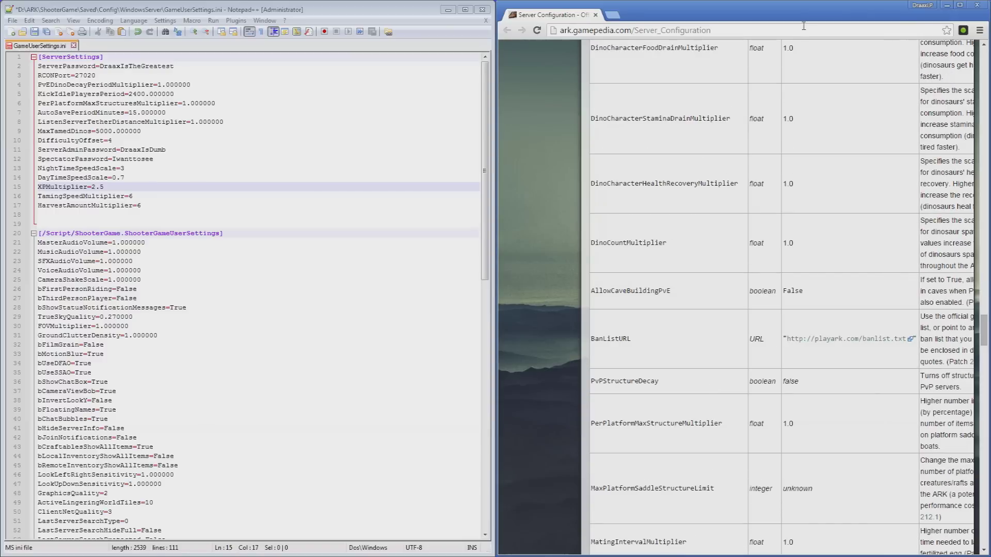
Resize the Chrome window, maximize it, and scroll back through the options table.
{"action": "left_click_drag", "start_coordinate": [803, 11], "coordinate": [525, 13]}
{"action": "double_click", "coordinate": [525, 12]}
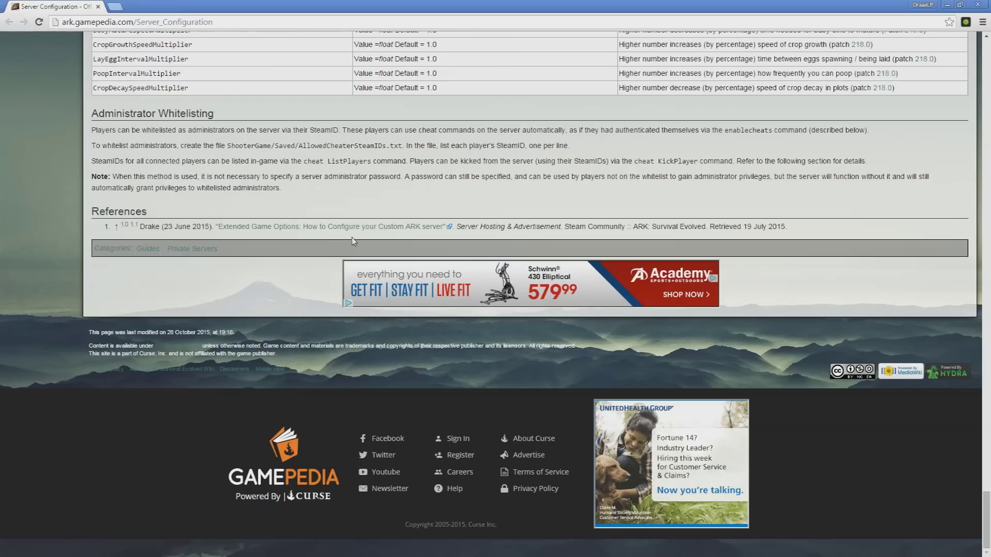
{"action": "scroll", "coordinate": [352, 238], "scroll_direction": "up", "scroll_amount": 7}
{"action": "scroll", "coordinate": [352, 240], "scroll_direction": "up", "scroll_amount": 15}
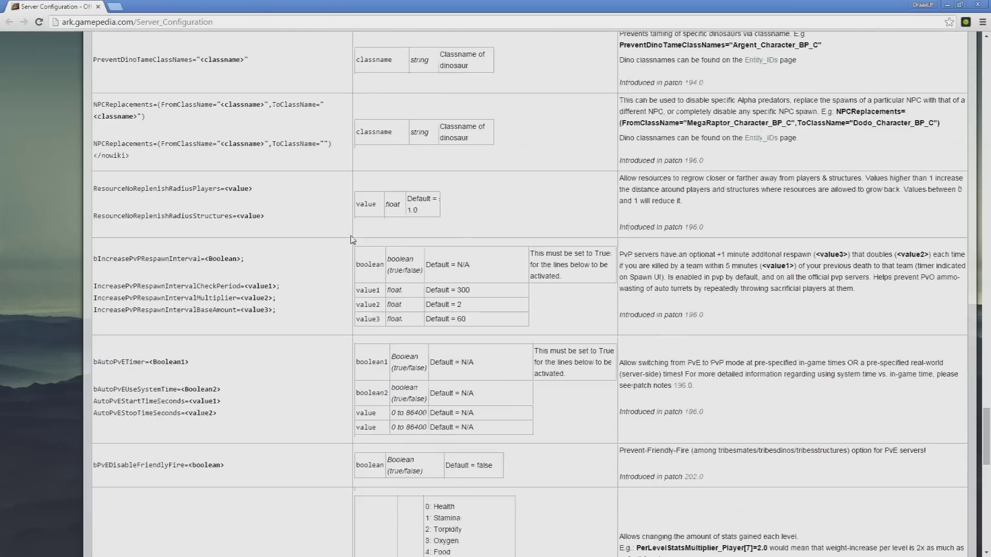
{"action": "scroll", "coordinate": [352, 240], "scroll_direction": "up", "scroll_amount": 15}
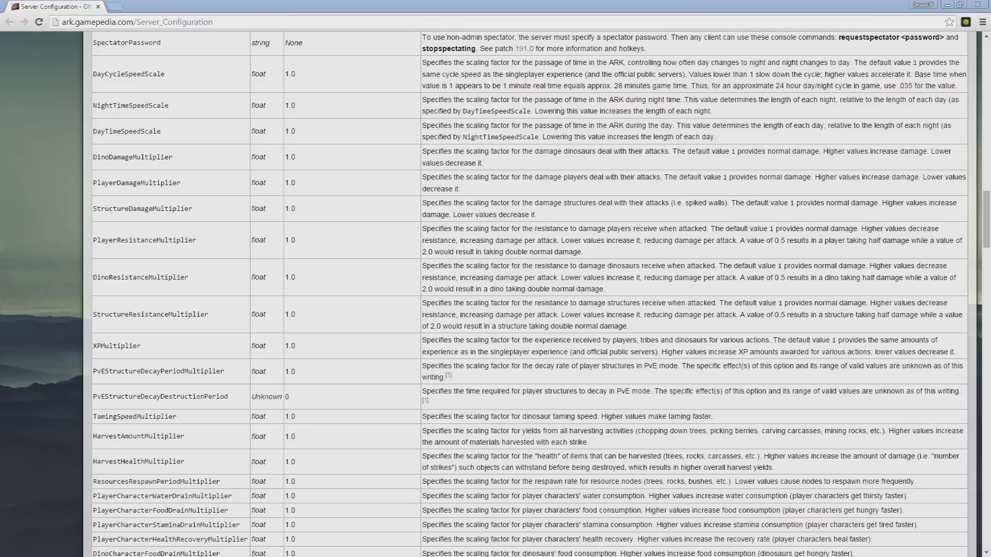
{"action": "scroll", "coordinate": [428, 283], "scroll_direction": "down", "scroll_amount": 5}
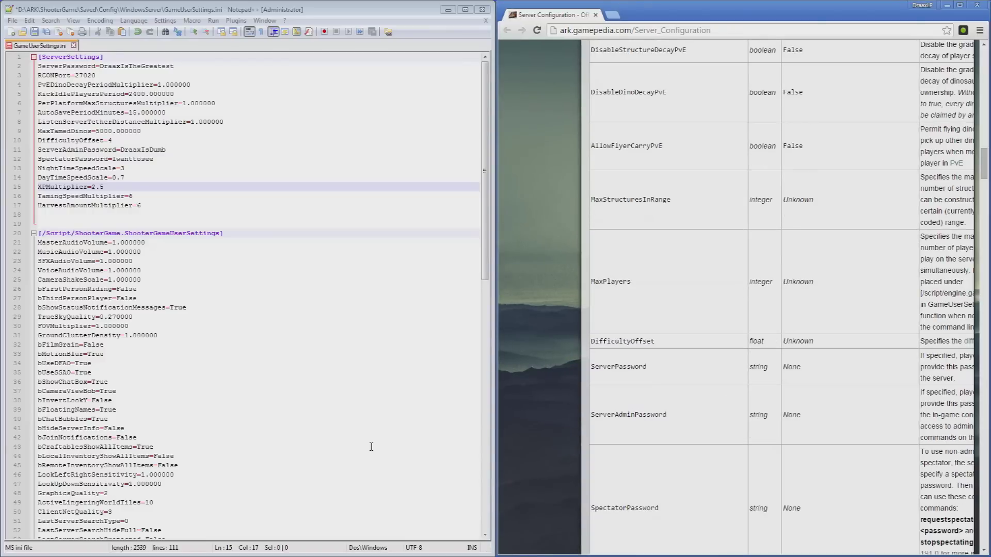
Add EggHatchSpeedMultiplier=16 on a new line after HarvestAmountMultiplier.
{"action": "scroll", "coordinate": [682, 458], "scroll_direction": "down", "scroll_amount": 6}
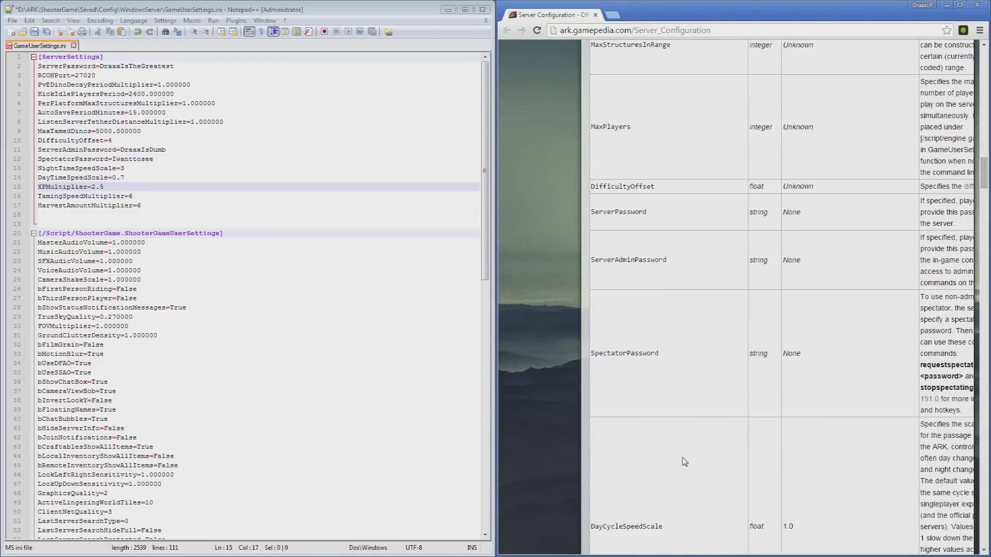
{"action": "scroll", "coordinate": [684, 460], "scroll_direction": "down", "scroll_amount": 20}
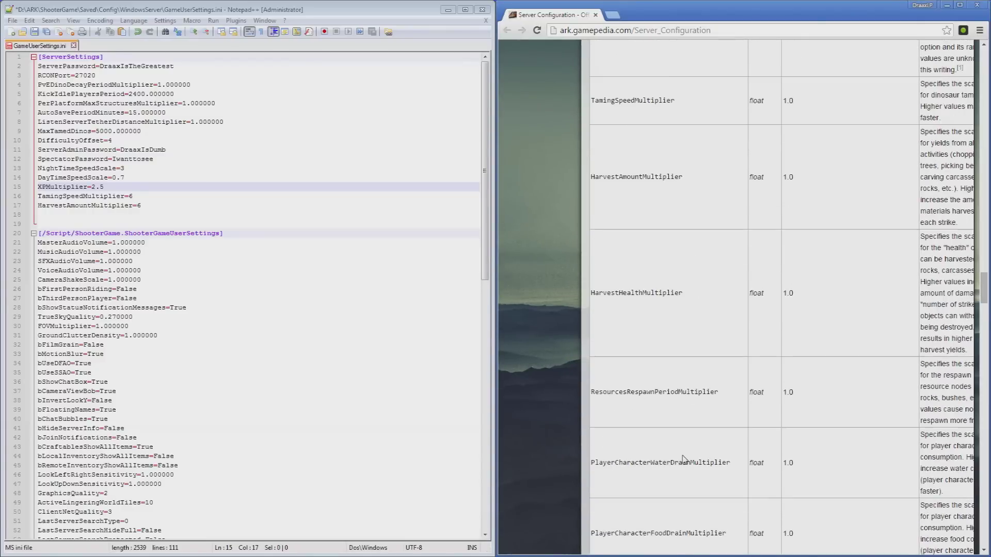
{"action": "scroll", "coordinate": [684, 458], "scroll_direction": "down", "scroll_amount": 15}
{"action": "scroll", "coordinate": [685, 451], "scroll_direction": "up", "scroll_amount": 6}
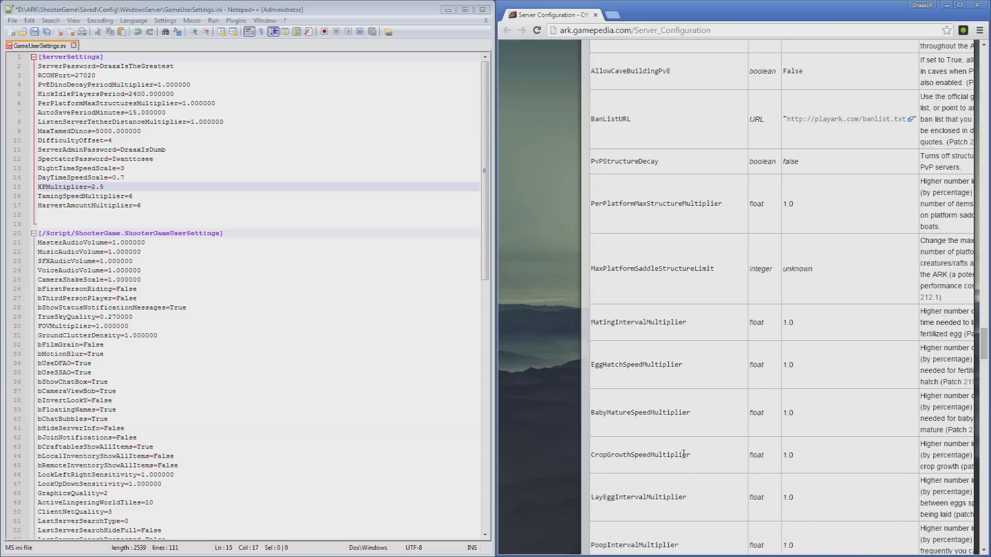
{"action": "scroll", "coordinate": [685, 446], "scroll_direction": "down", "scroll_amount": 1}
{"action": "left_click_drag", "start_coordinate": [686, 261], "coordinate": [589, 261]}
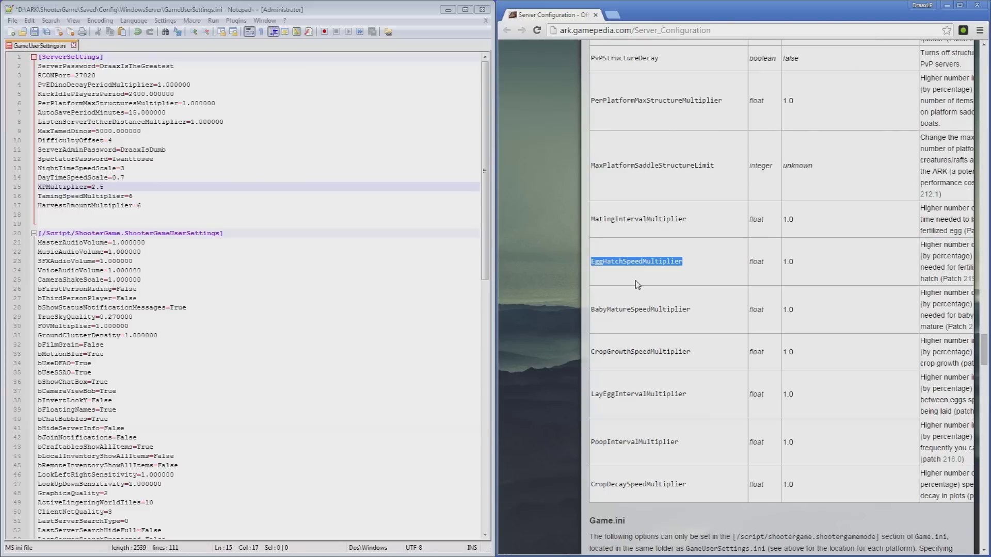
{"action": "left_click", "coordinate": [108, 215]}
{"action": "key", "text": "ctrl+v"}
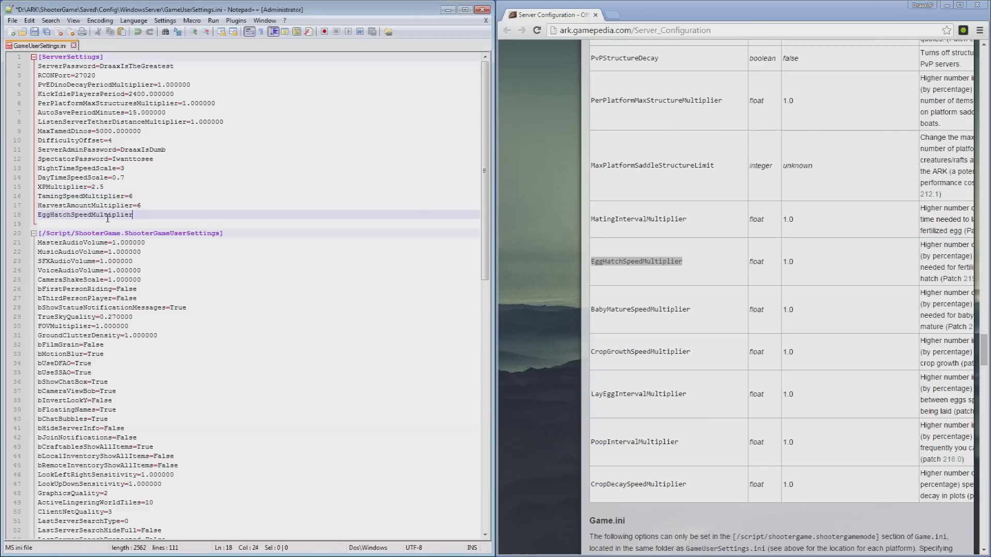
{"action": "key", "text": "Return"}
{"action": "key", "text": "Return"}
{"action": "key", "text": "Return"}
{"action": "left_click", "coordinate": [153, 217]}
{"action": "type", "text": "=16"}
{"action": "key", "text": "Return"}
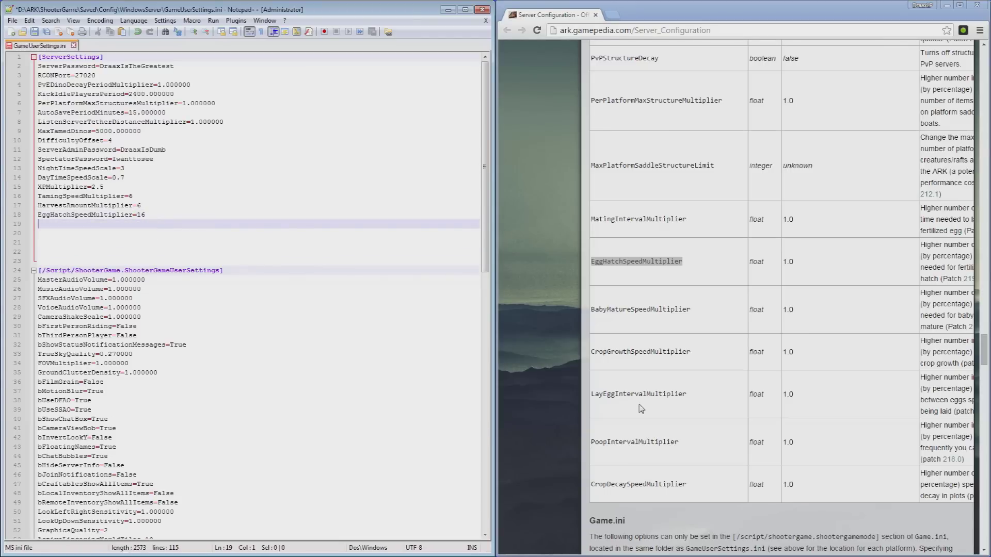
Copy BabyMatureSpeedMultiplier from the wiki and add it as BabyMatureSpeedMultiplier=16.
{"action": "left_click_drag", "start_coordinate": [691, 309], "coordinate": [592, 308]}
{"action": "key", "text": "ctrl+c"}
{"action": "key", "text": "alt+Tab"}
{"action": "key", "text": "ctrl+v"}
{"action": "type", "text": "=16"}
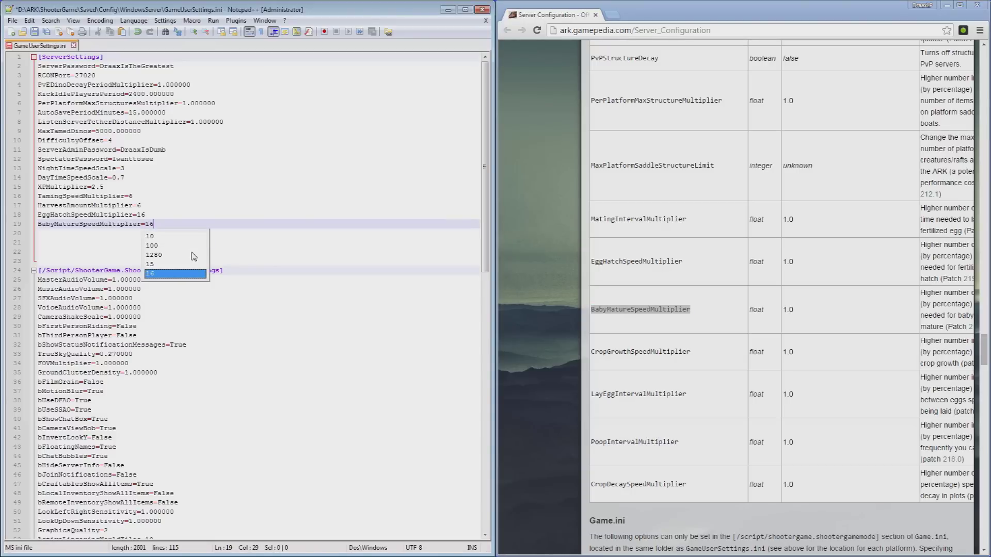
Add MatingIntervalMultiplier=4 from the wiki table and save GameUserSettings.ini.
{"action": "left_click", "coordinate": [682, 263]}
{"action": "left_click_drag", "start_coordinate": [685, 227], "coordinate": [589, 227]}
{"action": "key", "text": "ctrl+c"}
{"action": "left_click", "coordinate": [128, 238]}
{"action": "key", "text": "ctrl+v"}
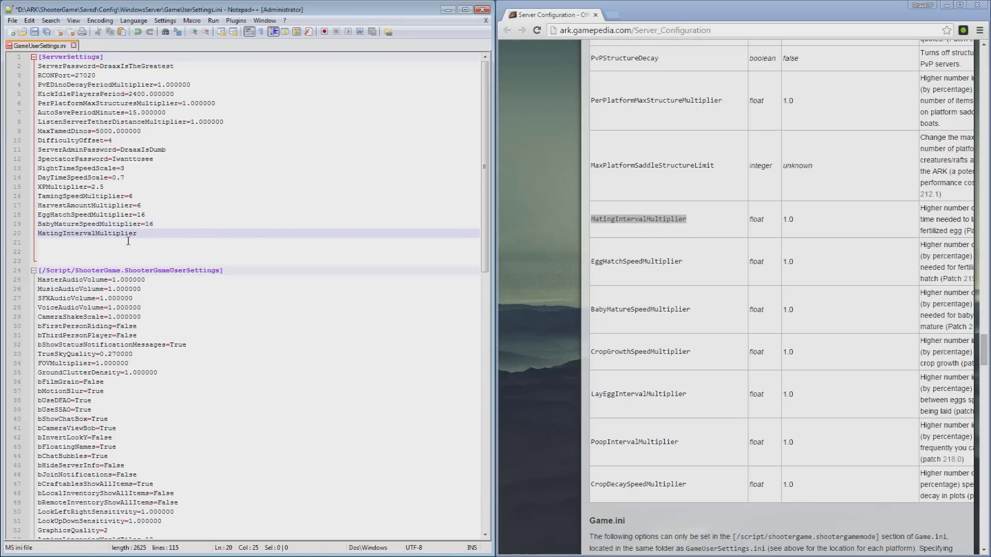
{"action": "type", "text": "=4"}
{"action": "left_click", "coordinate": [660, 373]}
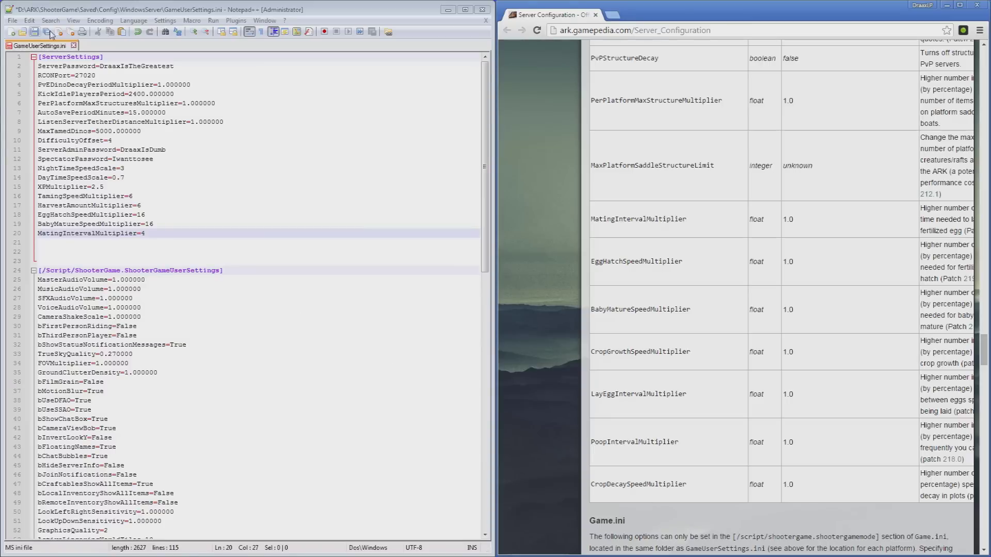
{"action": "left_click", "coordinate": [34, 32]}
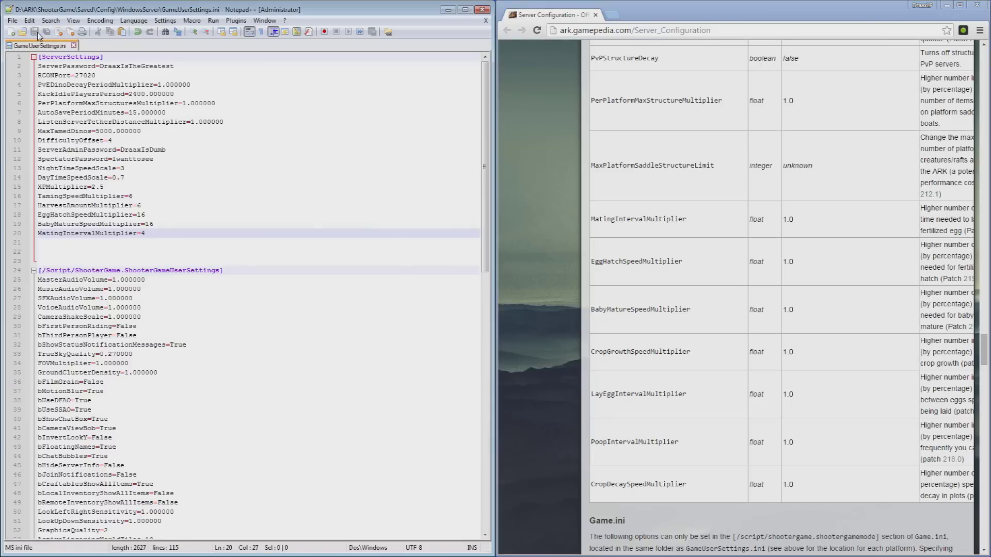
Close Notepad++ and browse the steamcmd folder to ShooterGame\Binaries\Win64.
{"action": "left_click", "coordinate": [482, 9]}
{"action": "left_click", "coordinate": [473, 107]}
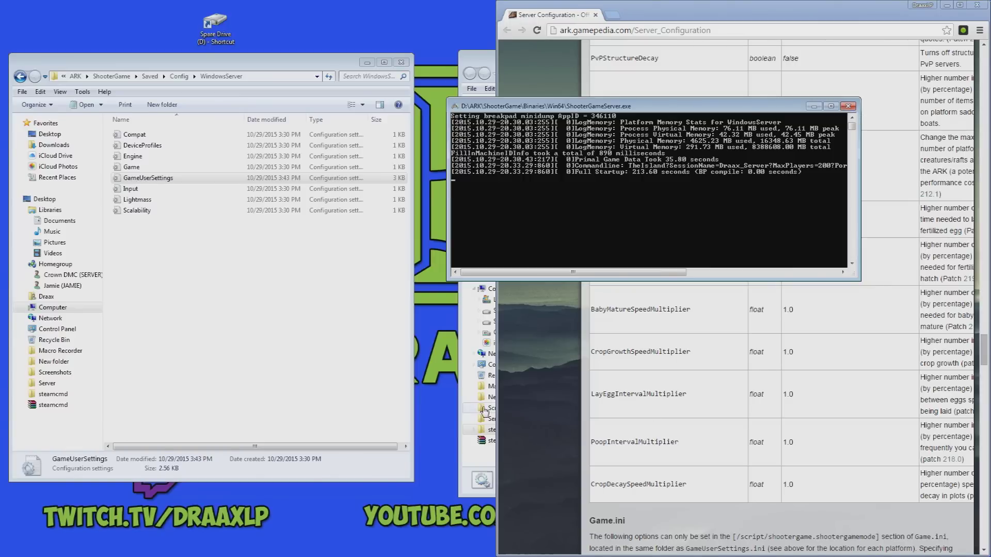
{"action": "left_click", "coordinate": [465, 399]}
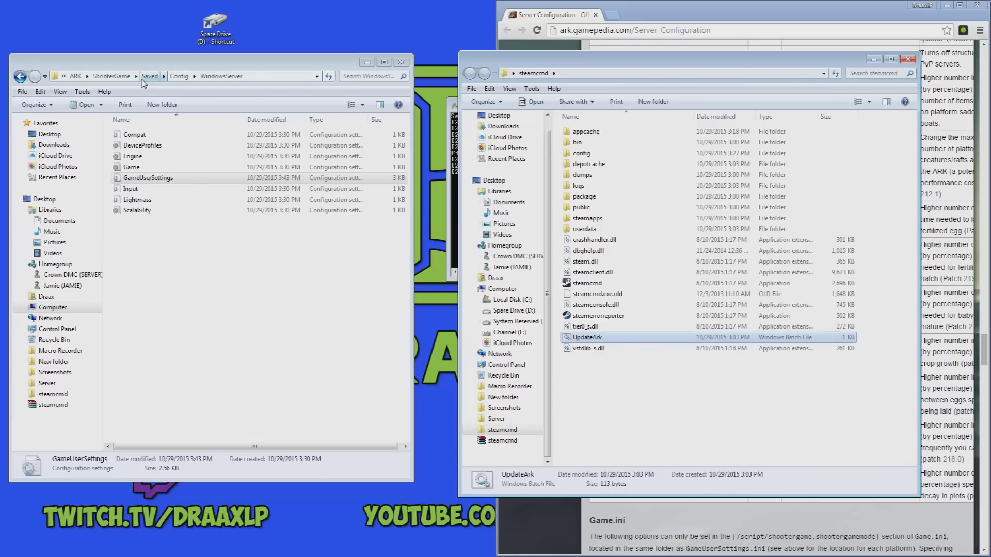
{"action": "left_click", "coordinate": [124, 76]}
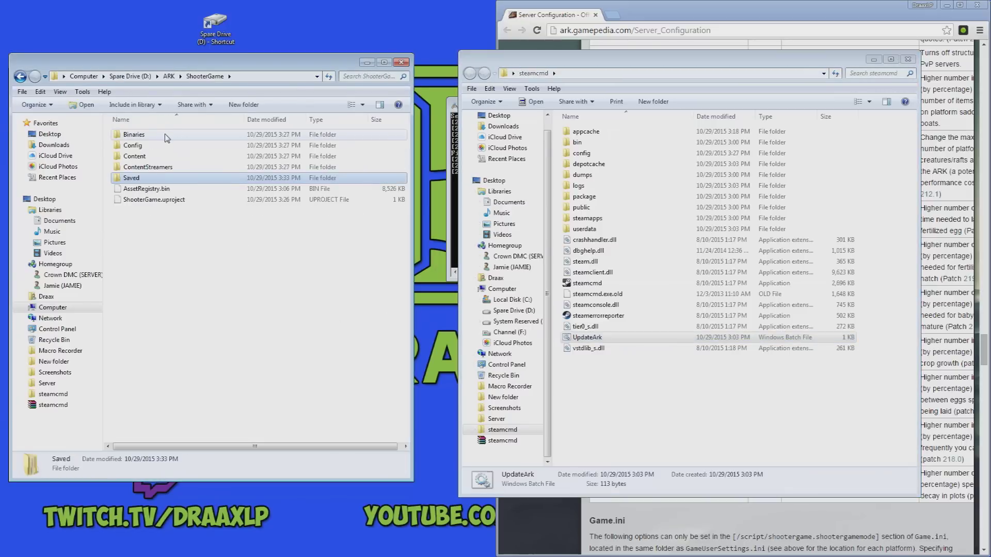
{"action": "double_click", "coordinate": [167, 135]}
{"action": "double_click", "coordinate": [166, 136]}
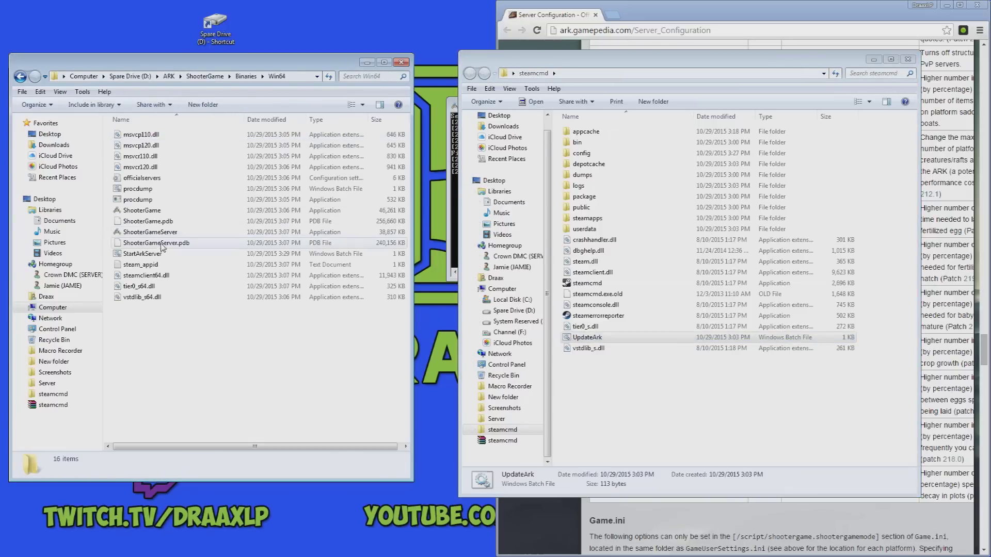
Send desktop shortcuts for StartArkServer and UpdateArk to the Desktop.
{"action": "right_click", "coordinate": [168, 254]}
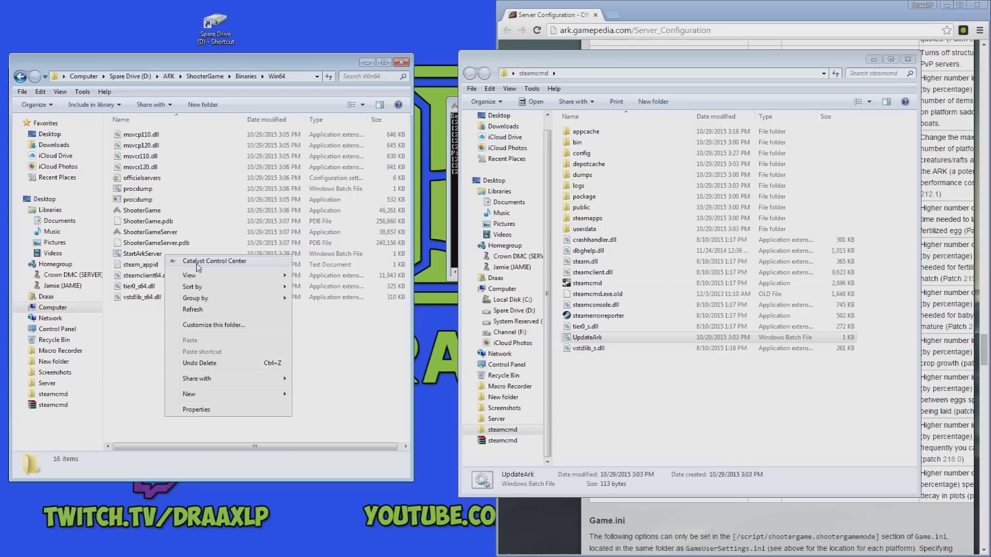
{"action": "right_click", "coordinate": [131, 255]}
{"action": "mouse_move", "coordinate": [279, 400]}
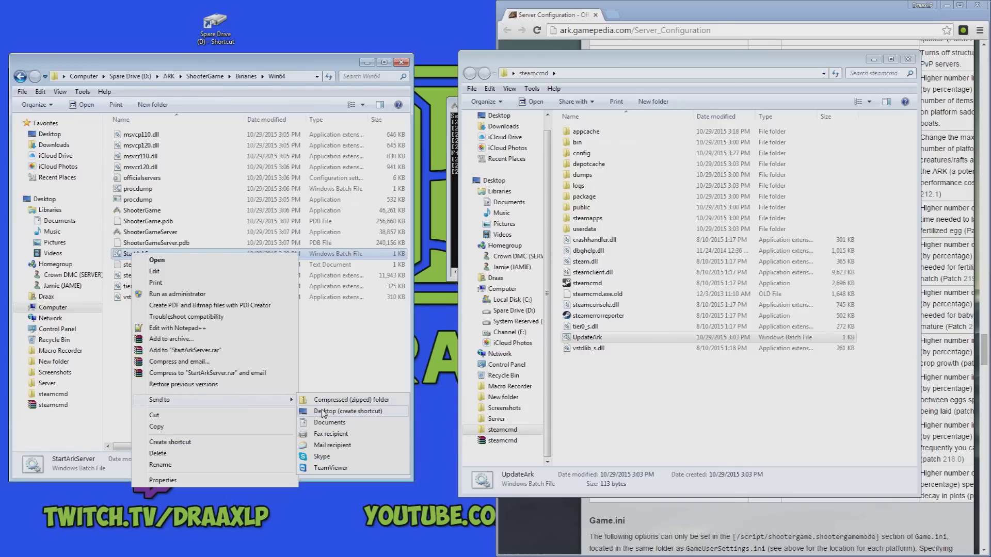
{"action": "left_click", "coordinate": [322, 412]}
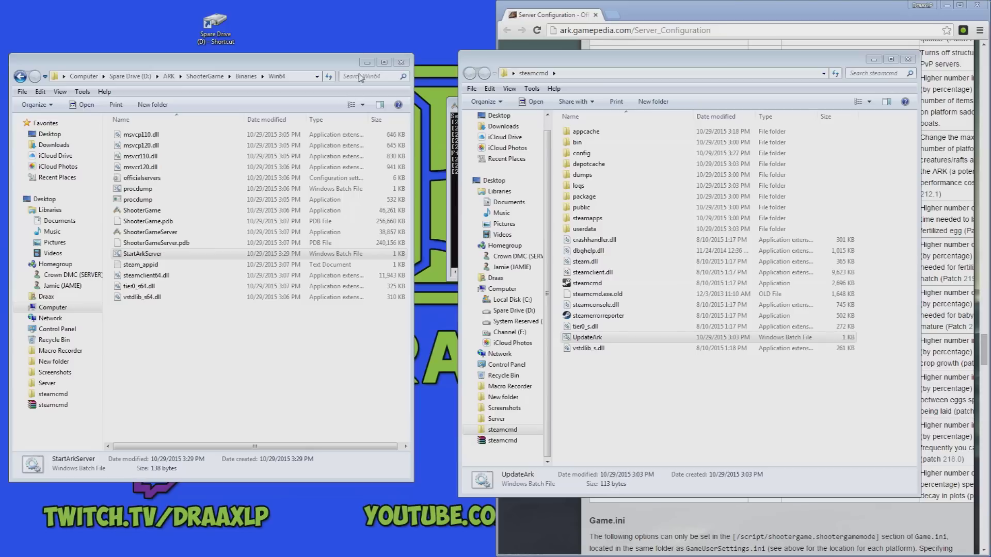
{"action": "left_click", "coordinate": [607, 338]}
{"action": "right_click", "coordinate": [607, 338]}
{"action": "mouse_move", "coordinate": [659, 256]}
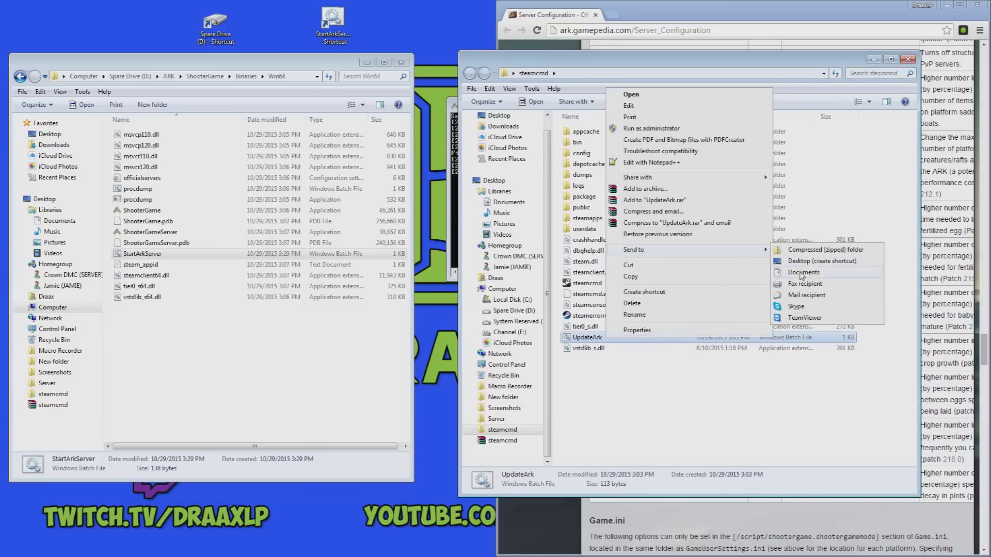
{"action": "left_click", "coordinate": [797, 267]}
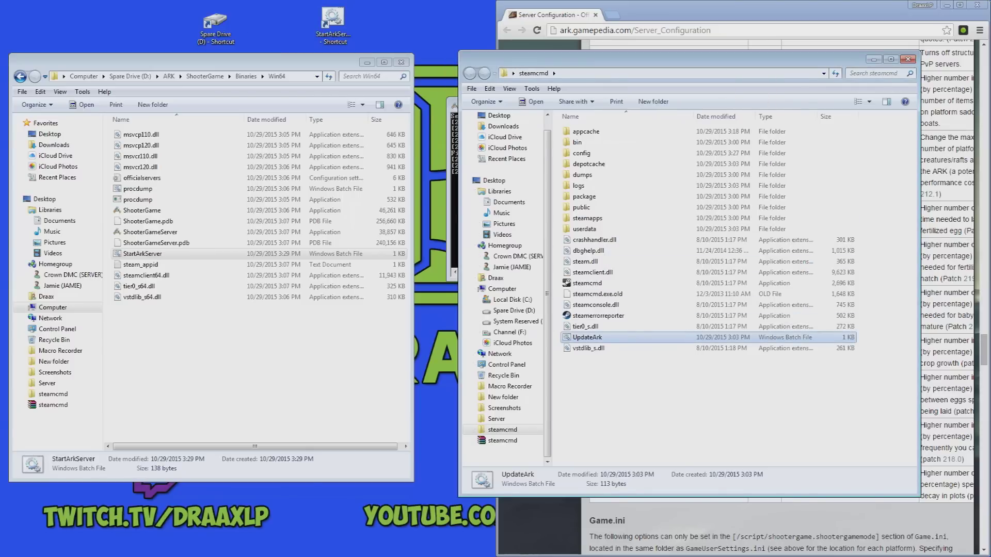
{"action": "left_click", "coordinate": [388, 39]}
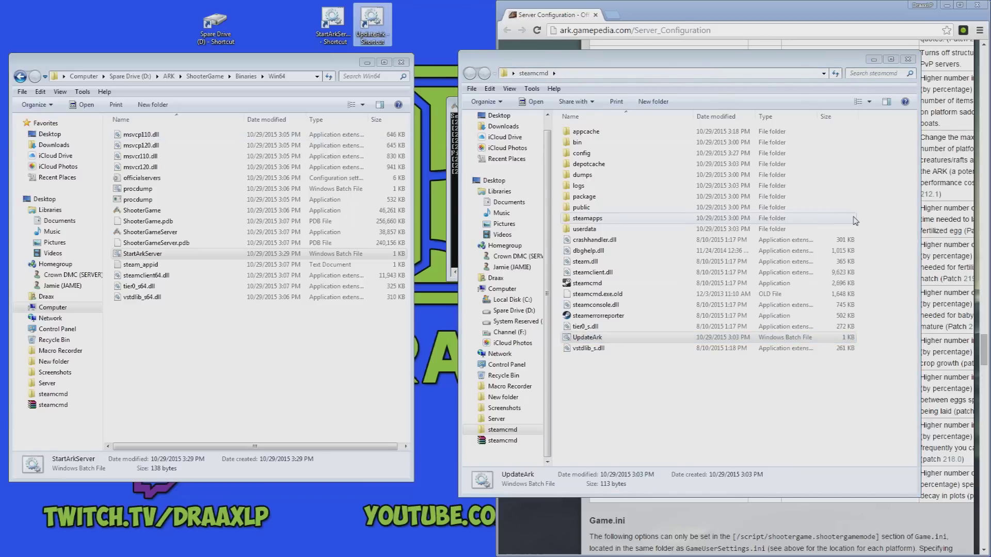
Browse to D:\ARK\ShooterGame\Saved\Config\WindowsServer and open Game with Notepad++.
{"action": "left_click", "coordinate": [907, 59]}
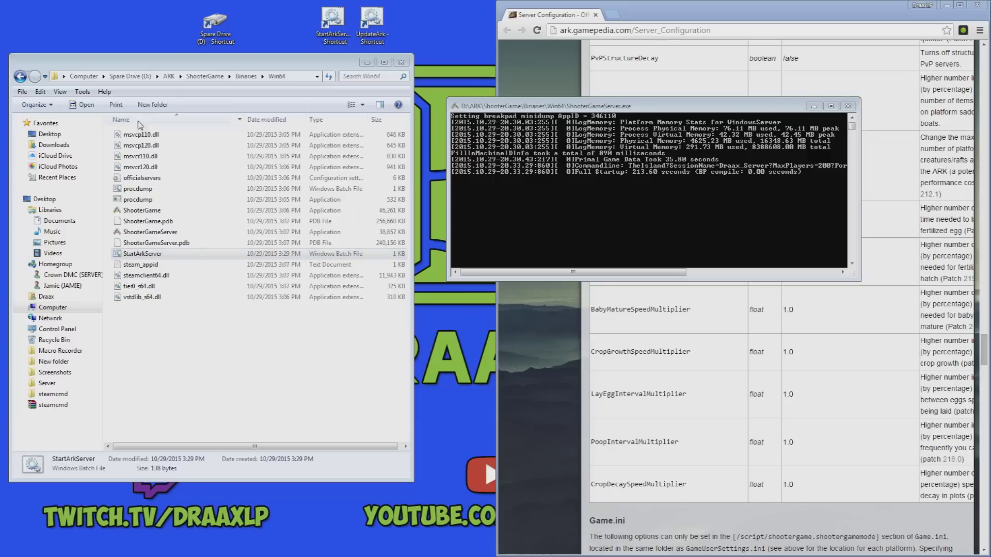
{"action": "left_click", "coordinate": [135, 77]}
{"action": "double_click", "coordinate": [152, 153]}
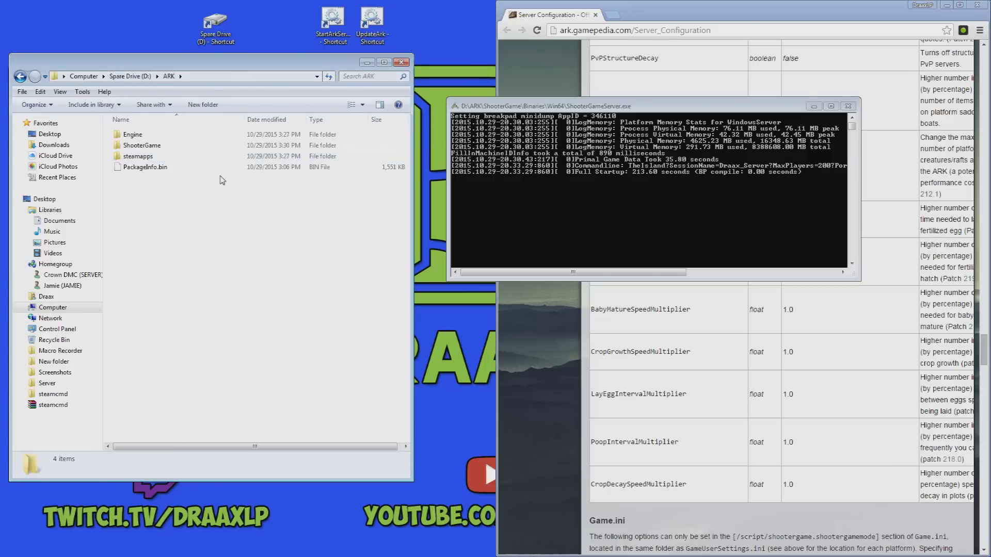
{"action": "double_click", "coordinate": [153, 146]}
{"action": "double_click", "coordinate": [151, 178]}
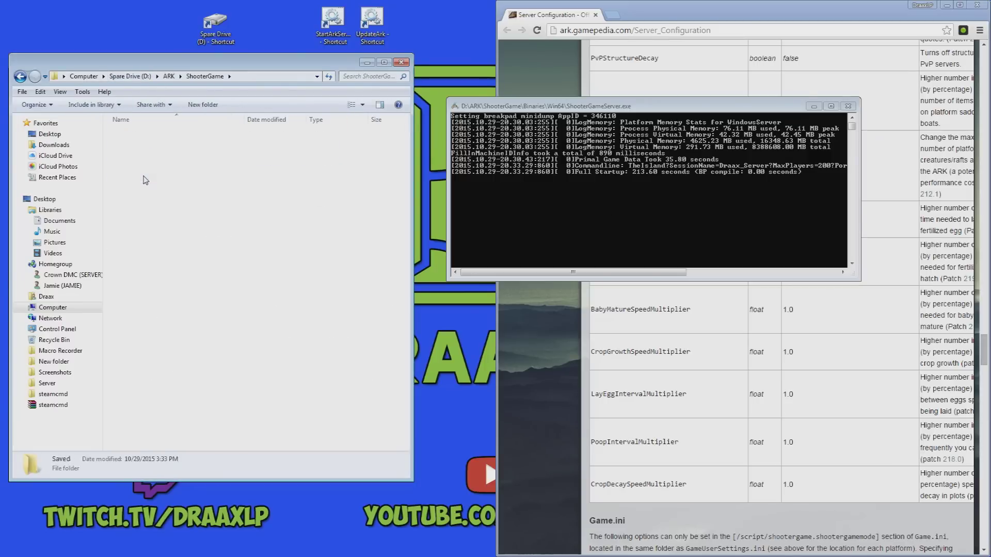
{"action": "double_click", "coordinate": [151, 134]}
{"action": "double_click", "coordinate": [150, 145]}
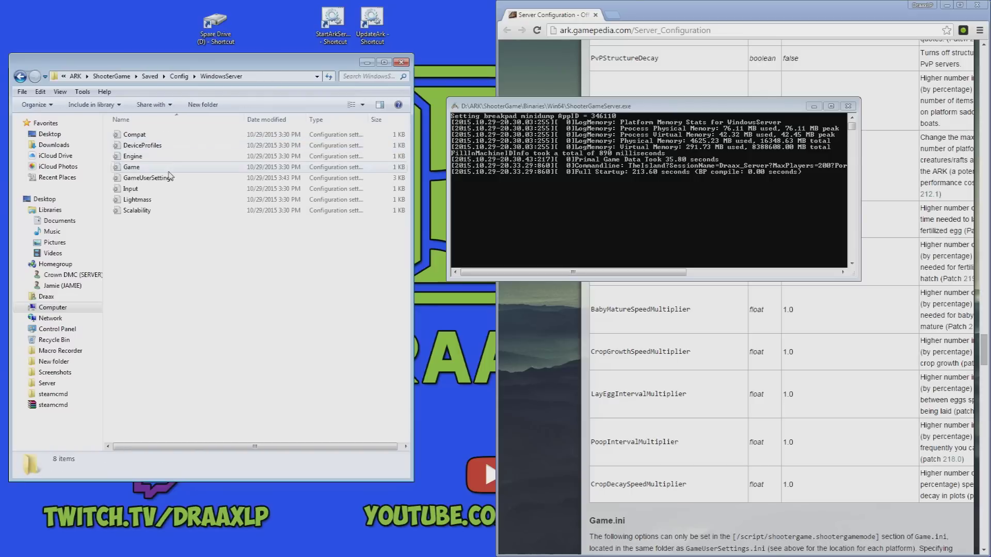
{"action": "left_click", "coordinate": [159, 169]}
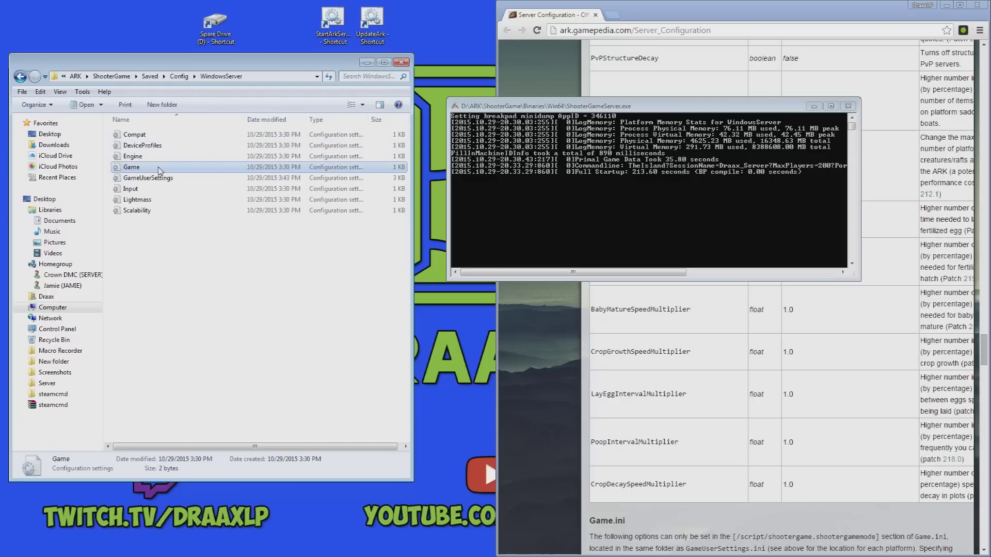
{"action": "right_click", "coordinate": [159, 171]}
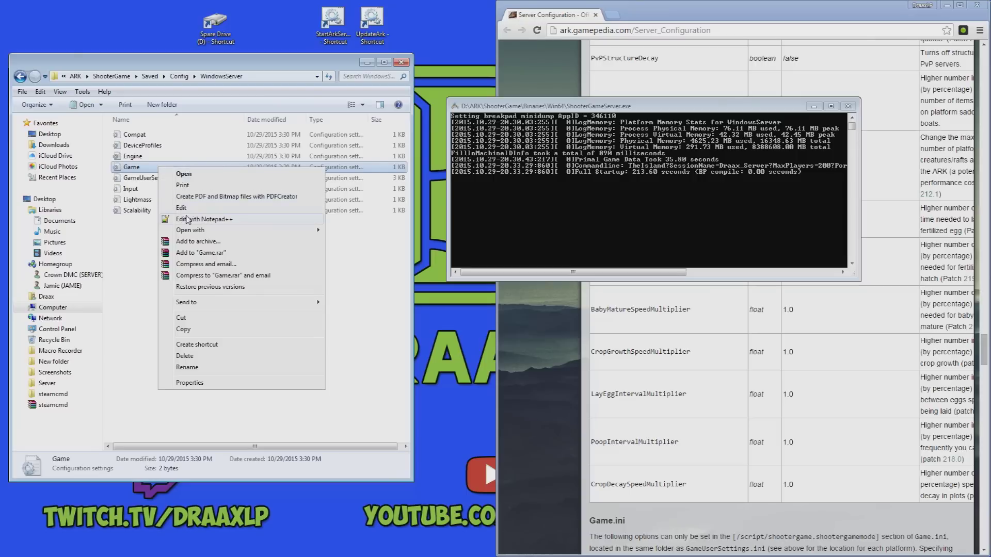
{"action": "left_click", "coordinate": [224, 219]}
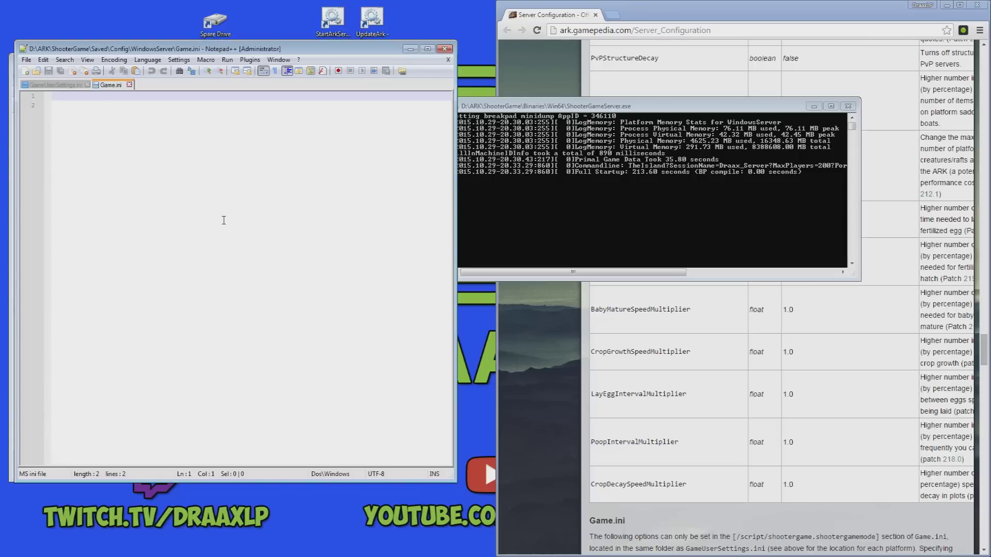
Snap Notepad++ to the left half and copy the wiki's DinoSpawnWeightMultipliers example.
{"action": "key", "text": "super+Left"}
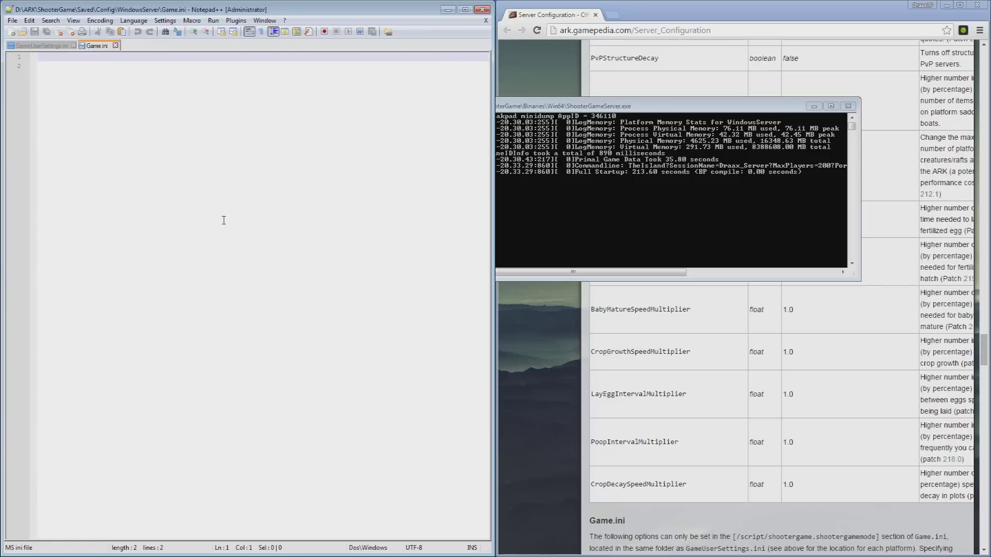
{"action": "left_click", "coordinate": [604, 377]}
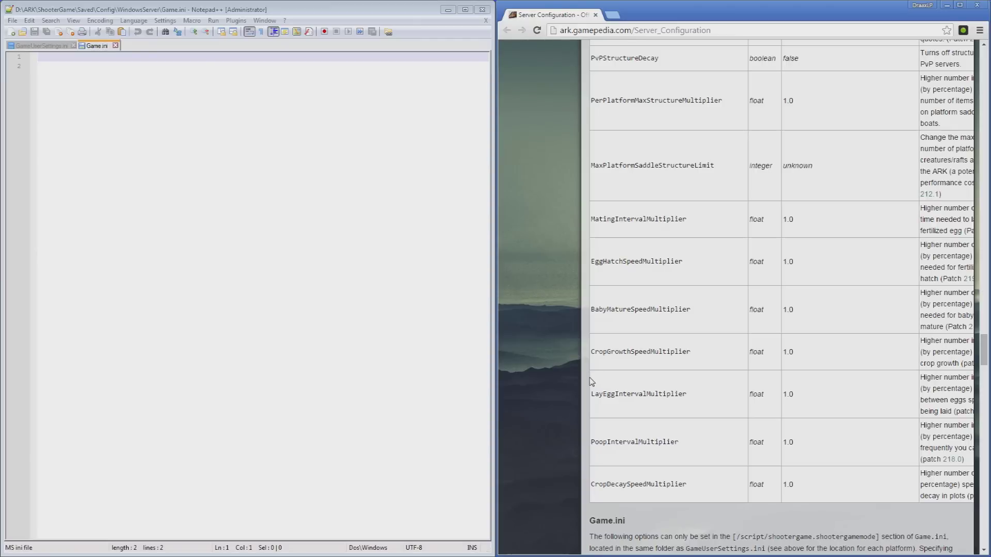
{"action": "scroll", "coordinate": [764, 368], "scroll_direction": "down", "scroll_amount": 7}
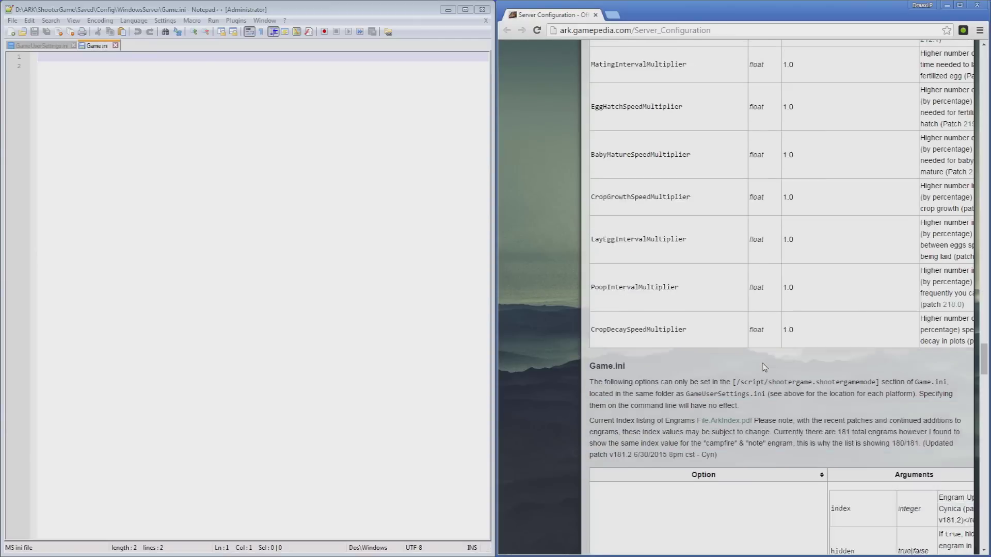
{"action": "scroll", "coordinate": [764, 368], "scroll_direction": "down", "scroll_amount": 3}
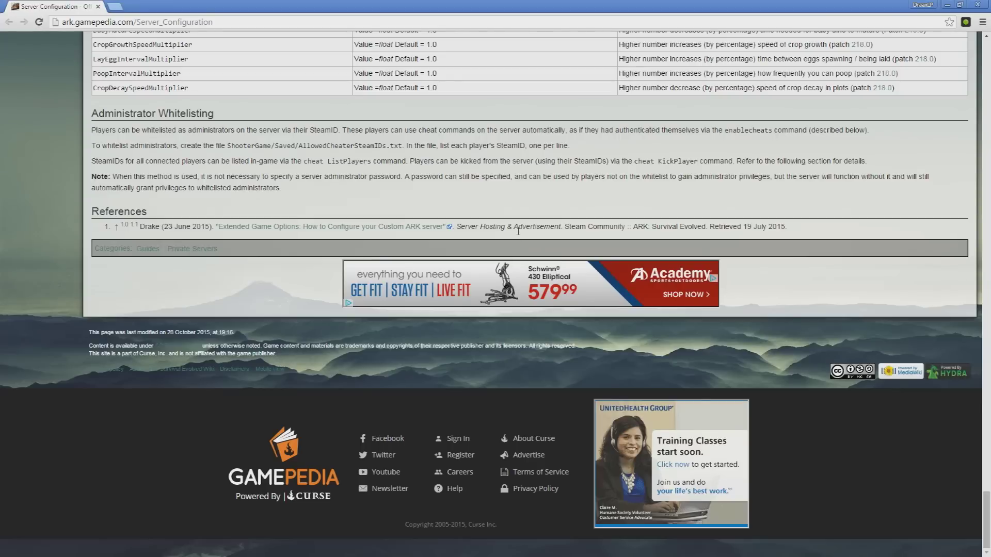
{"action": "scroll", "coordinate": [526, 237], "scroll_direction": "up", "scroll_amount": 15}
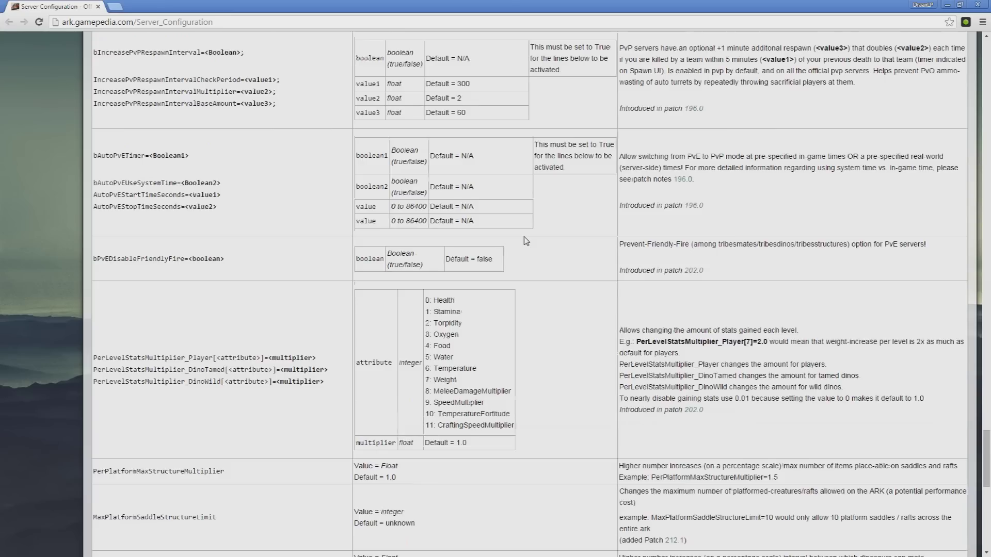
{"action": "scroll", "coordinate": [526, 238], "scroll_direction": "up", "scroll_amount": 20}
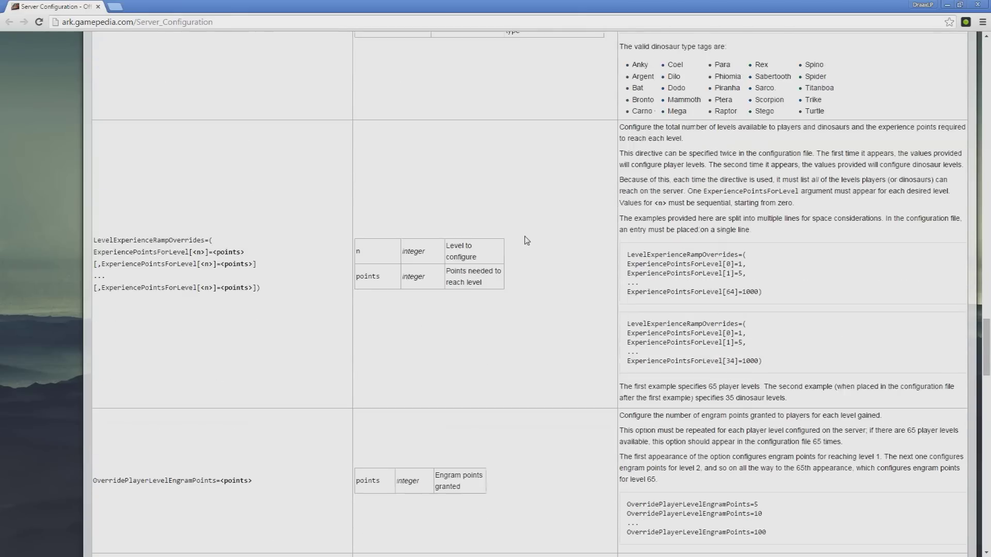
{"action": "scroll", "coordinate": [525, 236], "scroll_direction": "up", "scroll_amount": 6}
{"action": "left_click_drag", "start_coordinate": [133, 230], "coordinate": [92, 231]}
{"action": "left_click", "coordinate": [160, 257]}
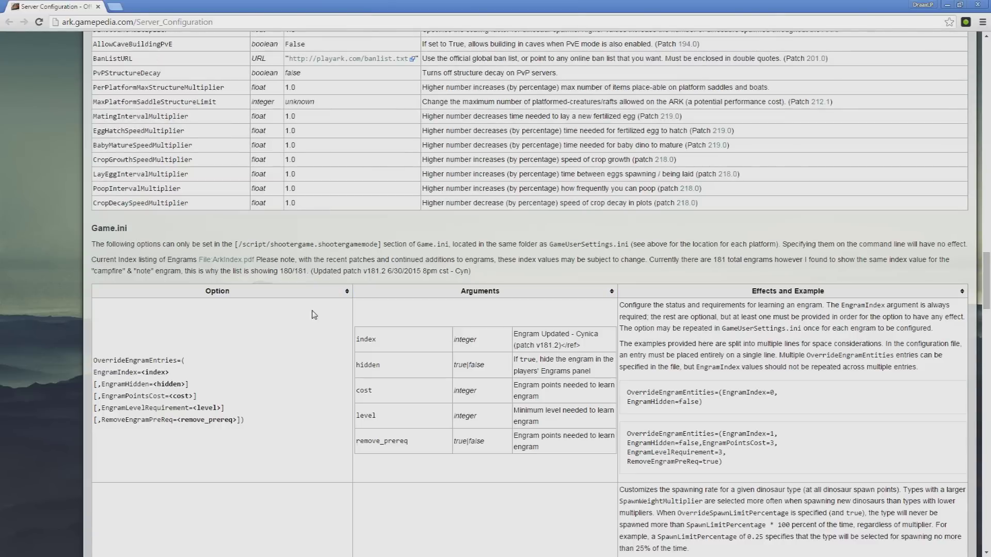
{"action": "scroll", "coordinate": [314, 314], "scroll_direction": "down", "scroll_amount": 2}
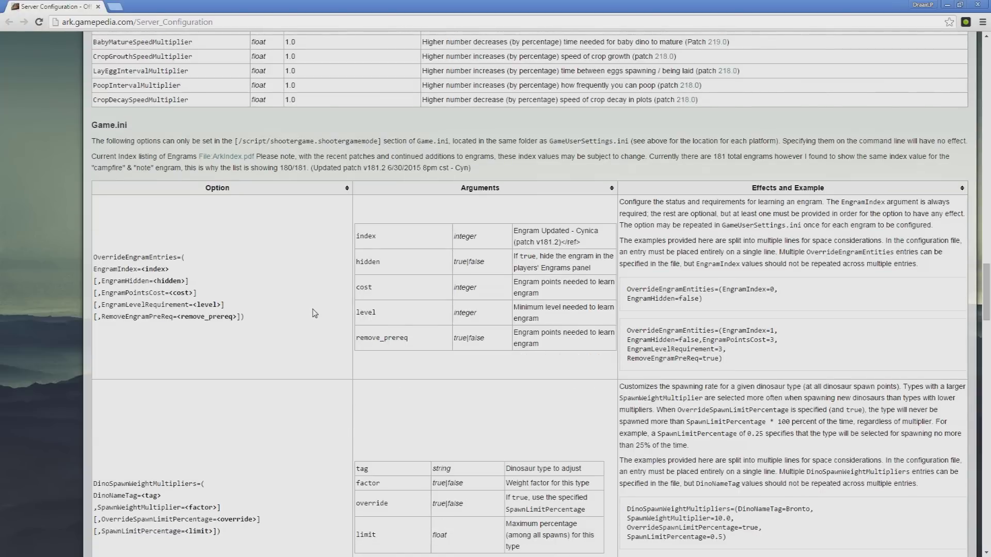
{"action": "scroll", "coordinate": [314, 313], "scroll_direction": "down", "scroll_amount": 4}
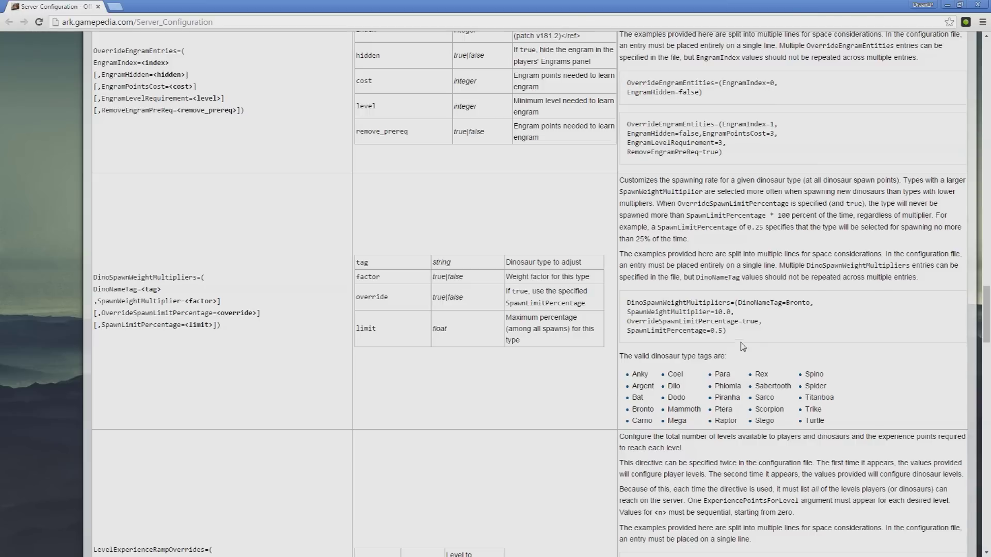
{"action": "left_click_drag", "start_coordinate": [728, 330], "coordinate": [627, 303]}
{"action": "right_click", "coordinate": [632, 304]}
{"action": "left_click", "coordinate": [655, 310]}
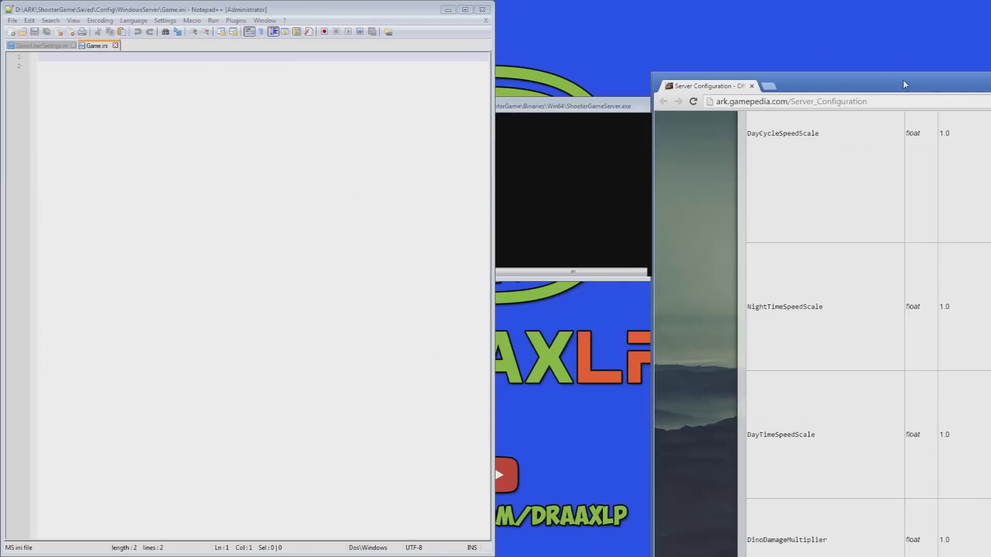
Snap Chrome to the right half and paste the example at line 1 of Game.ini.
{"action": "left_click_drag", "start_coordinate": [900, 82], "coordinate": [858, 82]}
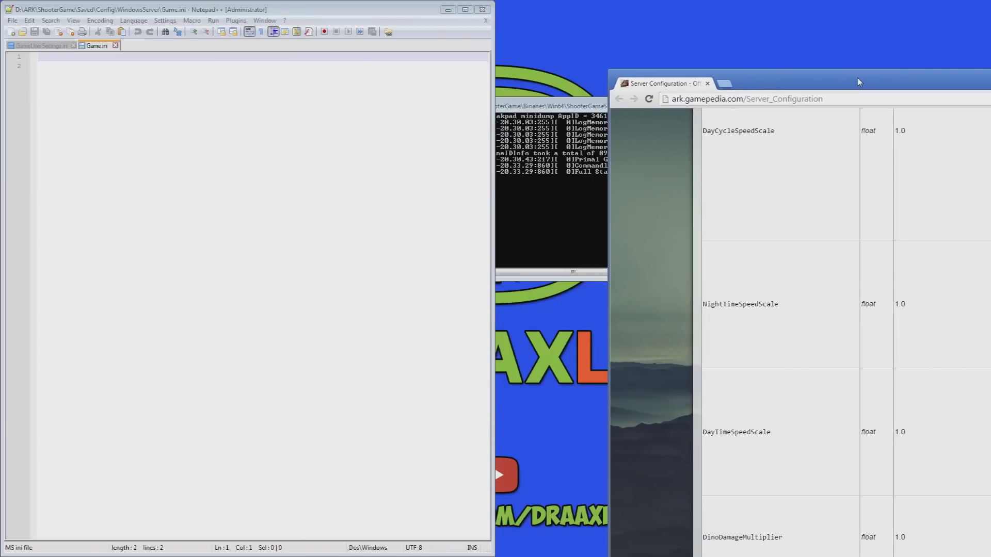
{"action": "key", "text": "super+Right"}
{"action": "left_click", "coordinate": [122, 92]}
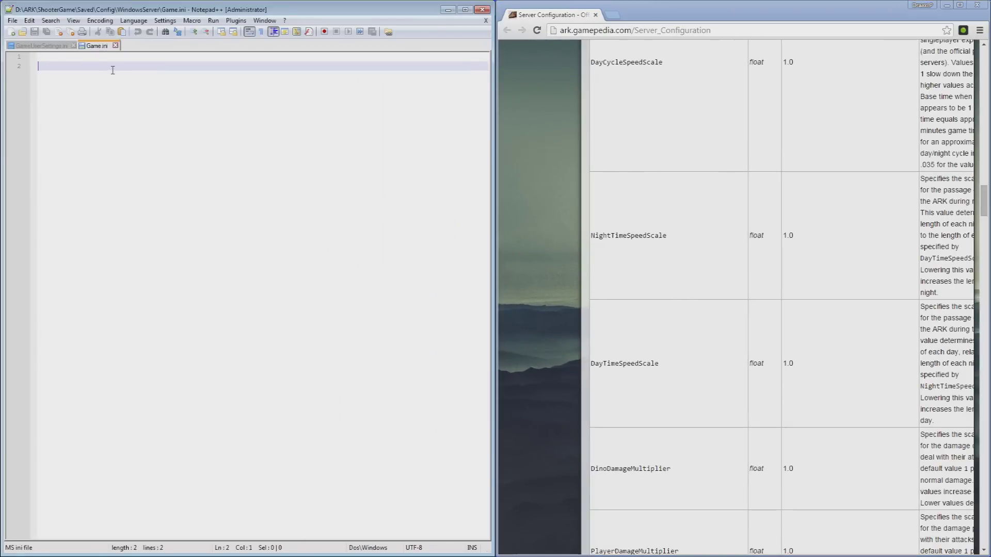
{"action": "left_click", "coordinate": [101, 56]}
{"action": "right_click", "coordinate": [101, 56]}
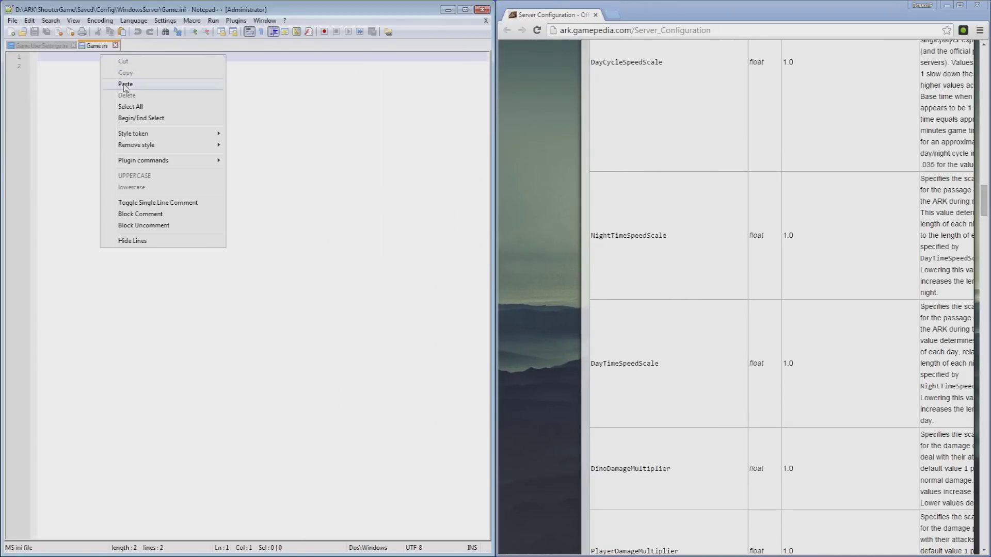
{"action": "left_click", "coordinate": [151, 98]}
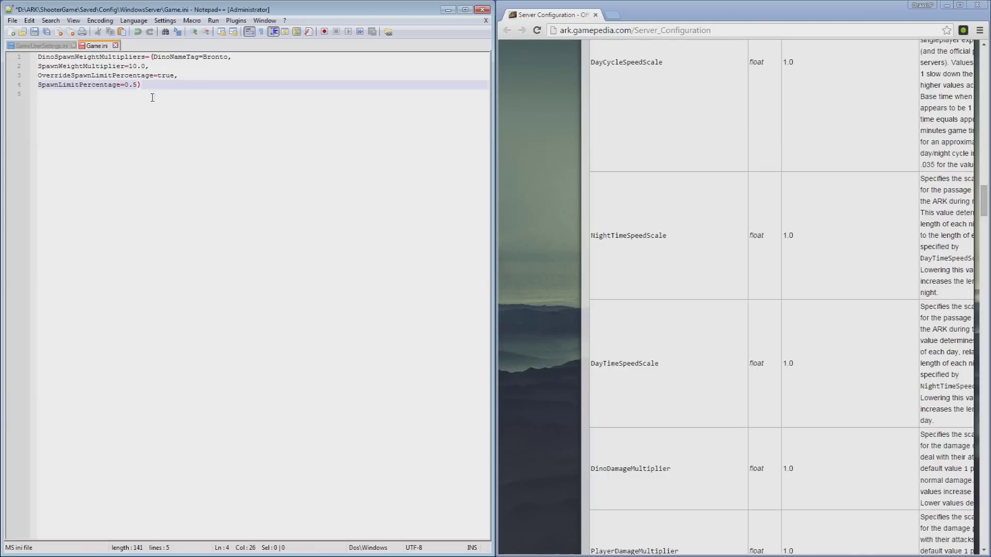
Maximize Chrome and study the example's DinoSpawnWeightMultipliers, Bronto and 10.0 values.
{"action": "left_click", "coordinate": [641, 246]}
{"action": "scroll", "coordinate": [643, 247], "scroll_direction": "up", "scroll_amount": 2}
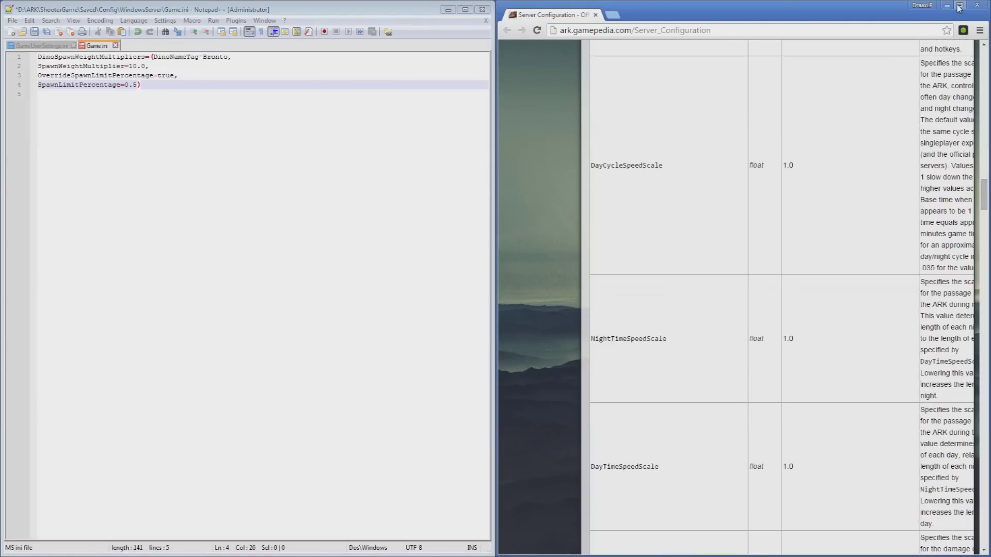
{"action": "left_click", "coordinate": [959, 4]}
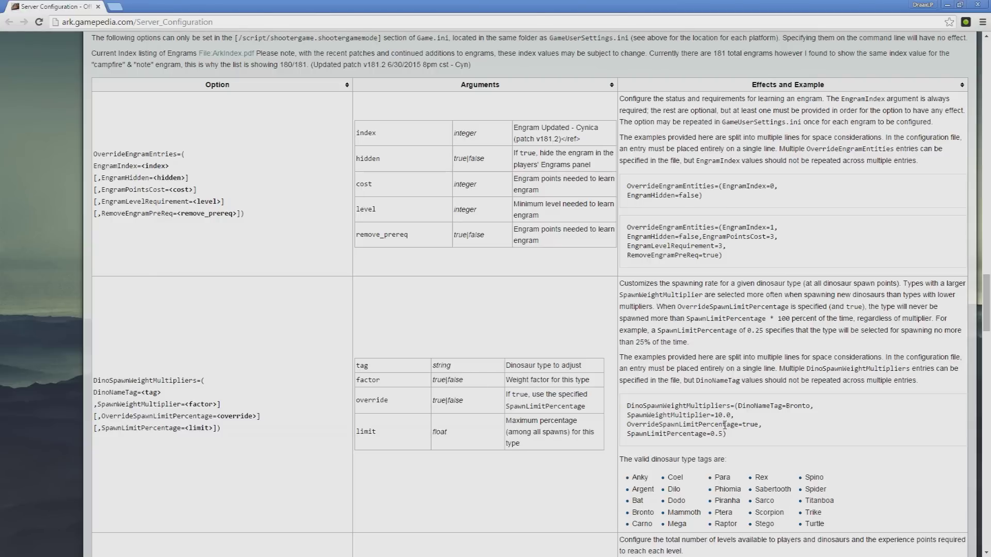
{"action": "left_click_drag", "start_coordinate": [708, 406], "coordinate": [735, 407]}
{"action": "left_click", "coordinate": [774, 405]}
{"action": "double_click", "coordinate": [800, 405]}
{"action": "left_click", "coordinate": [774, 422]}
{"action": "double_click", "coordinate": [717, 416]}
{"action": "left_click", "coordinate": [732, 421]}
Scroll the wiki down to the GlobalSpoilingTimeMultiplier option.
{"action": "scroll", "coordinate": [704, 451], "scroll_direction": "down", "scroll_amount": 4}
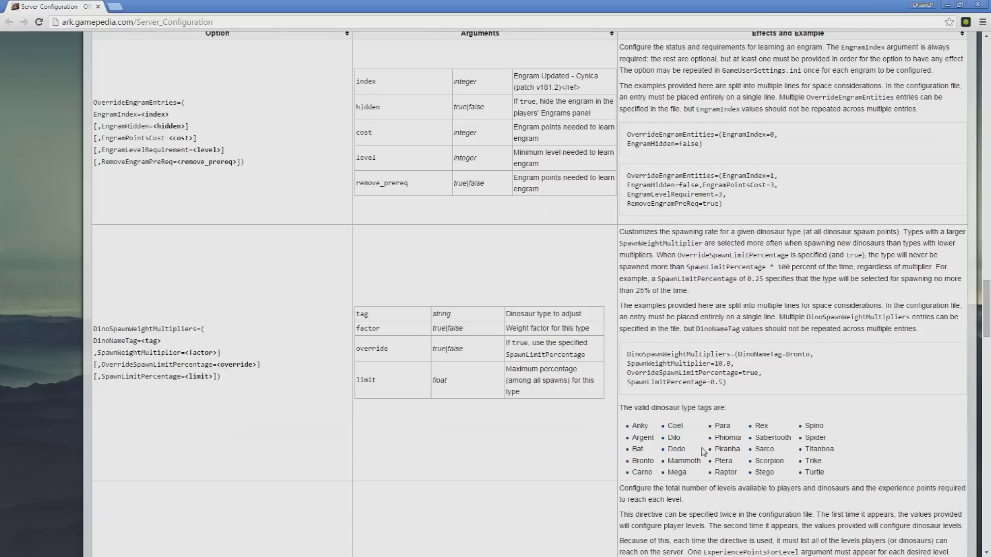
{"action": "scroll", "coordinate": [702, 454], "scroll_direction": "down", "scroll_amount": 5}
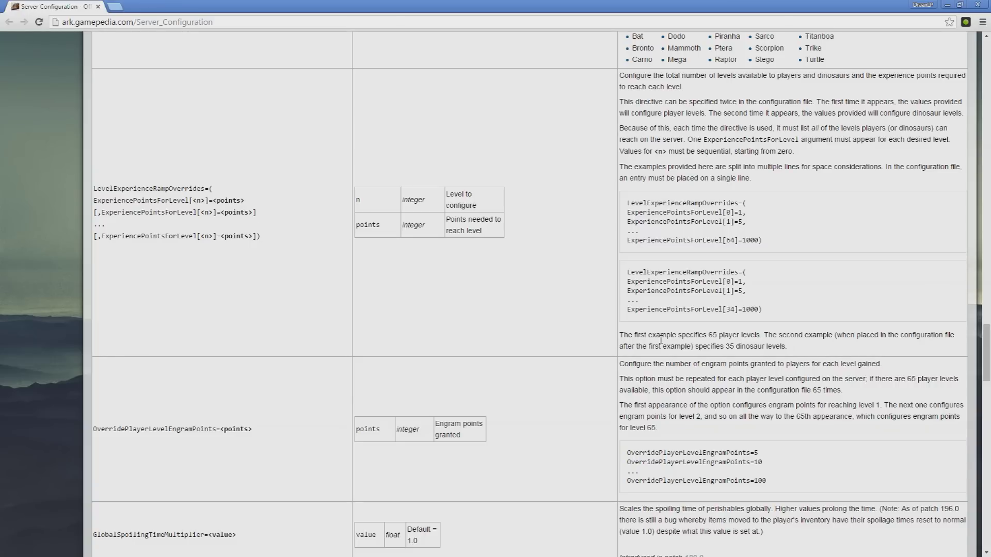
{"action": "scroll", "coordinate": [661, 339], "scroll_direction": "down", "scroll_amount": 3}
{"action": "scroll", "coordinate": [662, 343], "scroll_direction": "down", "scroll_amount": 3}
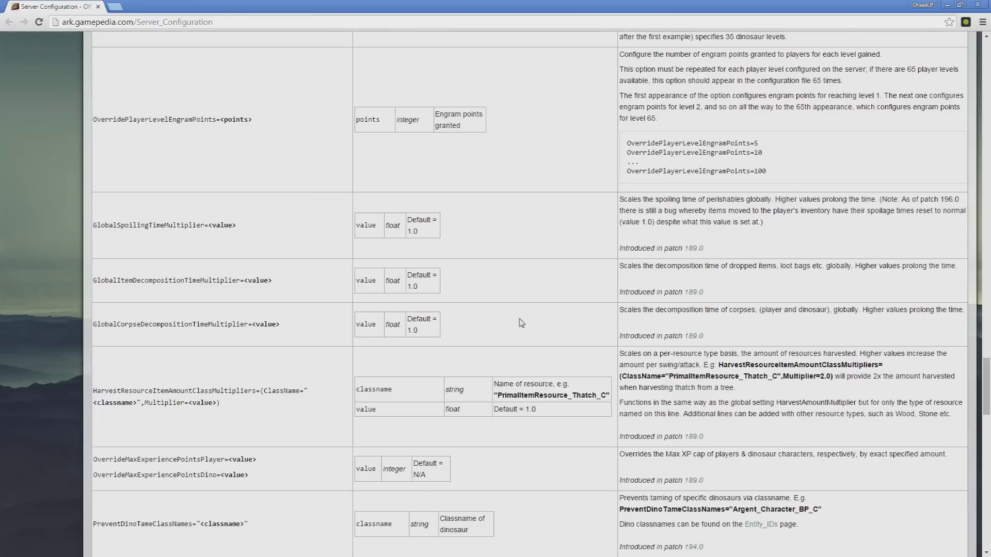
{"action": "left_click_drag", "start_coordinate": [238, 227], "coordinate": [93, 225]}
{"action": "left_click", "coordinate": [380, 249]}
Paste GlobalCorpseDecompositionTimeMultiplier=<value> onto line 5 of Game.ini and delete the <value> placeholder.
{"action": "double_click", "coordinate": [623, 5]}
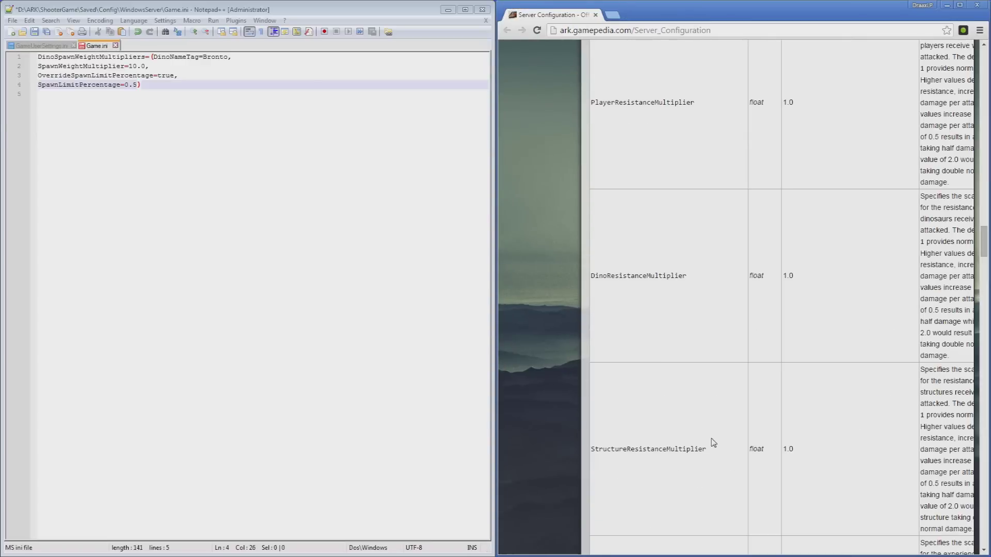
{"action": "scroll", "coordinate": [714, 441], "scroll_direction": "down", "scroll_amount": 5}
{"action": "scroll", "coordinate": [716, 441], "scroll_direction": "down", "scroll_amount": 20}
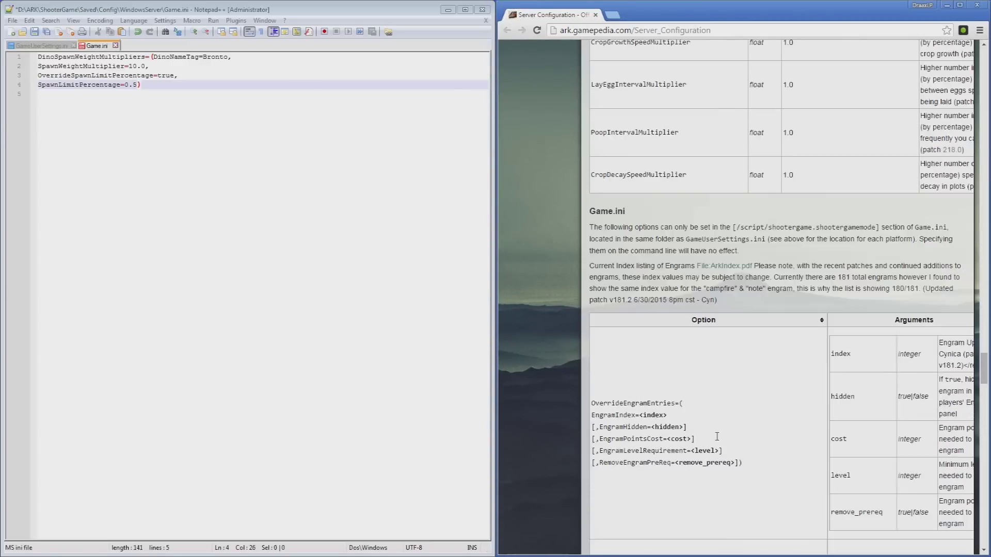
{"action": "scroll", "coordinate": [717, 440], "scroll_direction": "down", "scroll_amount": 5}
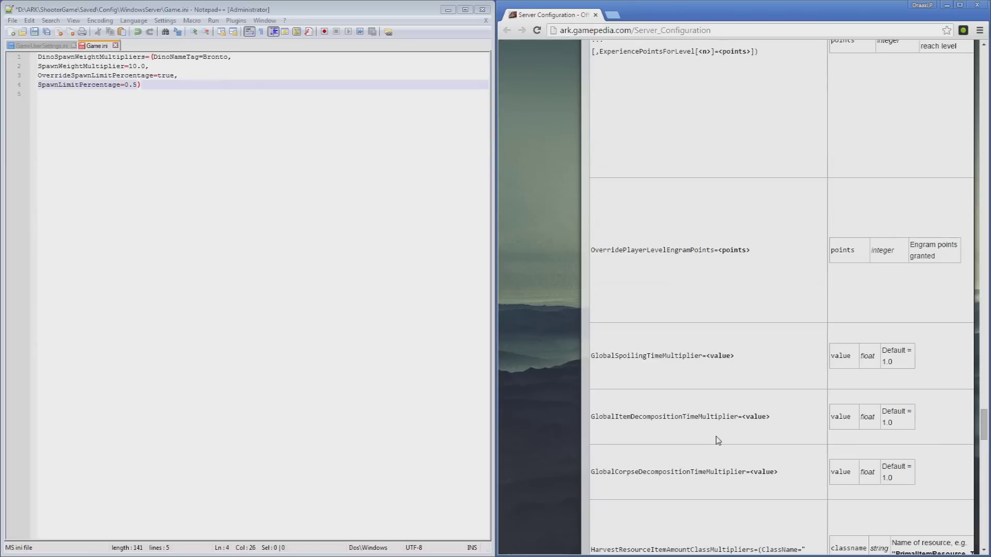
{"action": "left_click_drag", "start_coordinate": [778, 472], "coordinate": [593, 473]}
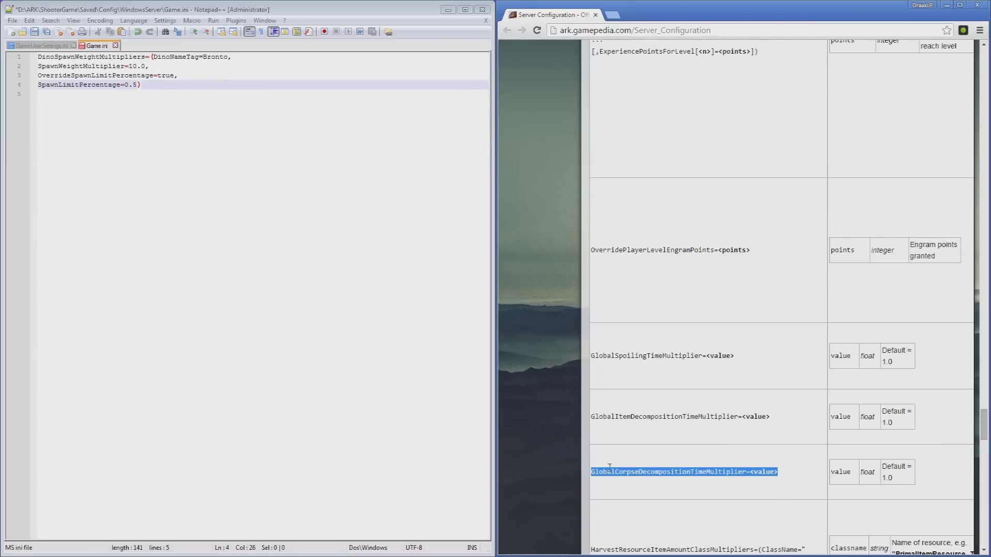
{"action": "left_click", "coordinate": [87, 134]}
{"action": "key", "text": "ctrl+v"}
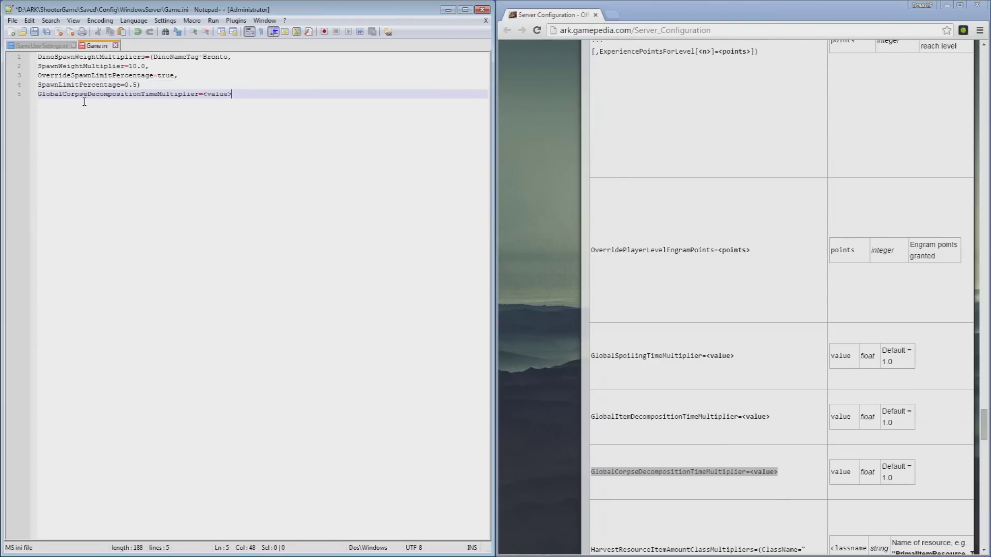
{"action": "key", "text": "Return"}
{"action": "left_click_drag", "start_coordinate": [787, 420], "coordinate": [685, 417]}
{"action": "left_click", "coordinate": [686, 417]}
{"action": "left_click_drag", "start_coordinate": [242, 98], "coordinate": [205, 97]}
{"action": "key", "text": "BackSpace"}
{"action": "key", "text": "BackSpace"}
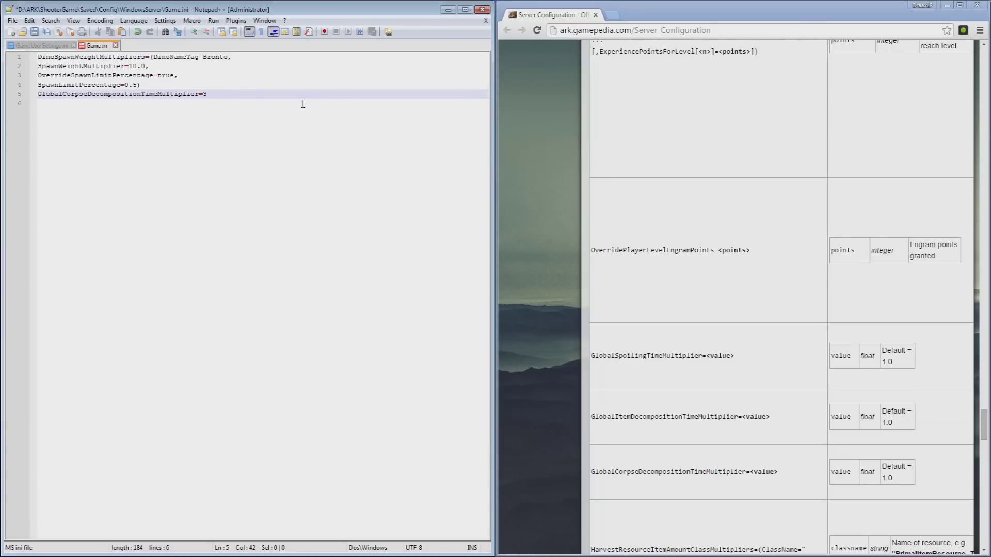
Scroll further down the wiki's Server Configuration page.
{"action": "left_click", "coordinate": [639, 449]}
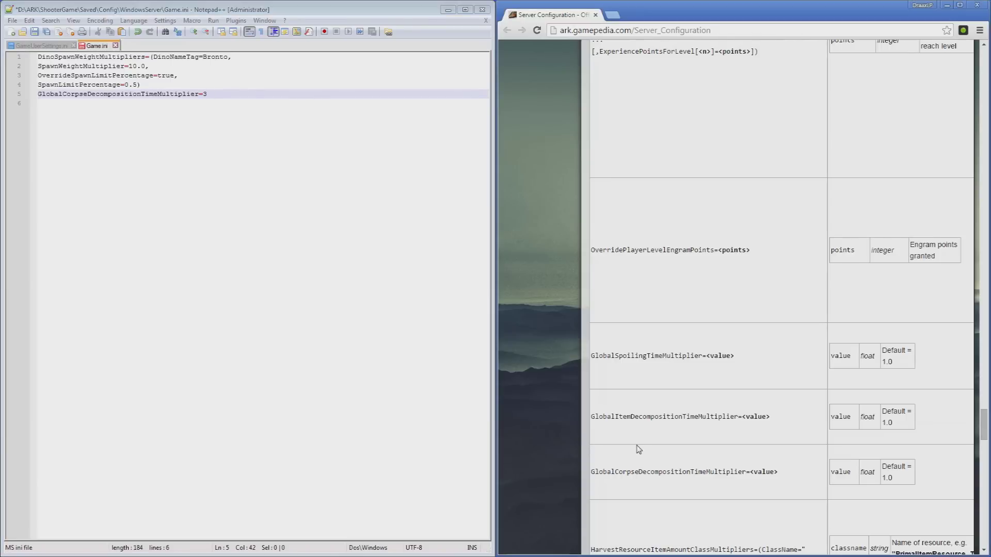
{"action": "scroll", "coordinate": [638, 449], "scroll_direction": "down", "scroll_amount": 1}
{"action": "scroll", "coordinate": [639, 449], "scroll_direction": "down", "scroll_amount": 2}
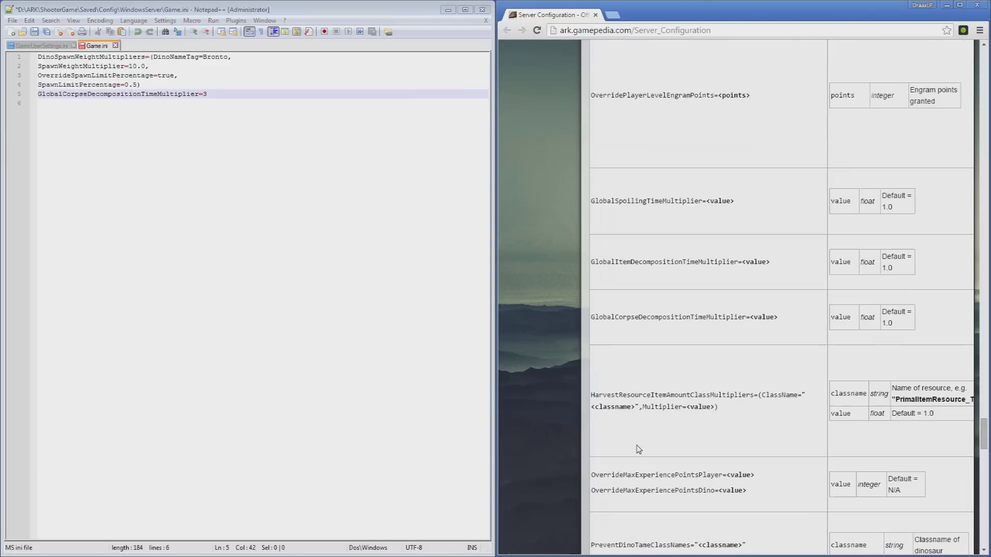
{"action": "scroll", "coordinate": [643, 444], "scroll_direction": "down", "scroll_amount": 4}
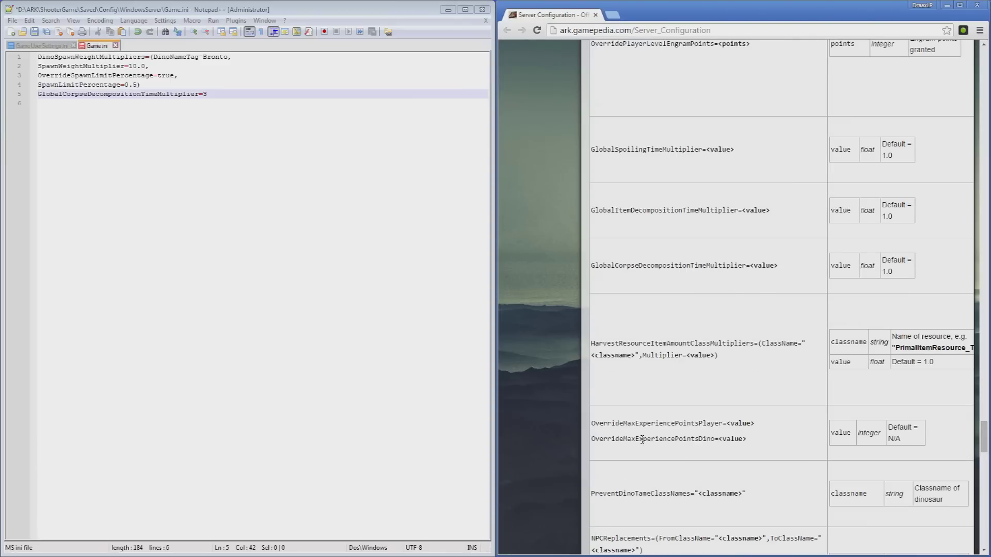
{"action": "scroll", "coordinate": [642, 437], "scroll_direction": "down", "scroll_amount": 1}
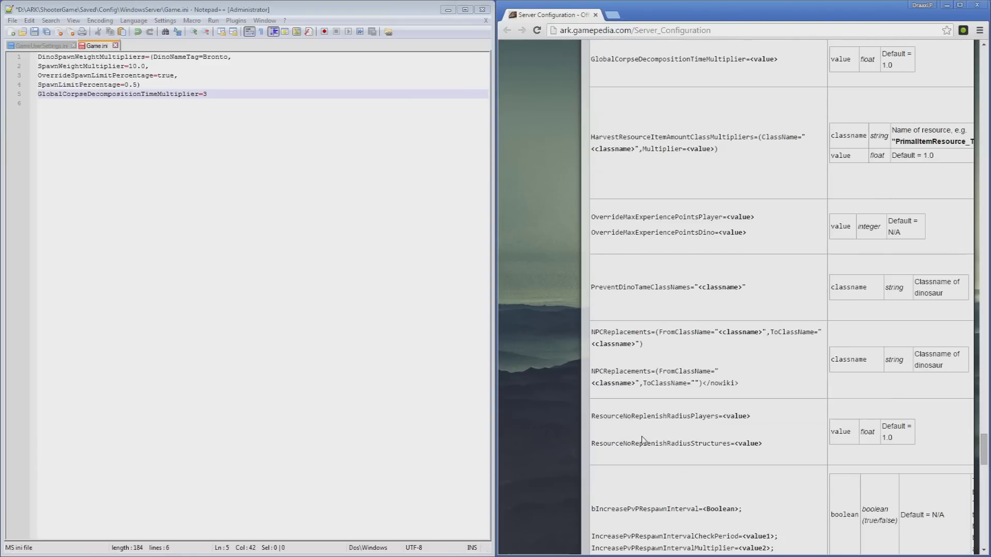
{"action": "scroll", "coordinate": [642, 439], "scroll_direction": "down", "scroll_amount": 2}
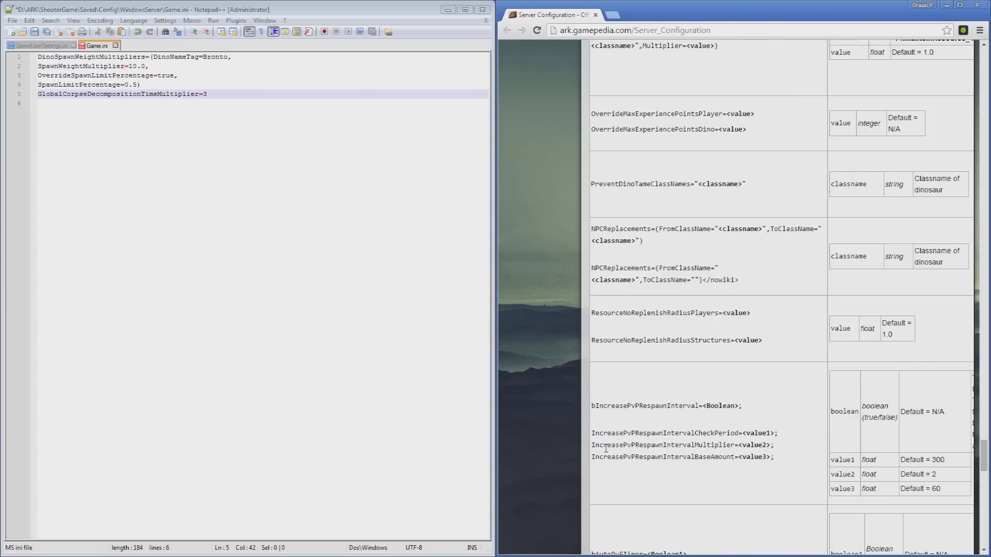
{"action": "scroll", "coordinate": [609, 446], "scroll_direction": "down", "scroll_amount": 6}
{"action": "scroll", "coordinate": [609, 444], "scroll_direction": "down", "scroll_amount": 3}
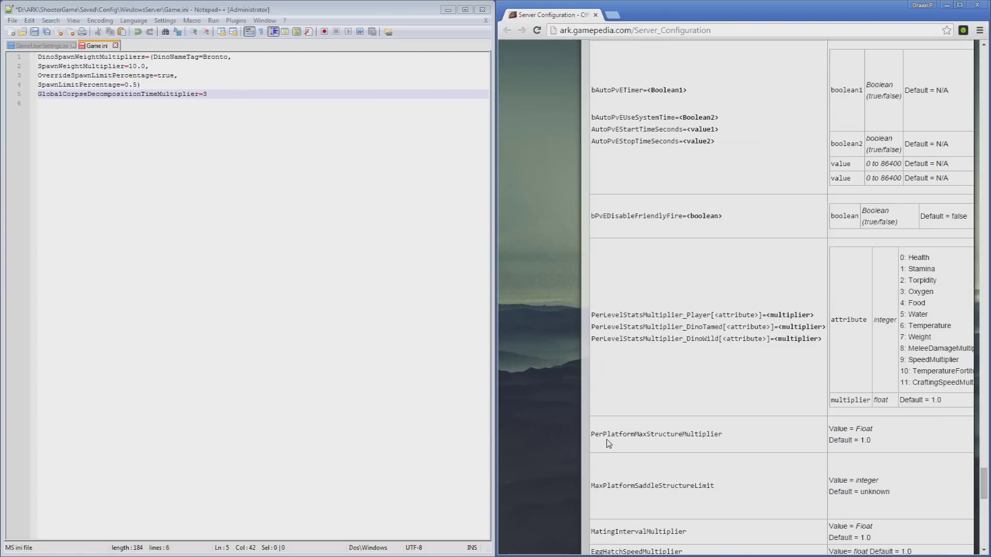
{"action": "scroll", "coordinate": [609, 444], "scroll_direction": "down", "scroll_amount": 2}
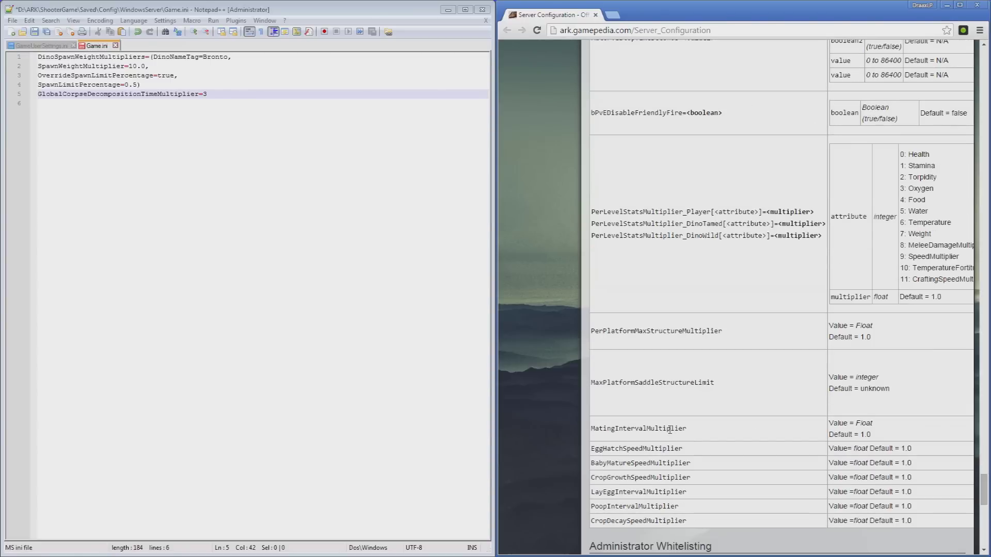
{"action": "scroll", "coordinate": [670, 429], "scroll_direction": "up", "scroll_amount": 20}
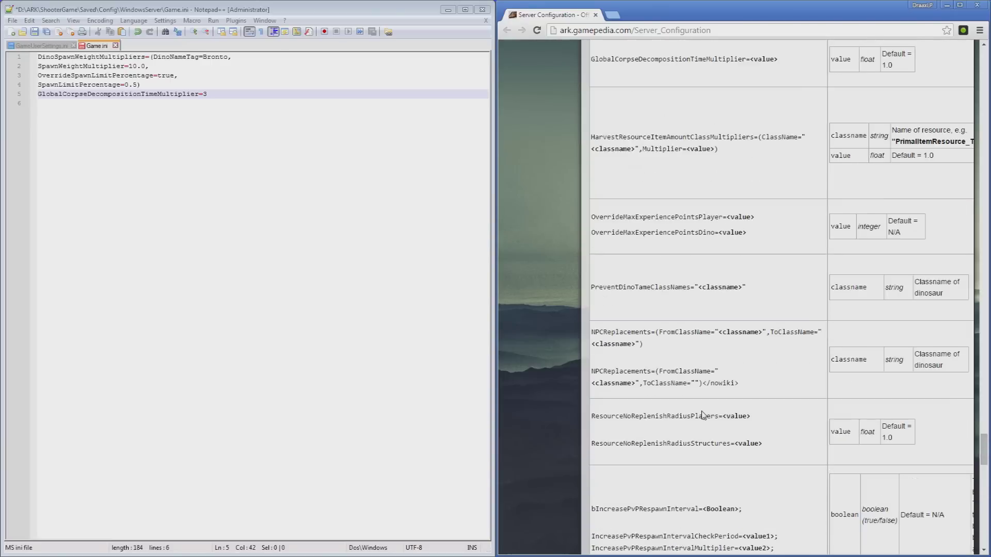
Close Game.ini without saving, close GameUserSettings.ini, and exit Notepad++.
{"action": "left_click", "coordinate": [115, 46]}
{"action": "left_click", "coordinate": [535, 319]}
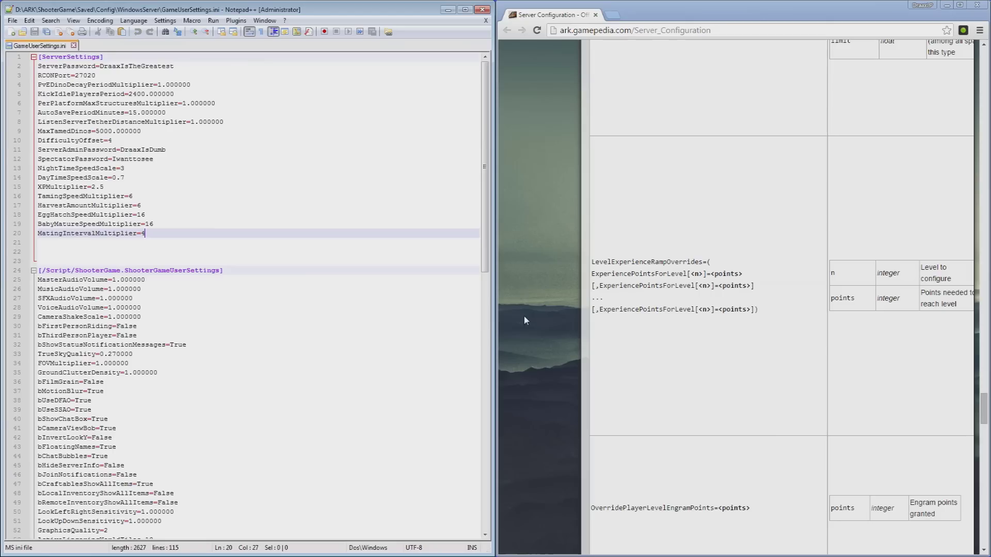
{"action": "left_click", "coordinate": [73, 46]}
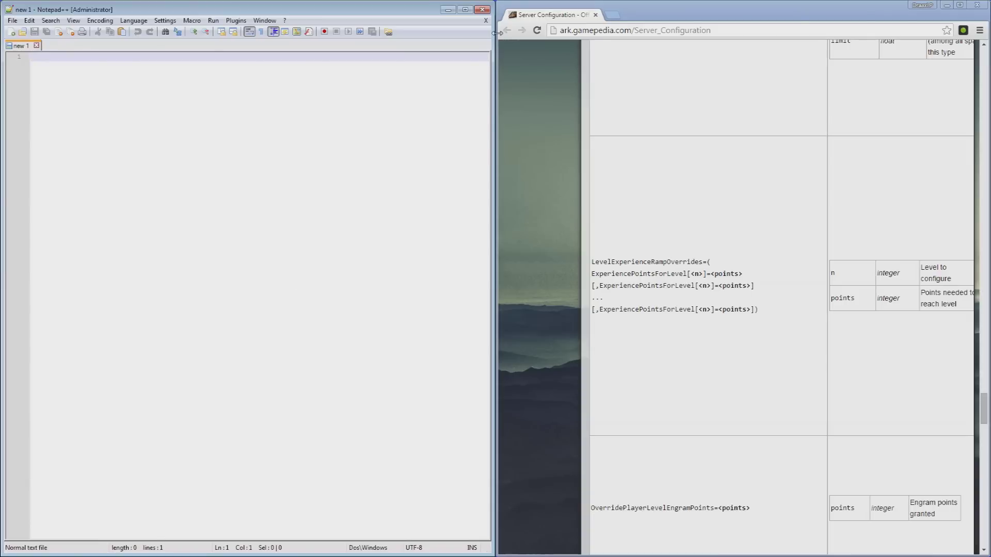
{"action": "left_click", "coordinate": [482, 9]}
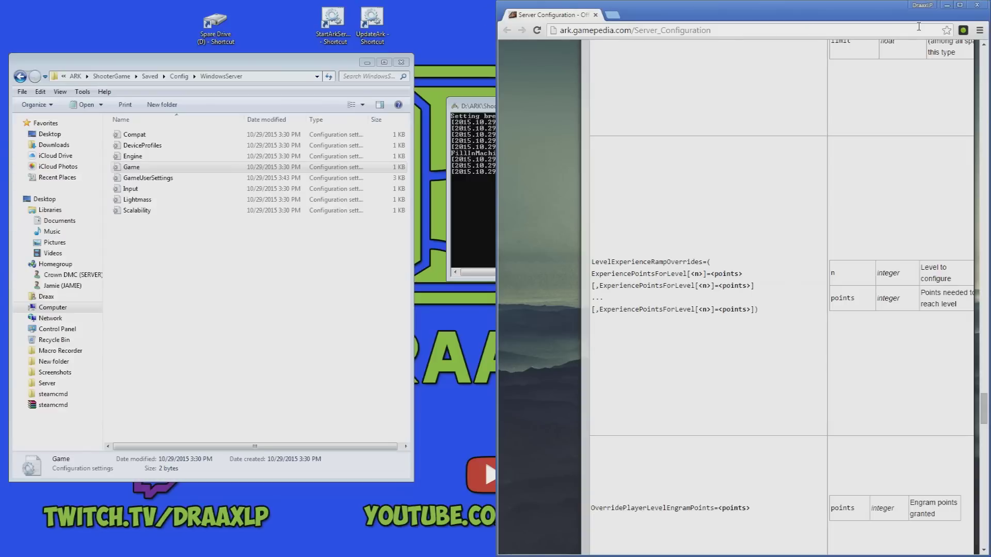
Close Chrome and open Properties for ARK: Survival Evolved in the Steam Library.
{"action": "left_click", "coordinate": [977, 6]}
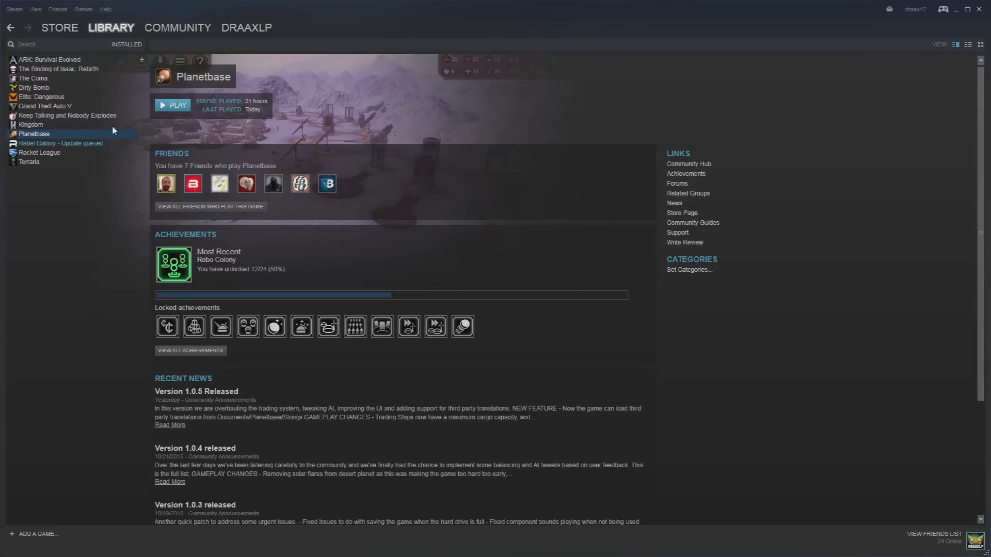
{"action": "left_click", "coordinate": [74, 62]}
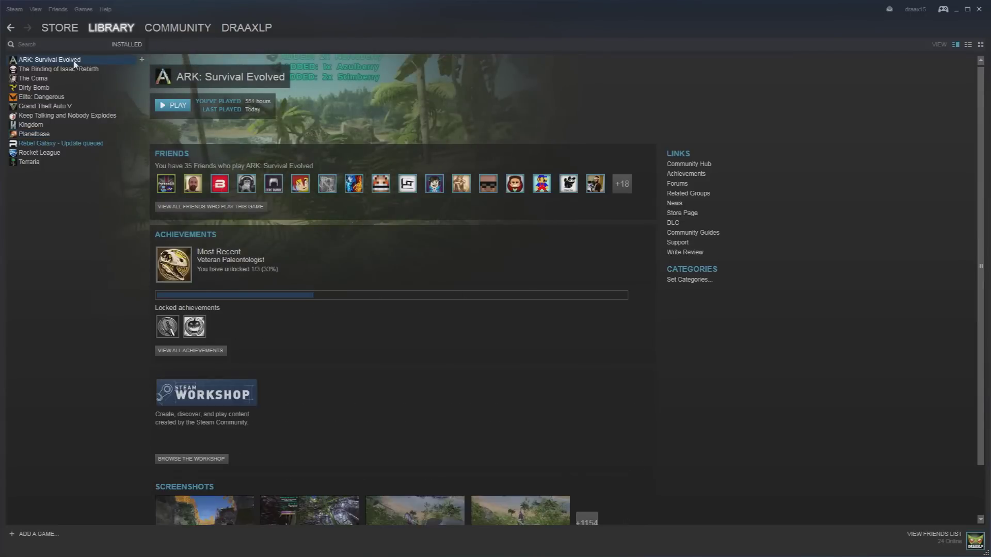
{"action": "right_click", "coordinate": [74, 62]}
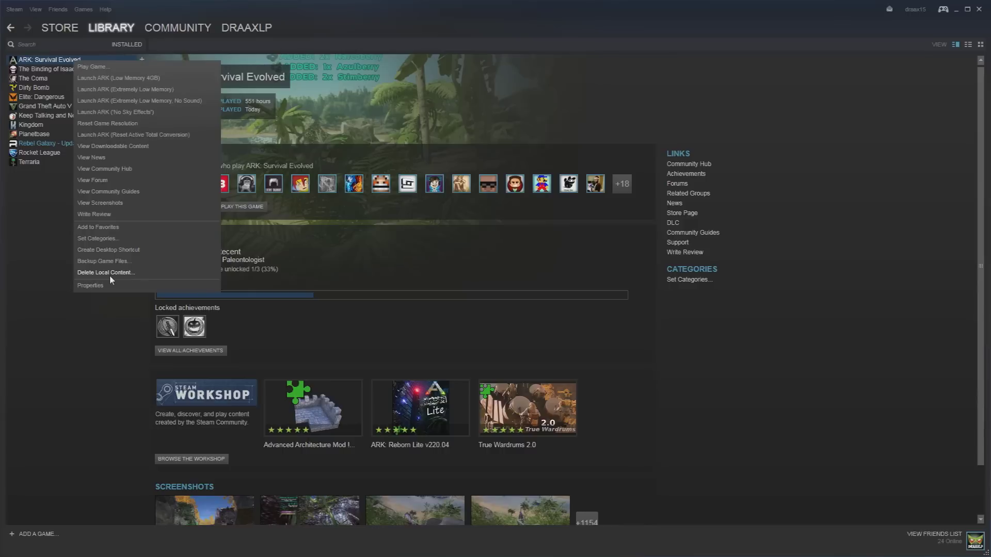
{"action": "left_click", "coordinate": [383, 261]}
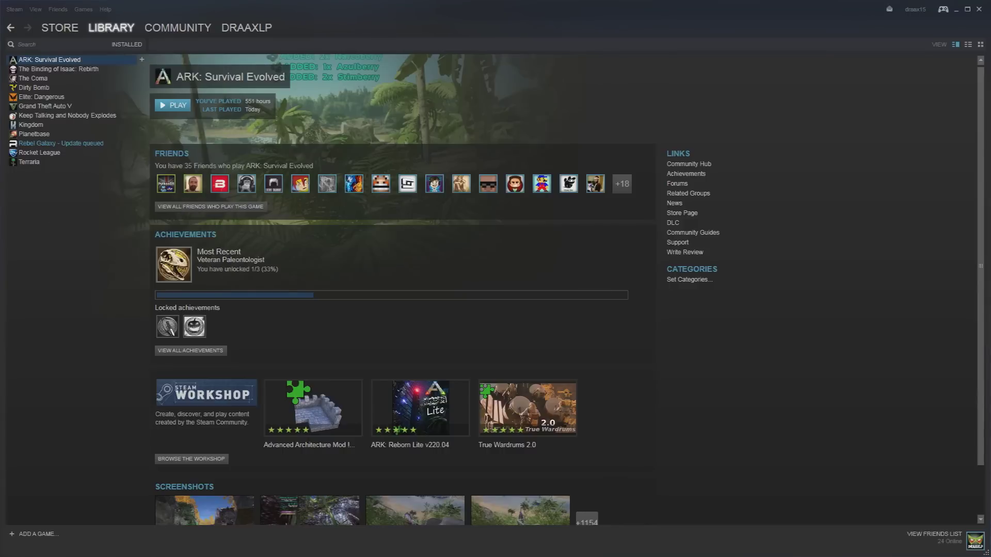
Browse ARK's local files to ShooterGame\Saved\Config\WindowsNoEditor.
{"action": "left_click", "coordinate": [338, 130]}
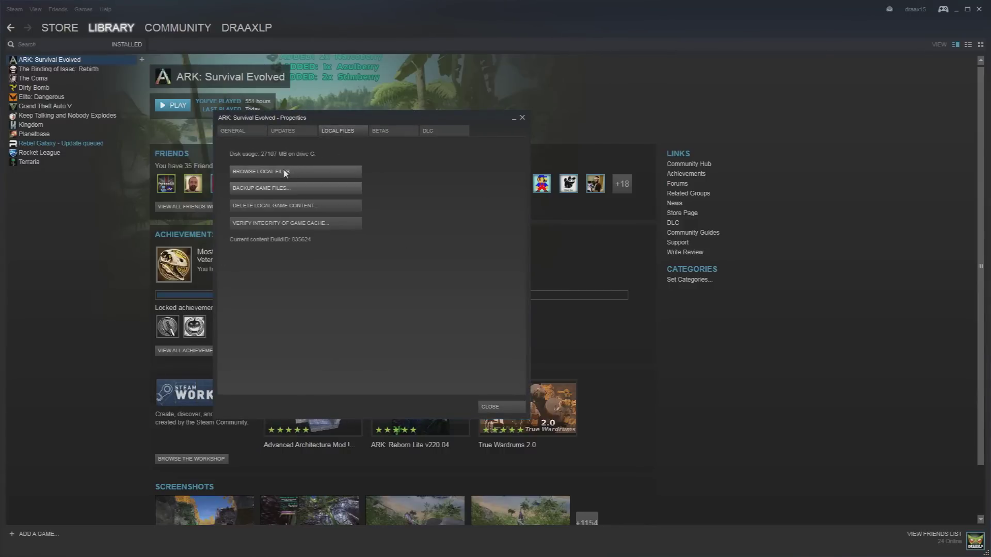
{"action": "left_click", "coordinate": [285, 173]}
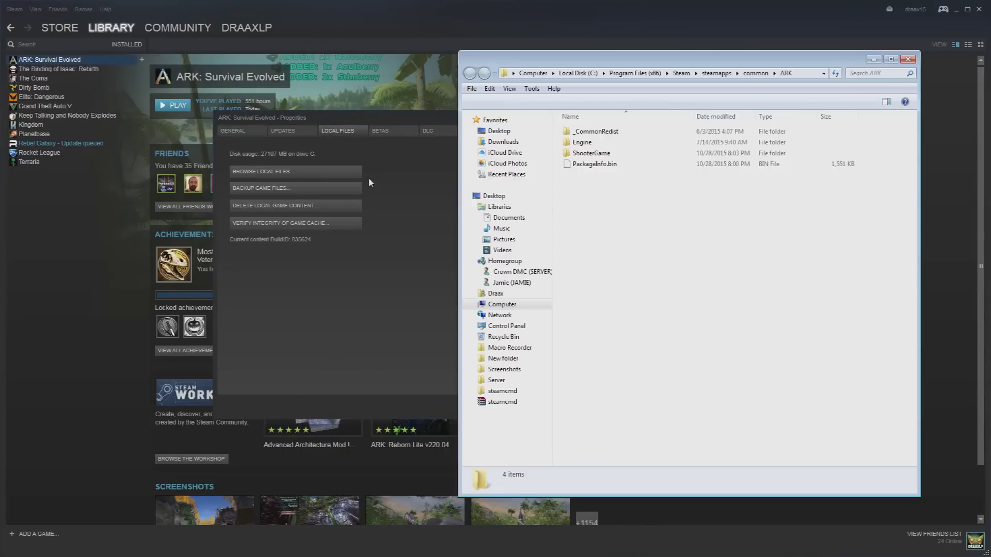
{"action": "double_click", "coordinate": [614, 153]}
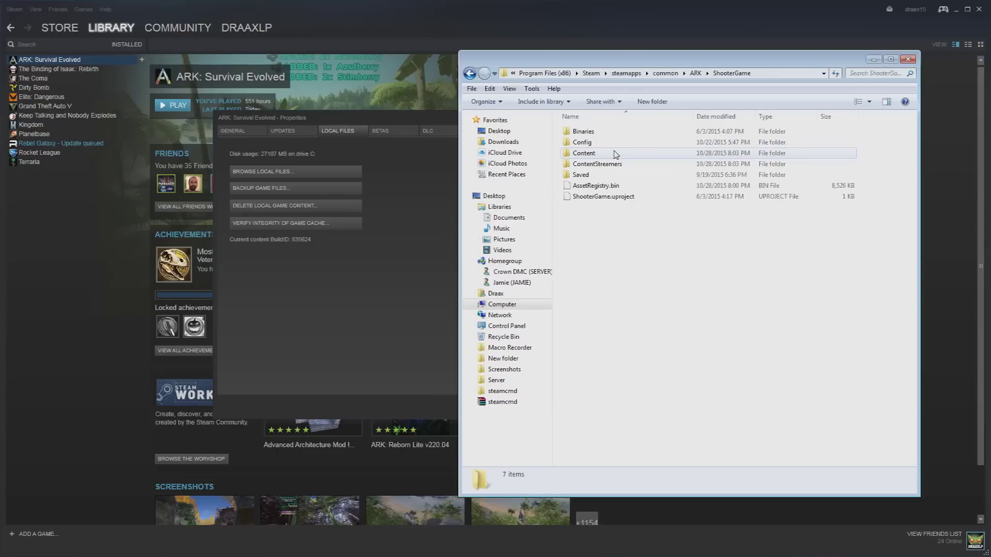
{"action": "double_click", "coordinate": [631, 175]}
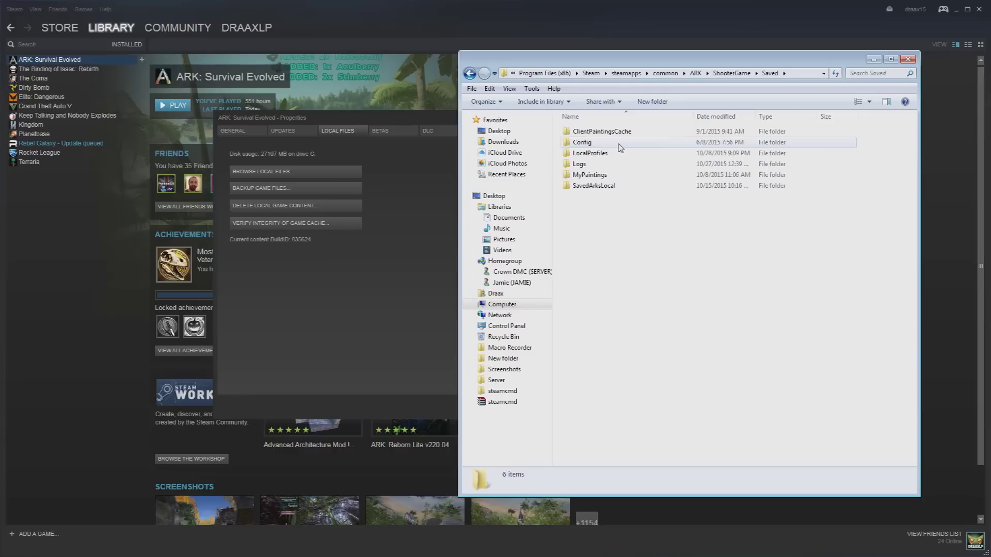
{"action": "double_click", "coordinate": [622, 144]}
{"action": "double_click", "coordinate": [622, 144]}
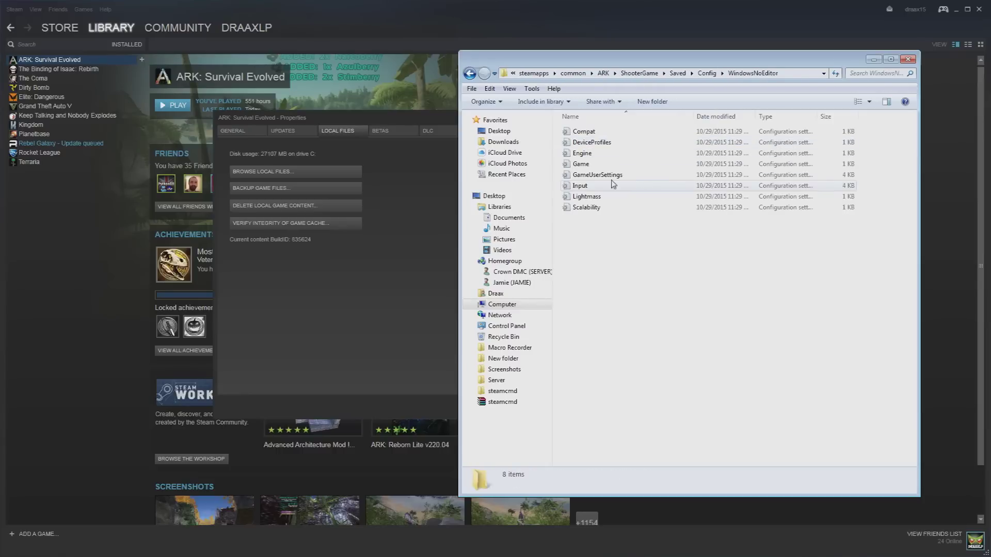
{"action": "left_click", "coordinate": [469, 74]}
{"action": "left_click", "coordinate": [469, 75]}
{"action": "double_click", "coordinate": [594, 186]}
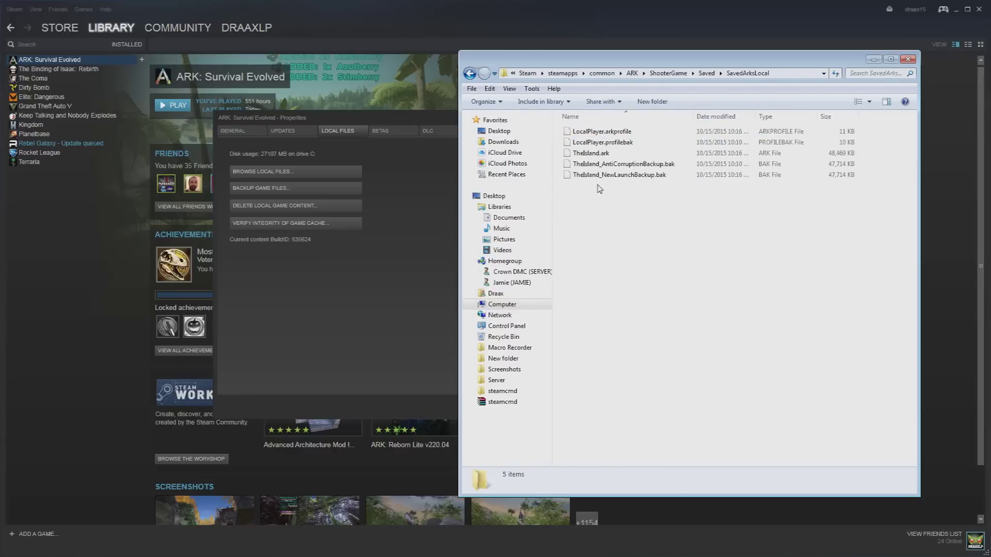
{"action": "left_click", "coordinate": [469, 75]}
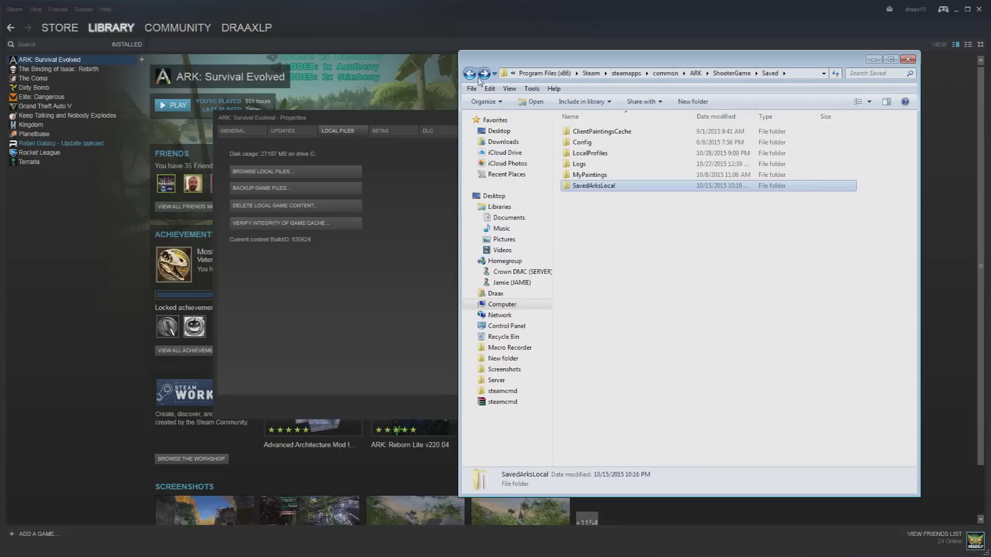
{"action": "double_click", "coordinate": [589, 143]}
{"action": "double_click", "coordinate": [635, 148]}
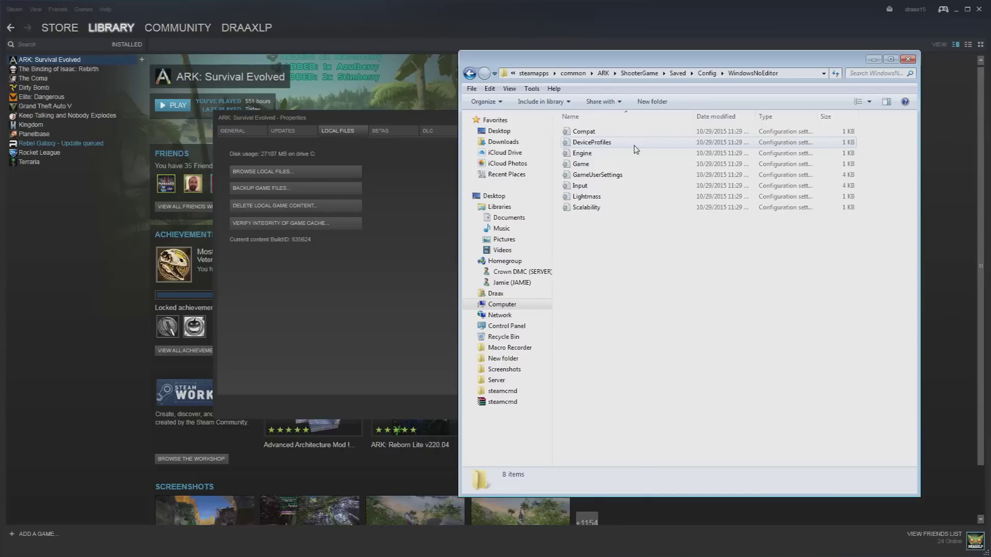
Close the client folder, ARK Properties, Steam and the server config folder window.
{"action": "left_click", "coordinate": [907, 60]}
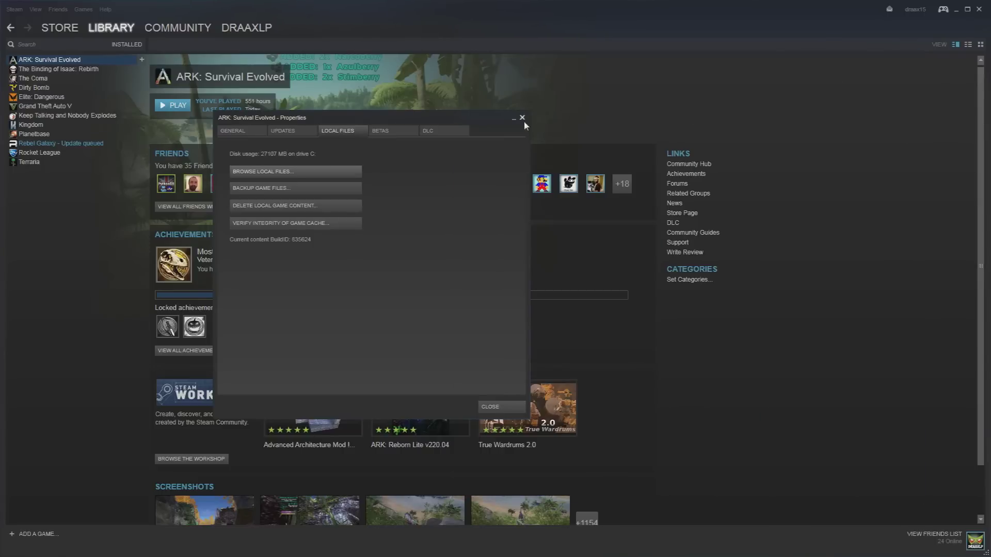
{"action": "left_click", "coordinate": [522, 118]}
{"action": "left_click", "coordinate": [979, 9]}
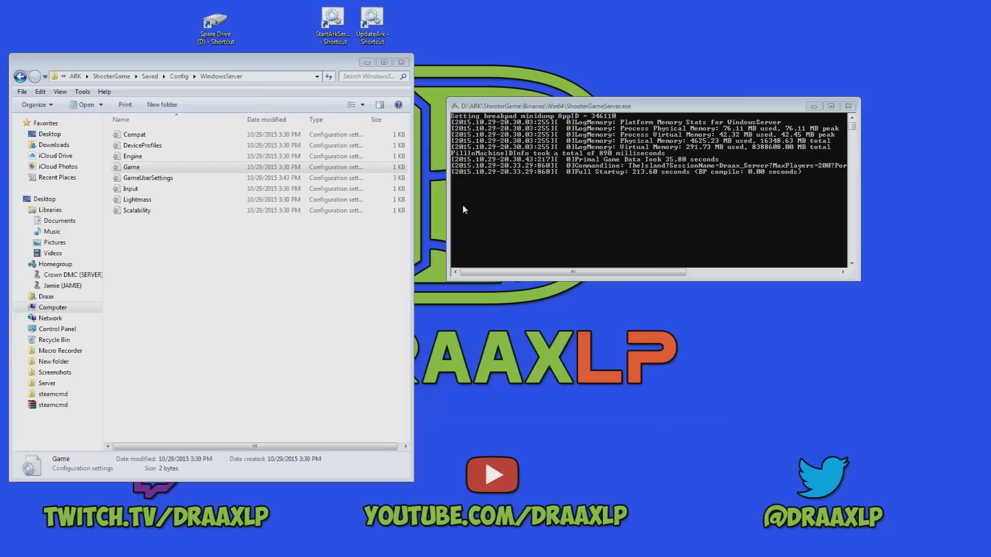
{"action": "left_click", "coordinate": [845, 108]}
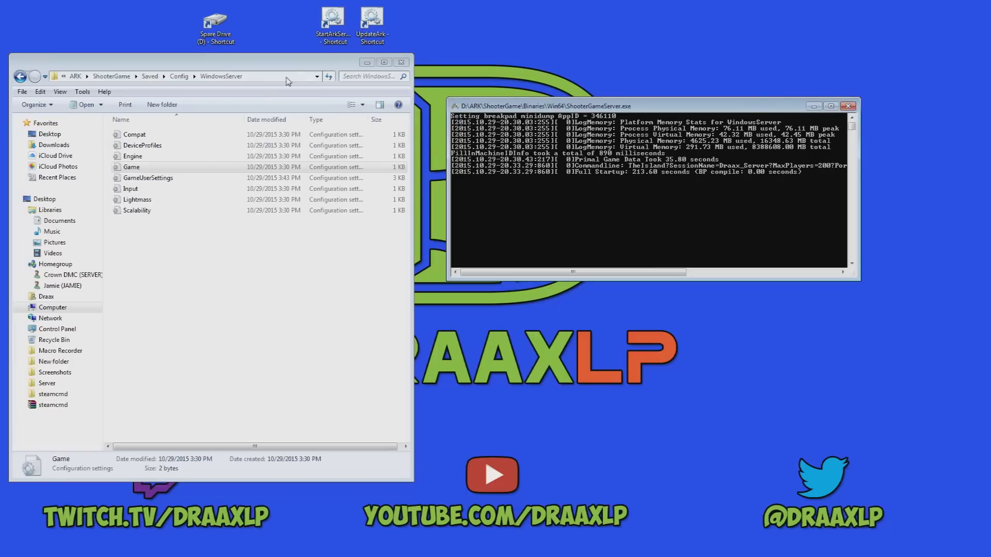
{"action": "left_click", "coordinate": [401, 63]}
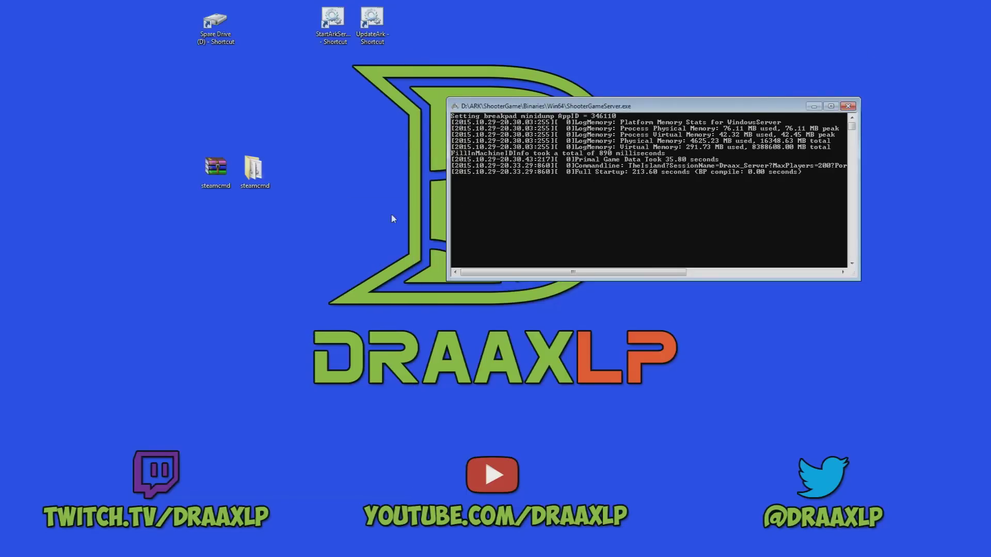